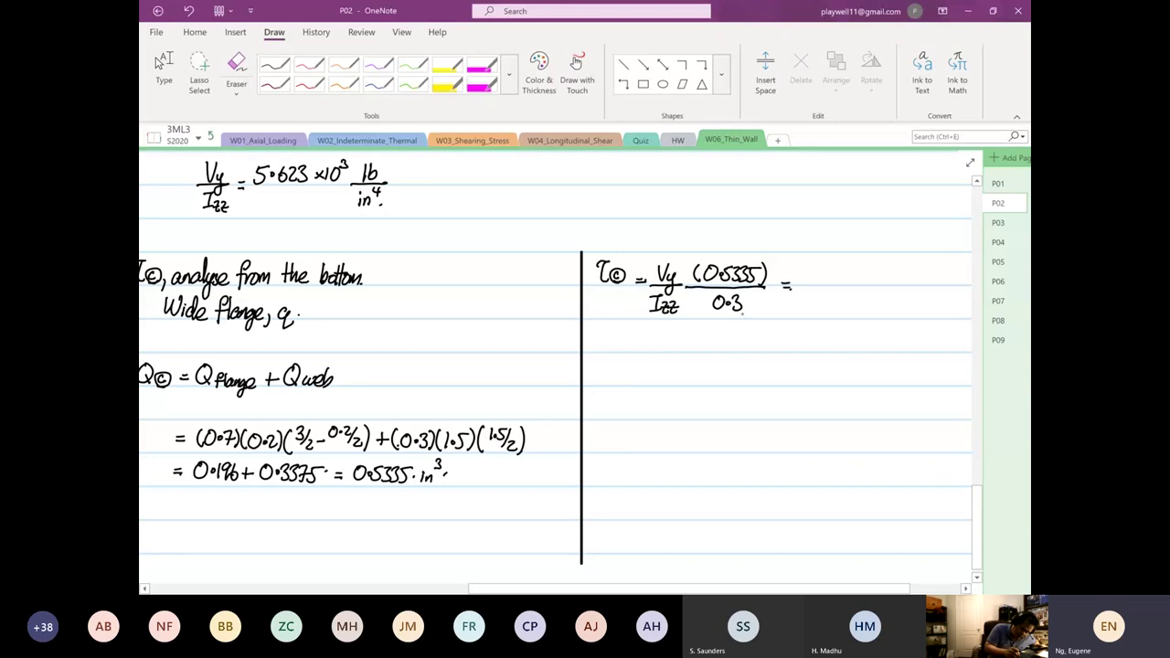
Complete the denominator of the τ© equation as 0.3(1) and annotate it with an arrow labelled "wide flange".
left_click_drag(750, 296, 754, 313)
left_click_drag(759, 295, 745, 339)
left_click_drag(742, 325, 758, 323)
left_click_drag(753, 325, 746, 357)
left_click_drag(756, 349, 759, 356)
left_click_drag(761, 353, 815, 369)
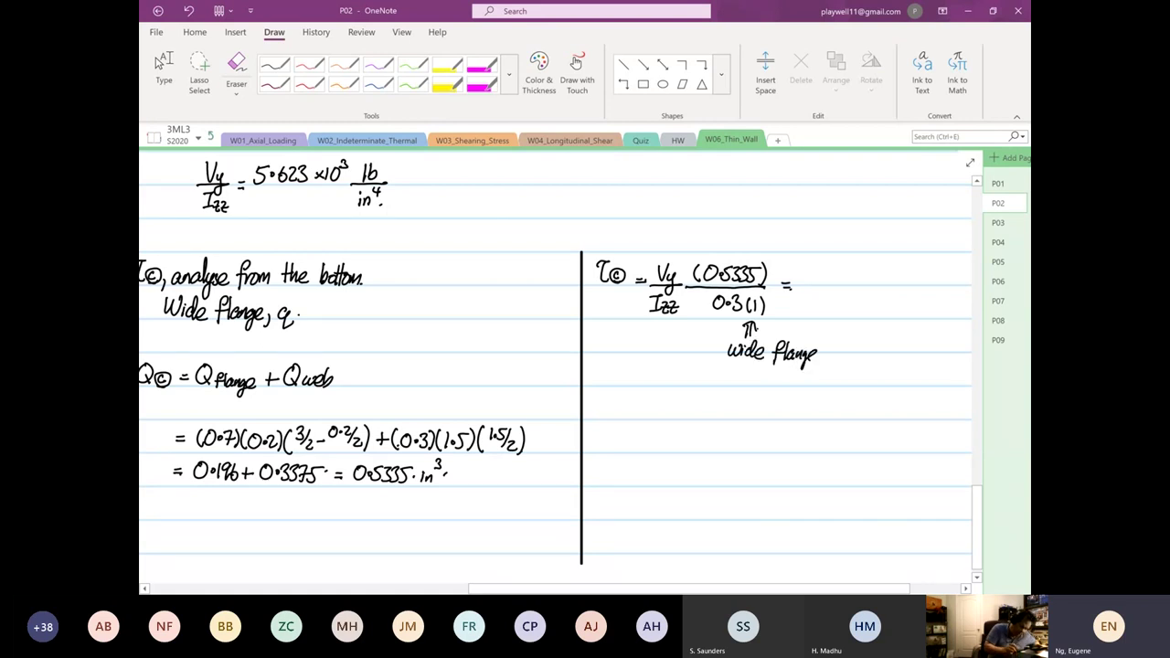
left_click(818, 361)
Write 1.7783 Vy/Izz as the result of the wide flange τ© equation.
scroll(556, 439, "down", 2)
scroll(556, 438, "up", 1)
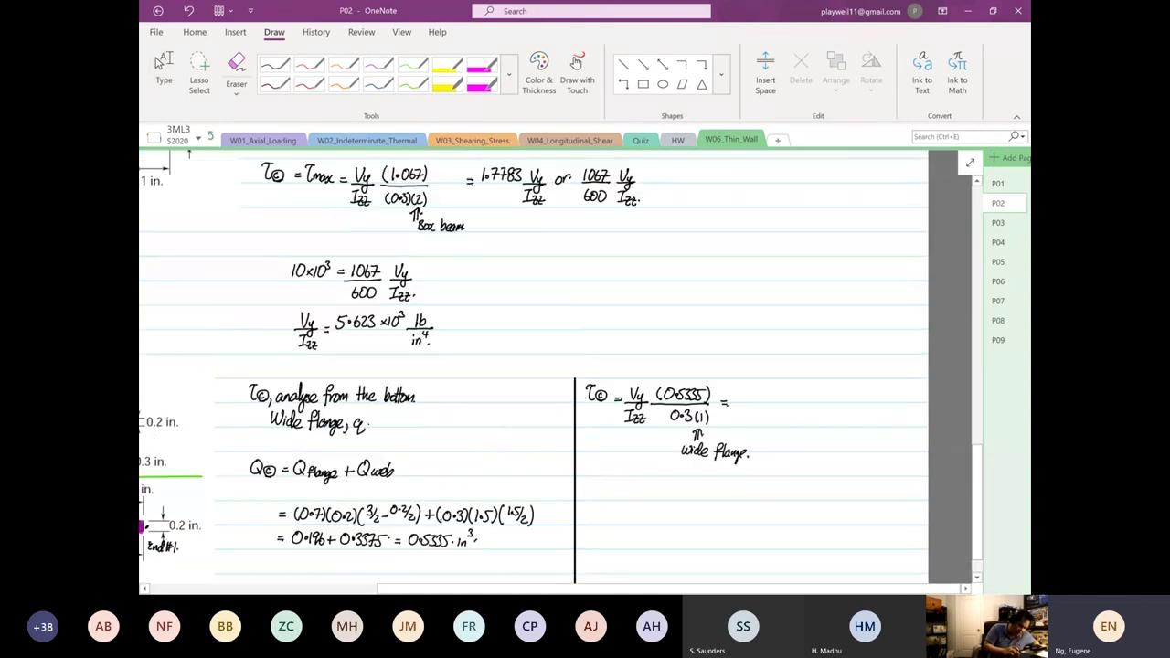
scroll(555, 365, "right", 1)
scroll(556, 365, "down", 1)
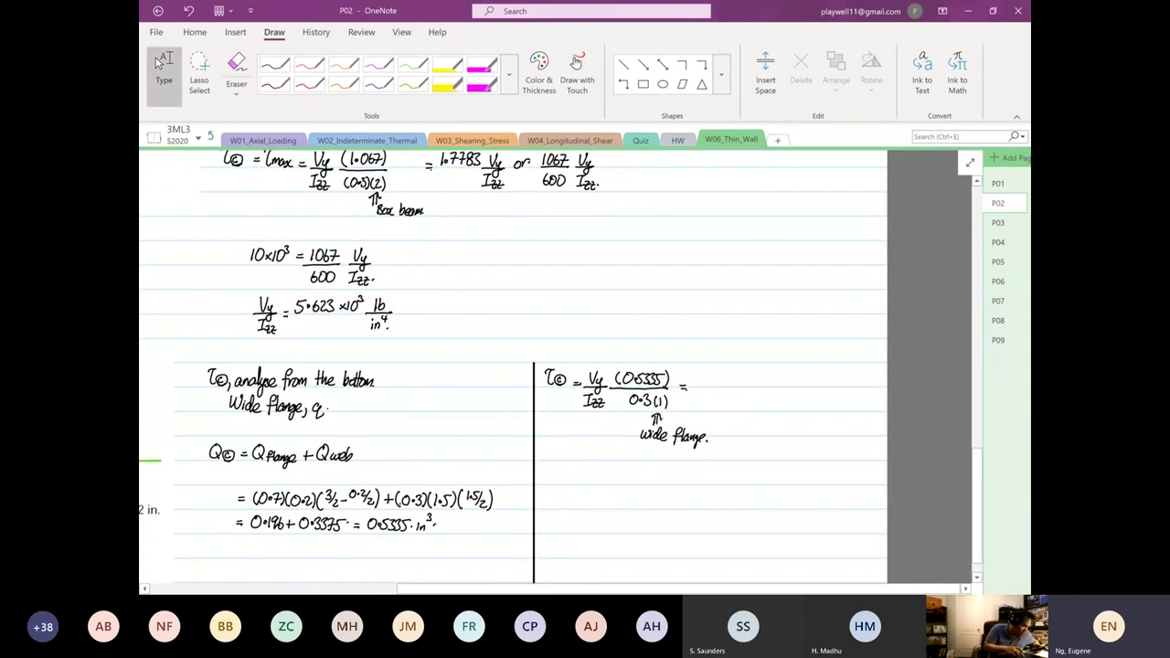
scroll(526, 503, "up", 2)
mouse_move(775, 320)
left_mouse_down()
mouse_move(773, 339)
mouse_move(792, 338)
left_mouse_up()
mouse_move(798, 320)
left_mouse_down()
mouse_move(802, 340)
mouse_move(818, 323)
mouse_move(824, 337)
mouse_move(851, 319)
mouse_move(852, 349)
mouse_move(835, 368)
left_mouse_up()
left_click_drag(841, 358, 863, 369)
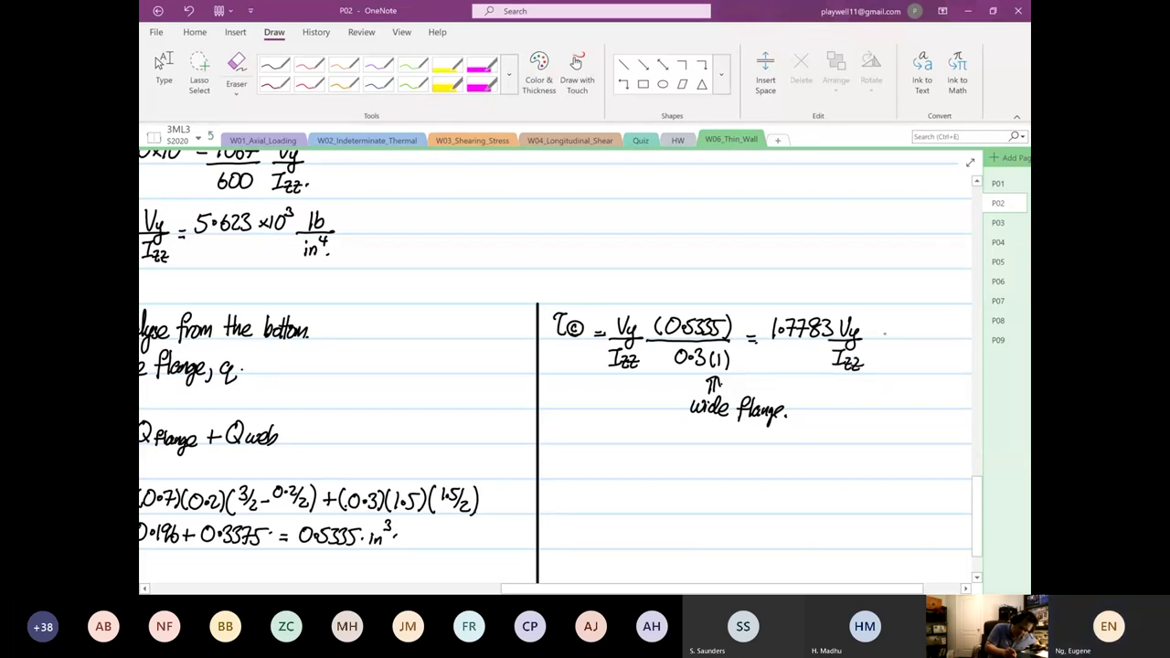
Add the alternative fraction form "or 1067/600 Vy/Izz" after the 1.7783 Vy/Izz result.
left_click_drag(885, 331, 884, 335)
left_click_drag(891, 335, 901, 331)
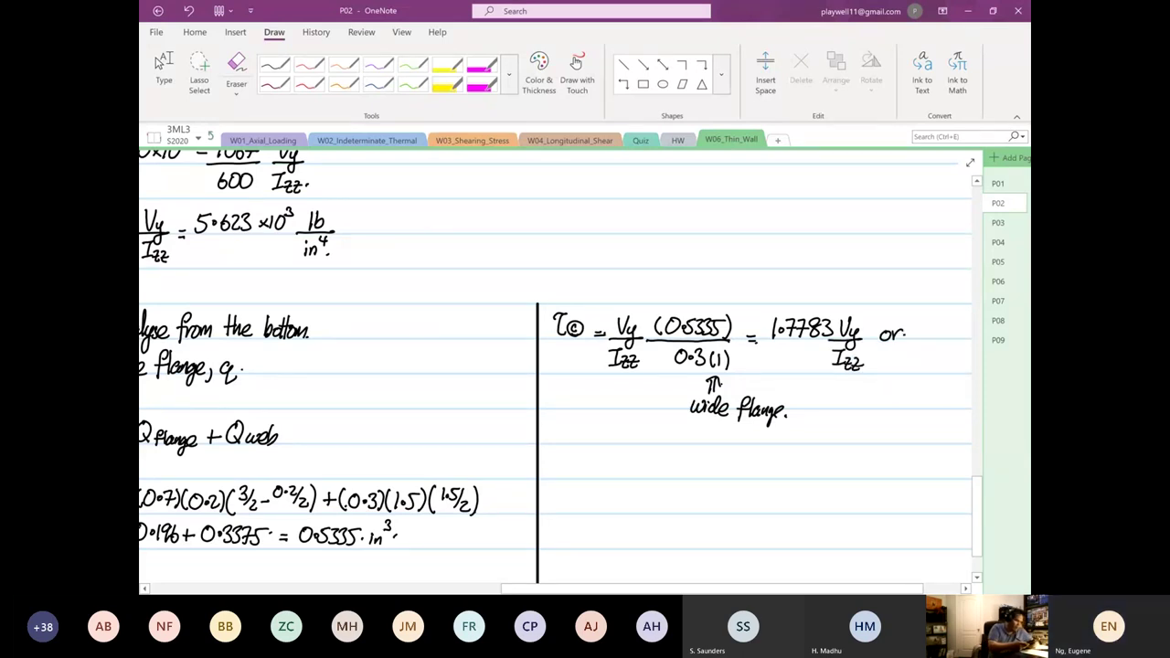
left_click(669, 490)
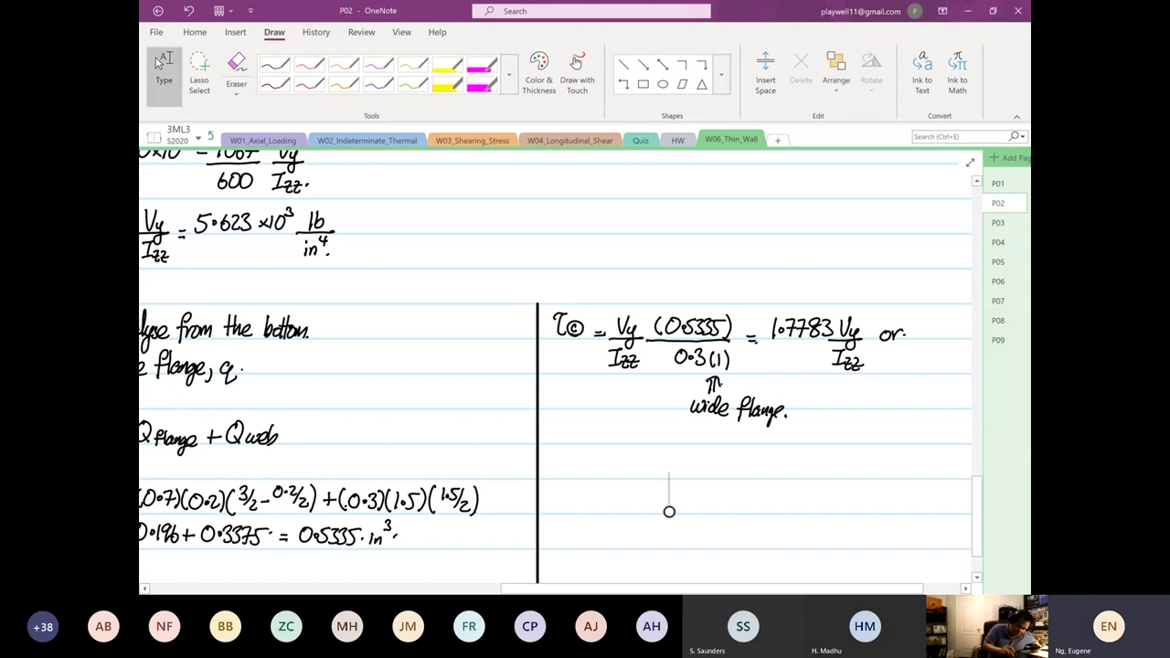
scroll(669, 511, "right", 3)
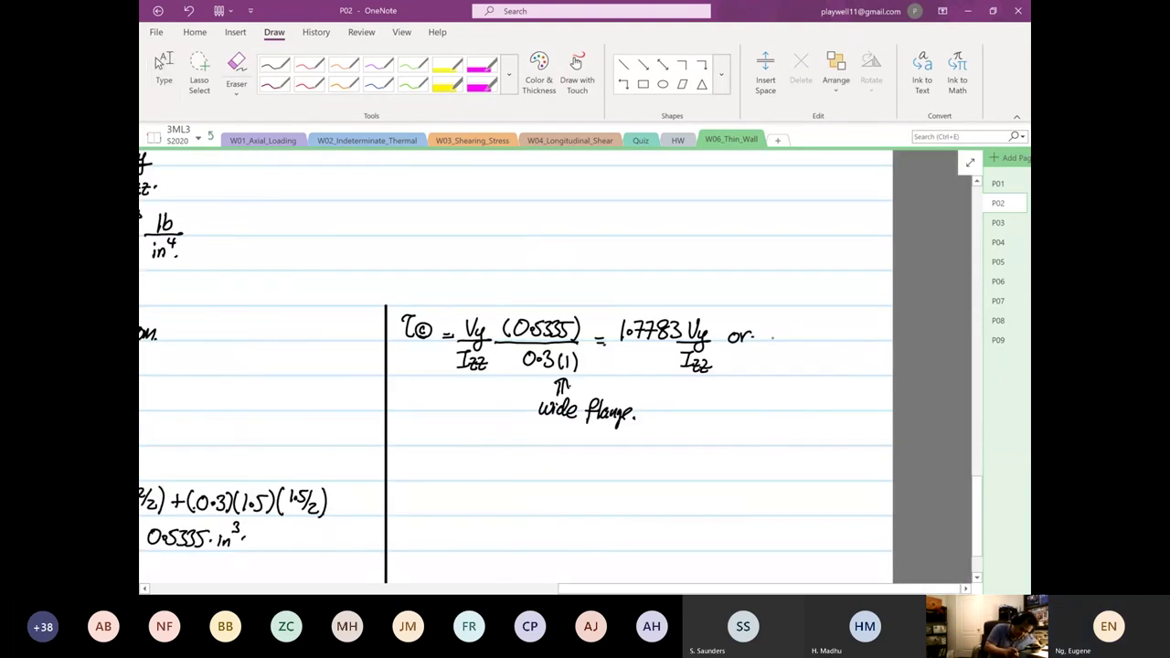
mouse_move(772, 322)
left_mouse_down()
mouse_move(772, 339)
mouse_move(782, 324)
left_mouse_up()
mouse_move(795, 321)
left_mouse_down()
mouse_move(803, 339)
mouse_move(810, 329)
mouse_move(806, 341)
mouse_move(773, 361)
mouse_move(834, 321)
mouse_move(834, 342)
left_mouse_up()
left_click_drag(819, 352, 844, 367)
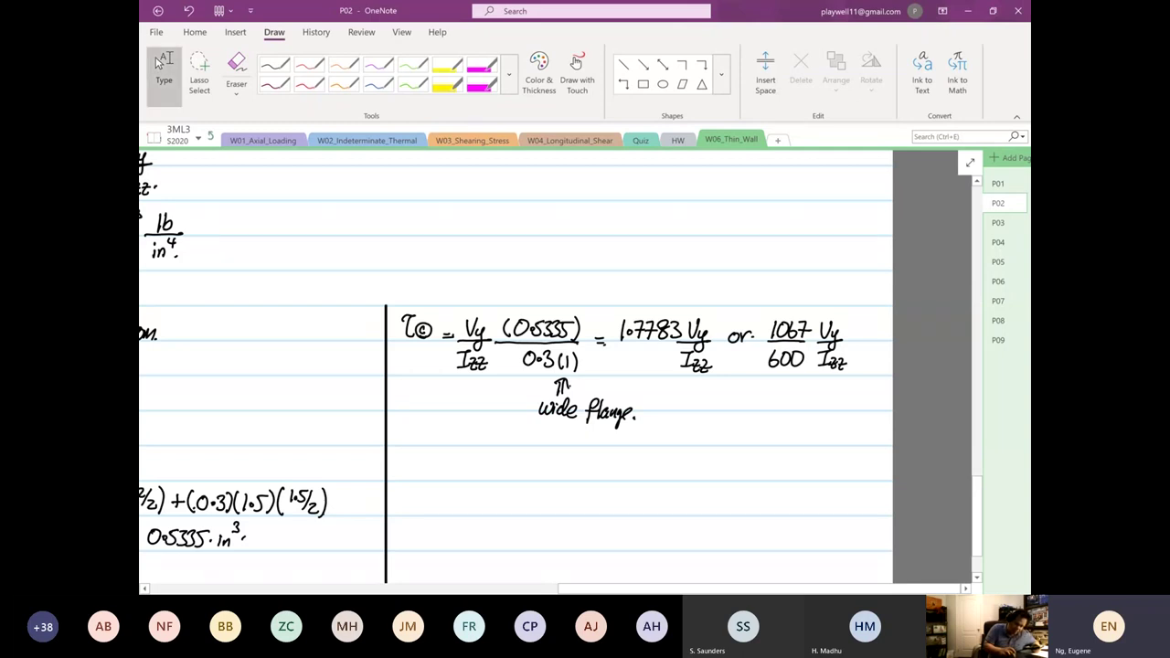
Circle the matching 1067/600 Vy/Izz results in both the wide flange and box beam τ© equations.
scroll(669, 477, "down", 2)
scroll(685, 493, "down", 1)
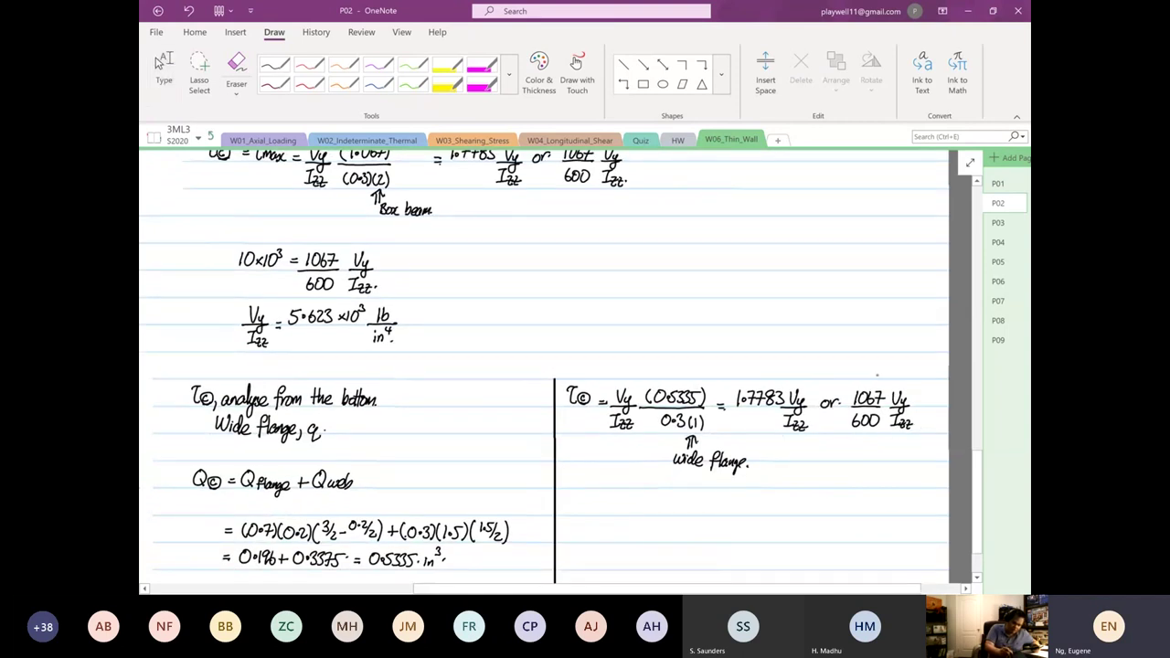
left_click_drag(850, 430, 863, 434)
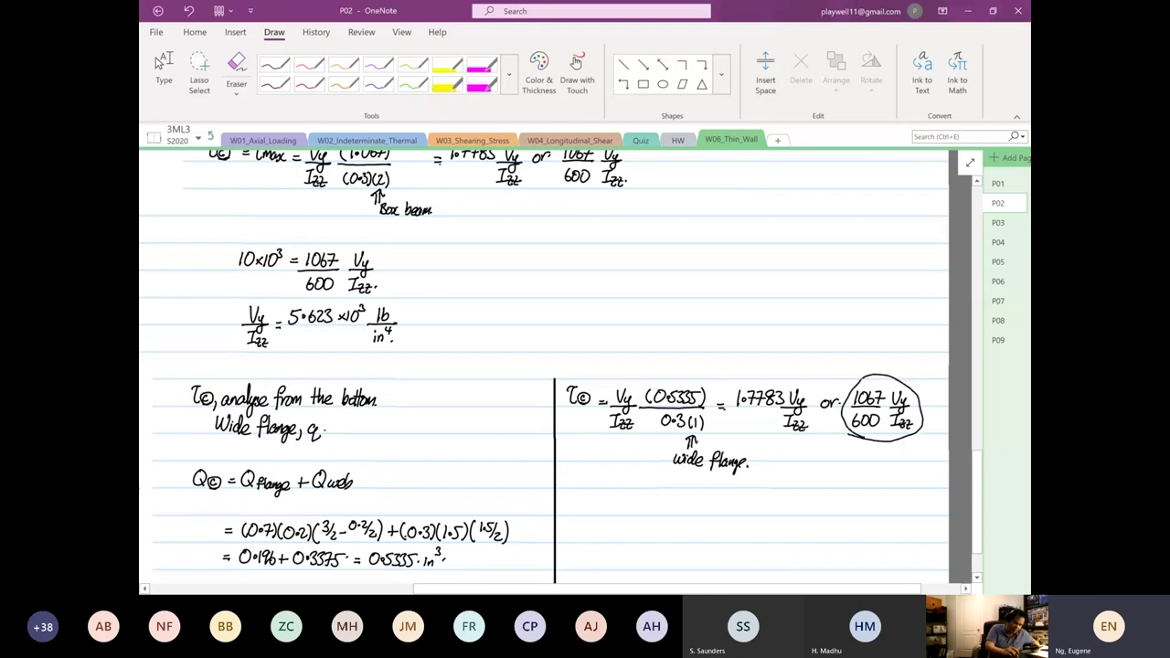
scroll(543, 365, "up", 1)
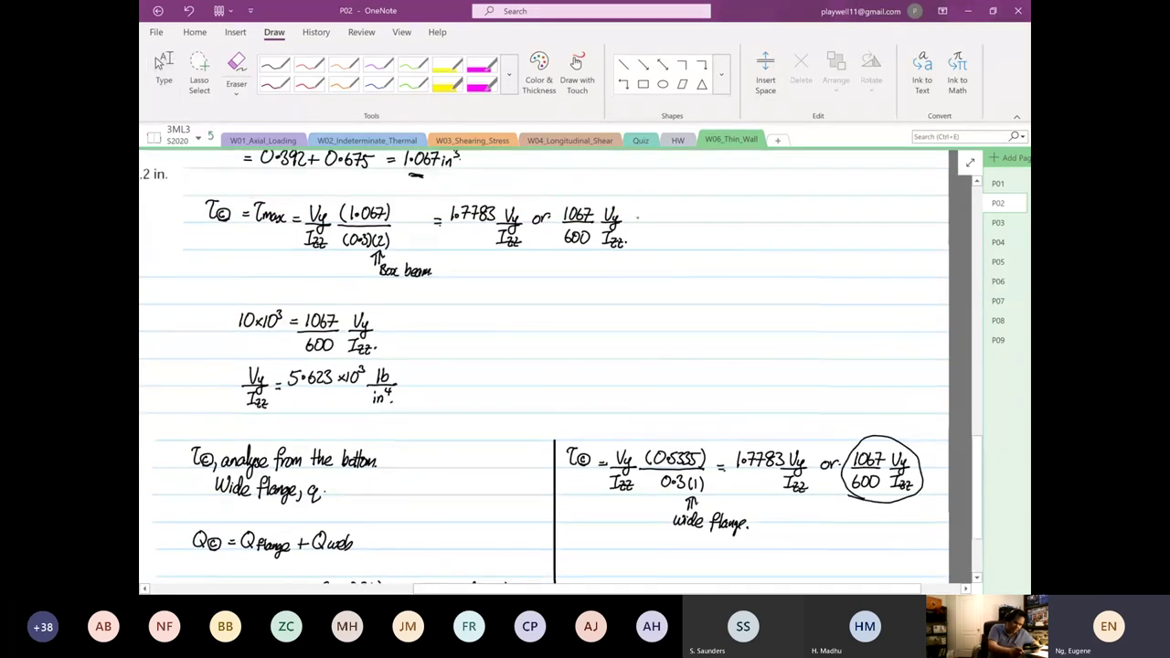
left_click_drag(567, 245, 578, 251)
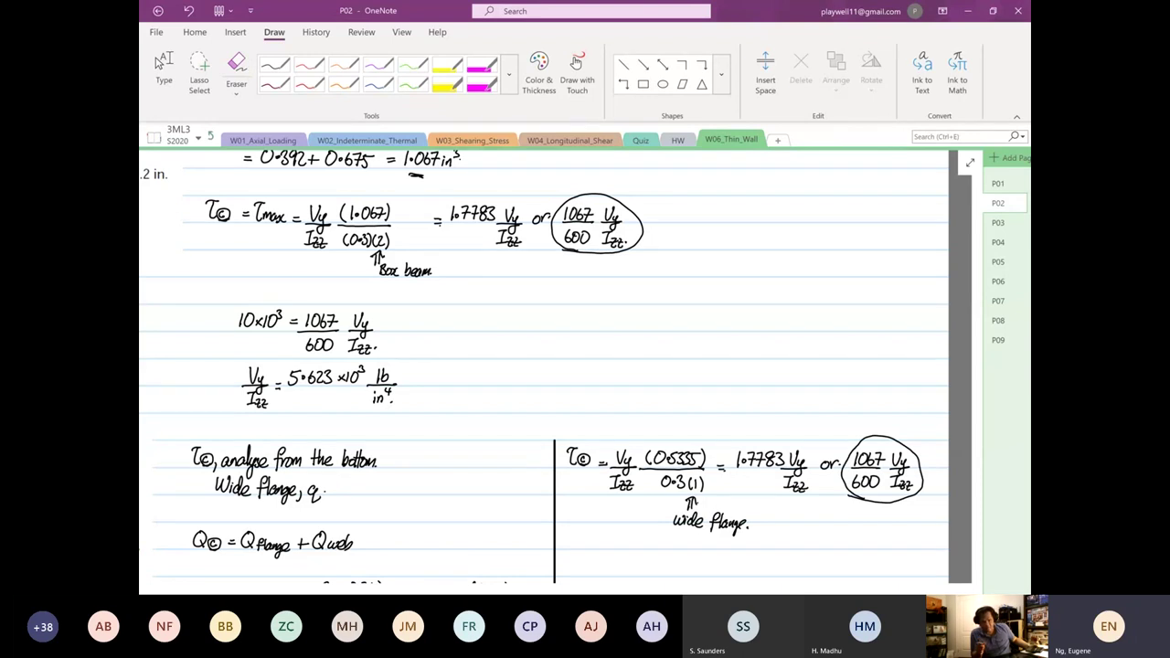
Write Vy/Izz = 5.623×10⁶ lb/in⁴ followed by a comma below the wide flange τ© equation.
scroll(554, 371, "down", 2)
scroll(554, 371, "left", 4)
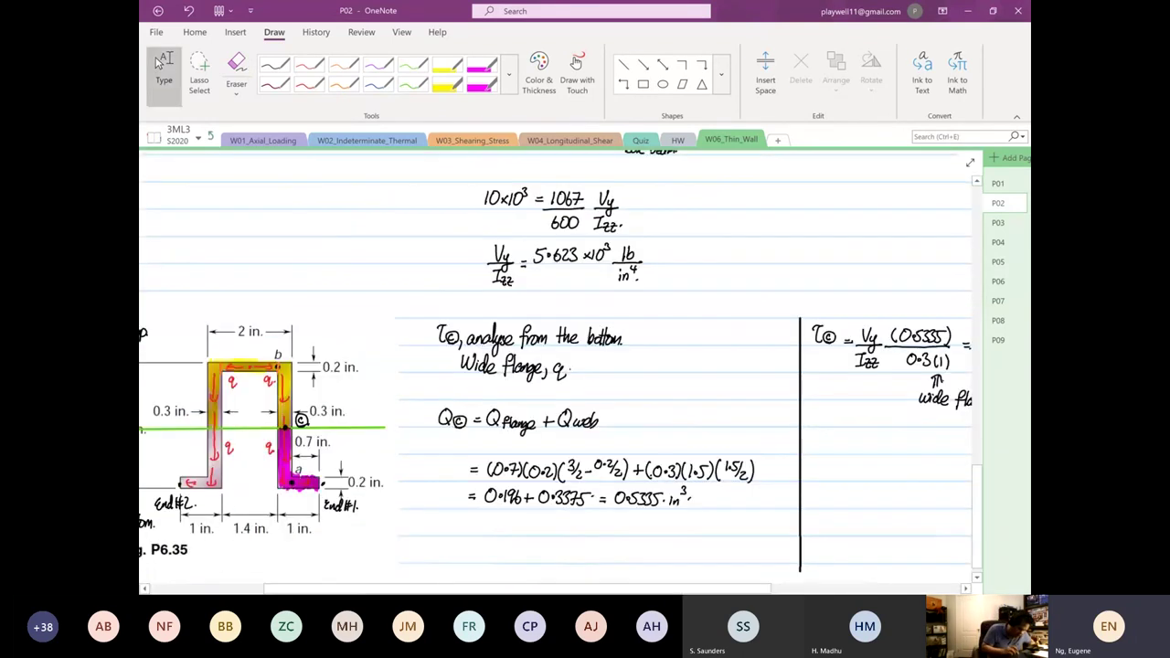
scroll(554, 371, "down", 1)
scroll(554, 371, "left", 2)
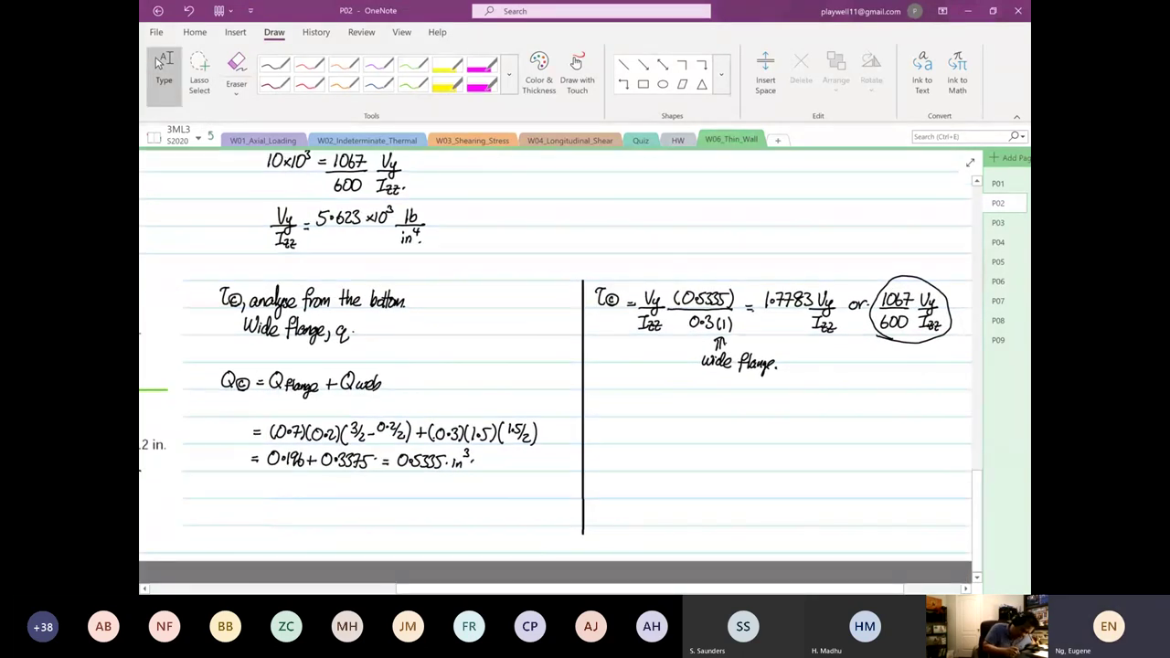
mouse_move(603, 396)
left_mouse_down()
mouse_move(615, 395)
mouse_move(612, 428)
mouse_move(623, 416)
mouse_move(603, 439)
mouse_move(625, 441)
mouse_move(640, 414)
left_mouse_up()
mouse_move(631, 421)
left_mouse_down()
mouse_move(656, 404)
mouse_move(677, 413)
left_mouse_up()
left_click(667, 407)
mouse_move(677, 402)
left_mouse_down()
mouse_move(678, 414)
mouse_move(698, 414)
left_mouse_up()
left_click_drag(705, 403, 705, 404)
left_click_drag(709, 398, 732, 414)
left_click_drag(715, 417, 737, 417)
left_click_drag(718, 428, 728, 437)
left_click_drag(730, 422, 734, 430)
scroll(814, 383, "up", 2)
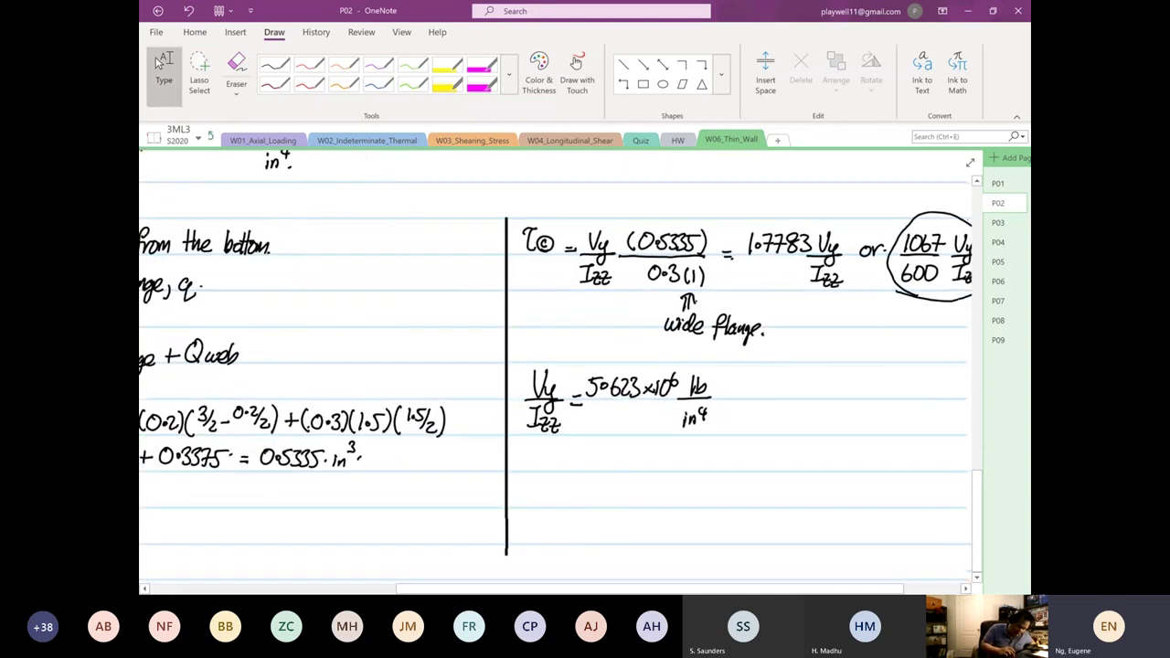
scroll(639, 384, "right", 2)
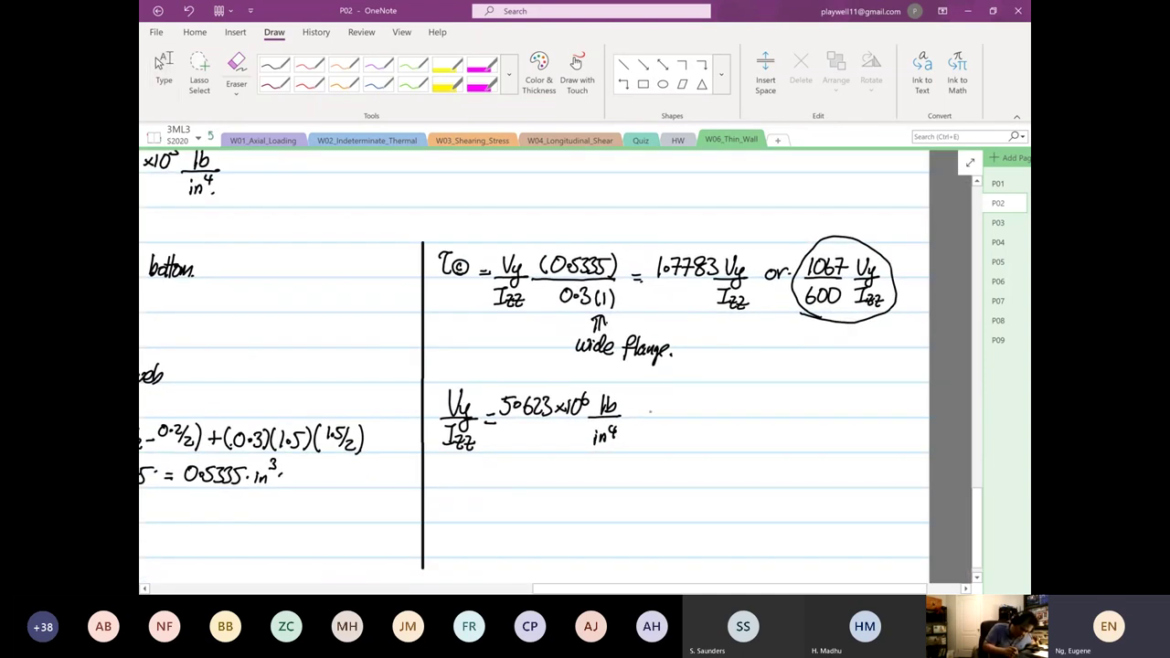
left_click_drag(644, 414, 639, 424)
Write the point a shear stress equation as τⓐ = 0.98 Vy/Izz = (0.98)(5.623×10⁶) = below the Vy/Izz ratio.
scroll(555, 371, "down", 2)
scroll(554, 372, "left", 2)
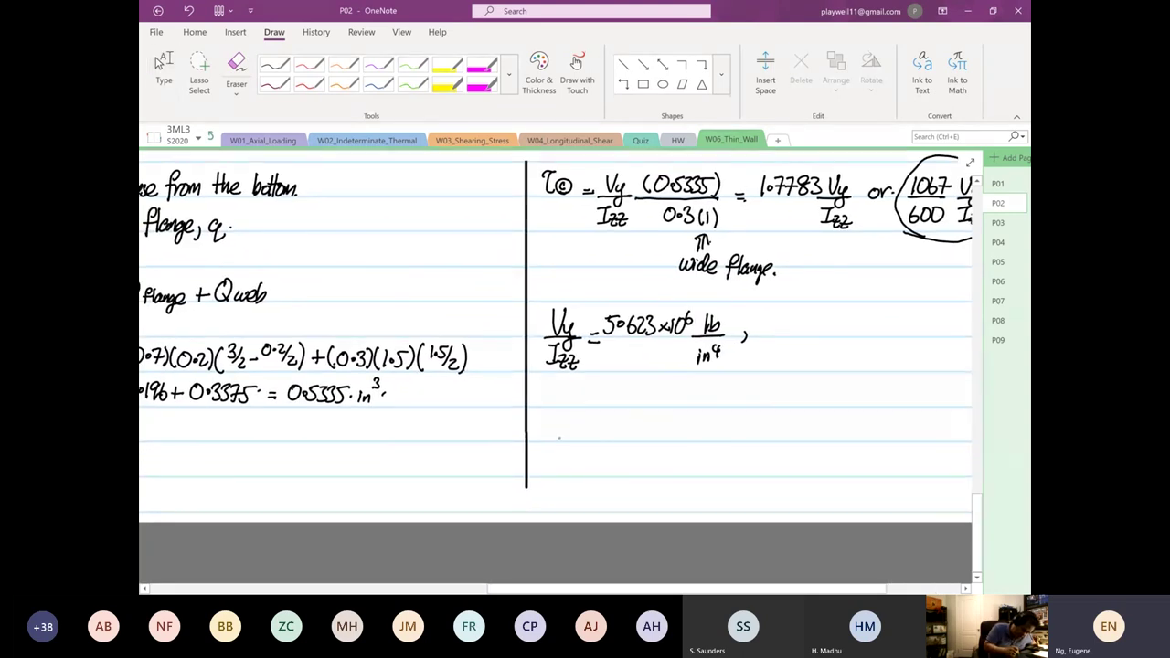
mouse_move(547, 416)
left_mouse_down()
mouse_move(562, 416)
mouse_move(552, 437)
left_mouse_up()
mouse_move(572, 426)
left_mouse_down()
mouse_move(573, 437)
mouse_move(573, 422)
mouse_move(614, 422)
mouse_move(639, 437)
mouse_move(681, 418)
mouse_move(681, 468)
mouse_move(716, 438)
left_mouse_up()
left_click(629, 431)
mouse_move(704, 445)
left_mouse_down()
mouse_move(740, 425)
mouse_move(758, 439)
mouse_move(770, 426)
left_mouse_up()
left_click_drag(778, 422, 779, 440)
mouse_move(792, 422)
left_mouse_down()
mouse_move(787, 440)
mouse_move(809, 422)
left_mouse_up()
left_click_drag(812, 430, 836, 438)
left_click_drag(835, 422, 846, 437)
left_click_drag(862, 422, 862, 438)
left_click_drag(869, 423, 884, 439)
left_click_drag(892, 430, 897, 434)
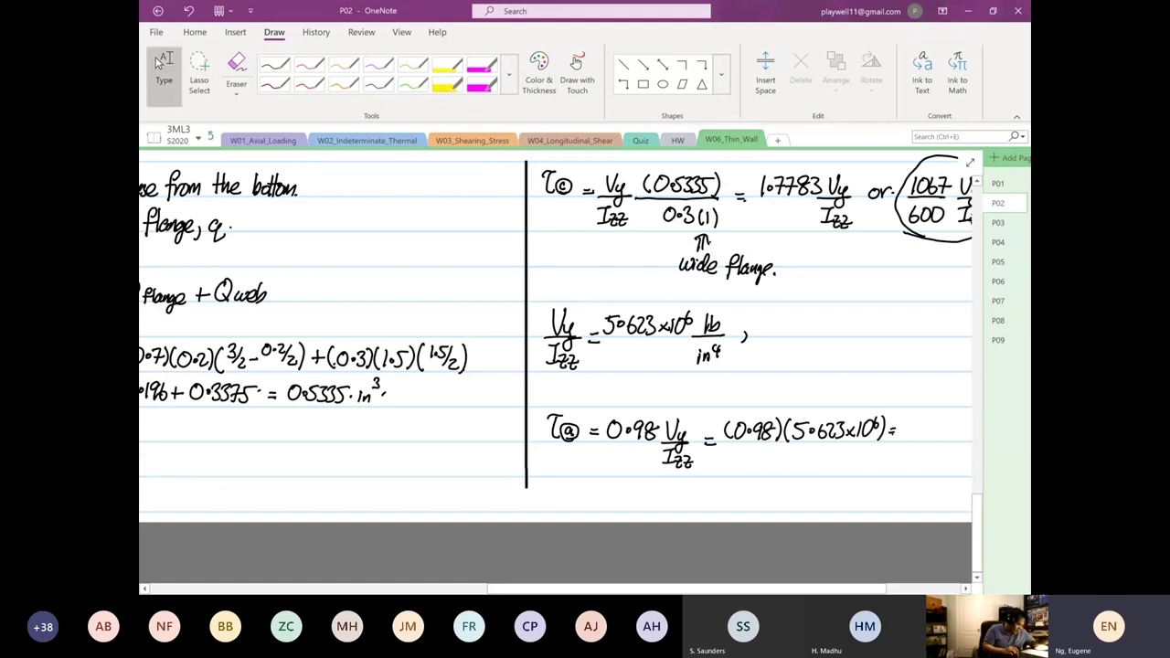
Correct the Vy/Izz line by changing the exponent to 10³ and rewriting the unit's numerator as lb.
scroll(556, 336, "right", 2)
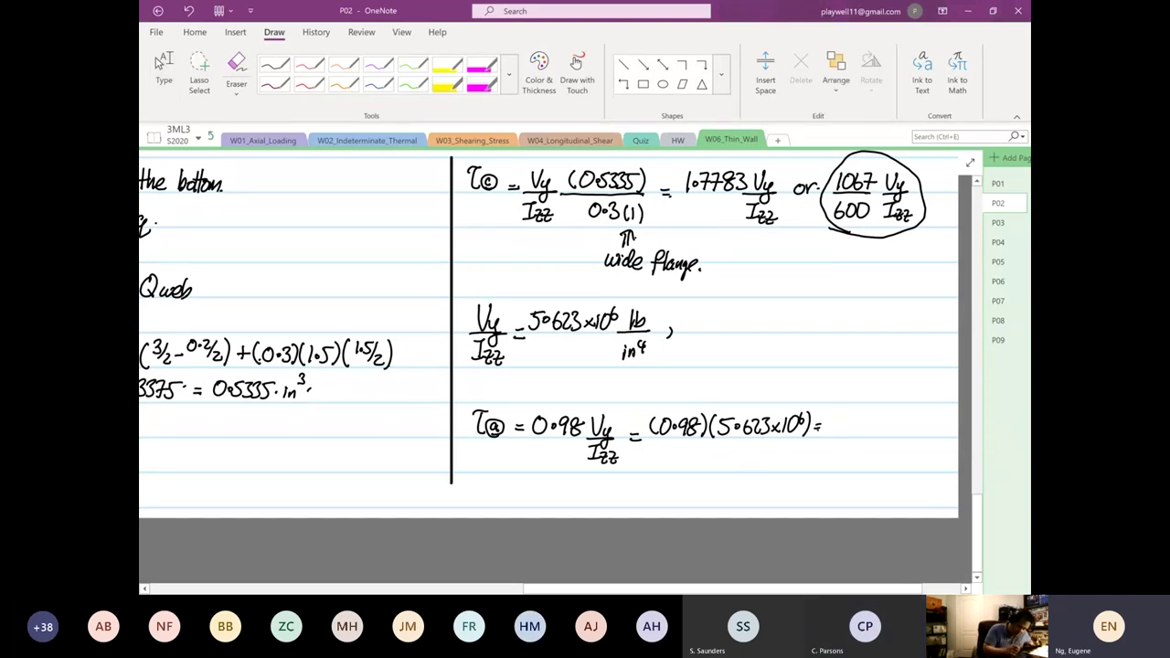
left_click_drag(634, 311, 618, 313)
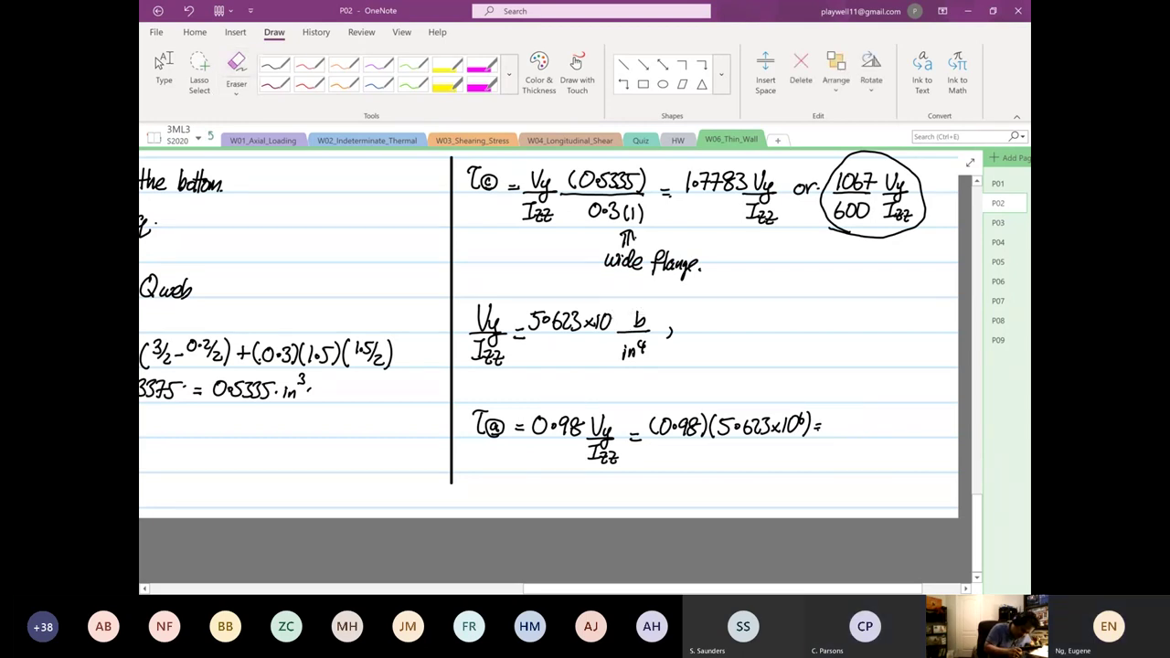
left_click_drag(609, 314, 614, 307)
left_click_drag(628, 310, 626, 328)
Erase the exponent in the τⓐ equation and rewrite the term as (5.623×10³) =.
left_click(235, 69)
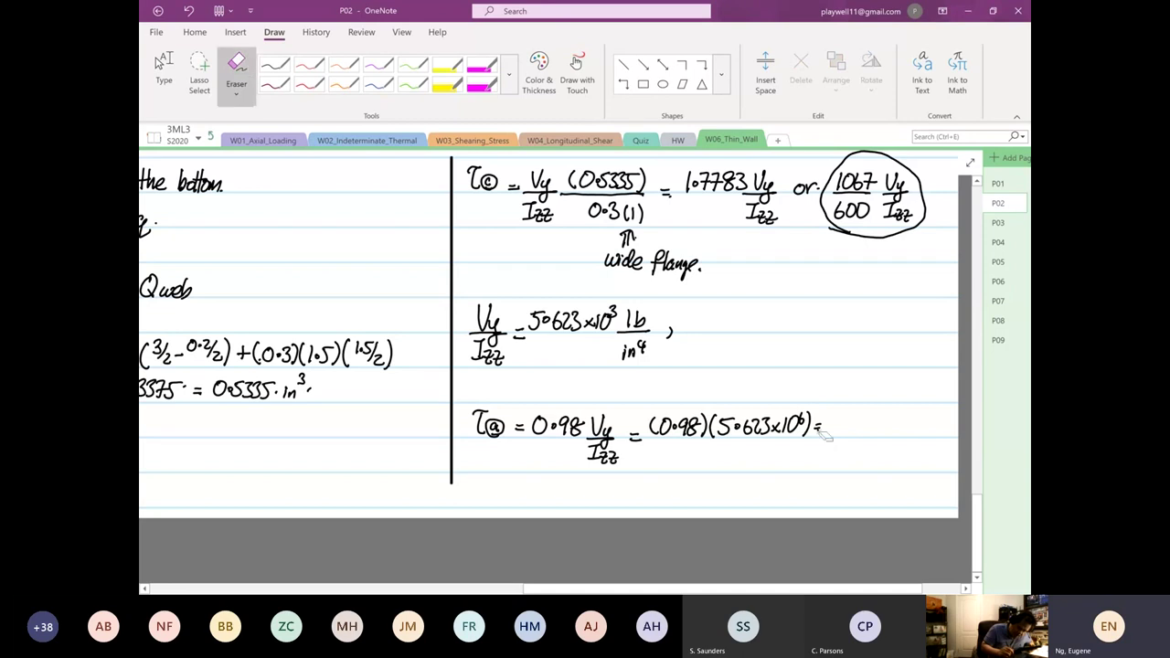
mouse_move(813, 429)
left_mouse_down()
mouse_move(822, 423)
mouse_move(800, 422)
mouse_move(810, 436)
mouse_move(830, 423)
left_mouse_up()
key("Escape")
left_click(822, 428)
left_click_drag(821, 428, 829, 429)
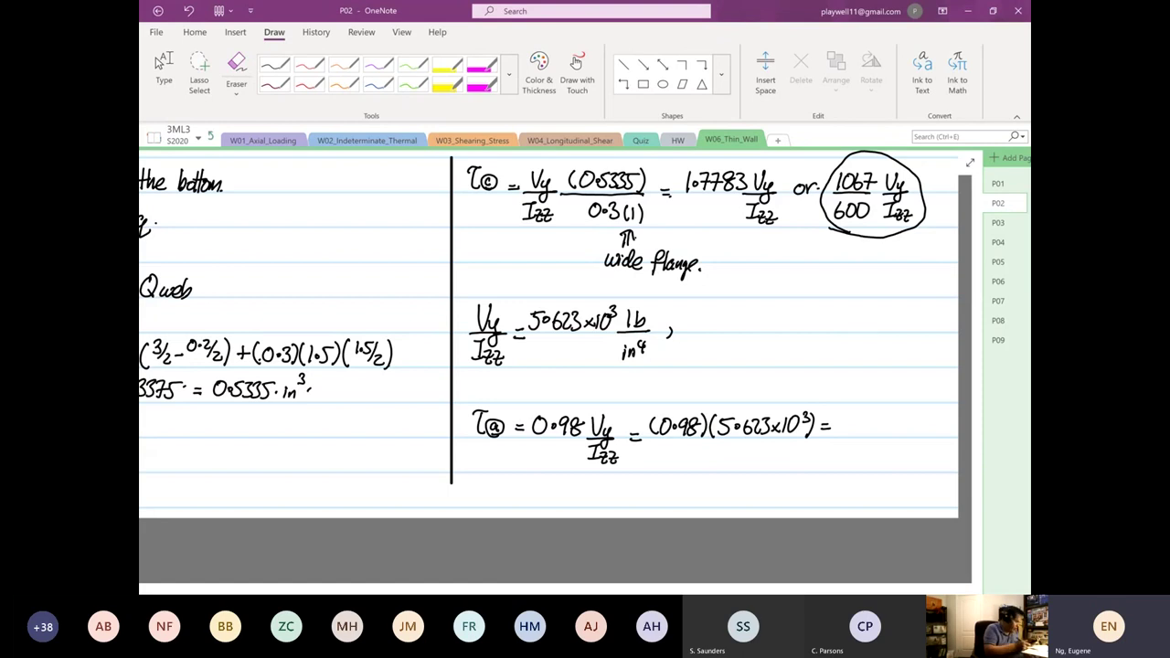
Write the τⓐ result as 5.511×10³ psi and equate it to τⓑ on the line below.
scroll(557, 370, "right", 1)
scroll(539, 329, "right", 2)
scroll(540, 329, "down", 1)
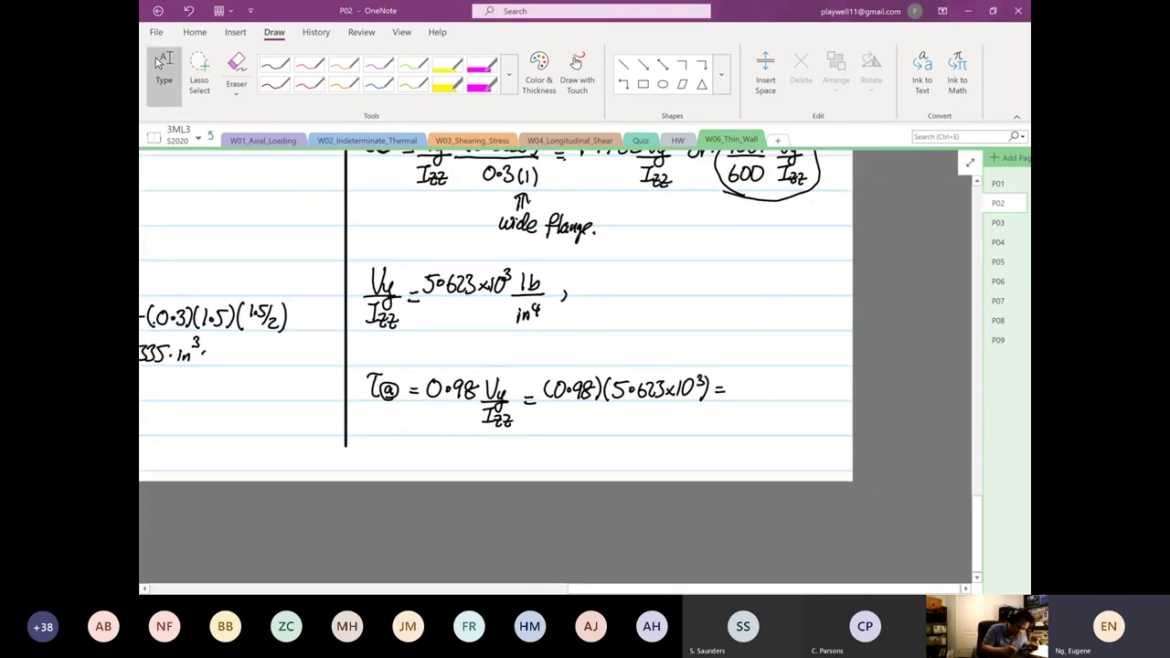
mouse_move(739, 380)
left_mouse_down()
mouse_move(730, 394)
mouse_move(749, 397)
left_mouse_up()
left_click_drag(753, 382, 762, 397)
left_click_drag(772, 384, 769, 396)
mouse_move(772, 383)
left_mouse_down()
mouse_move(767, 396)
mouse_move(779, 396)
left_mouse_up()
mouse_move(779, 385)
left_mouse_down()
mouse_move(772, 396)
mouse_move(791, 384)
left_mouse_up()
left_click_drag(796, 374, 812, 394)
left_click_drag(824, 388, 824, 395)
left_click(826, 378)
mouse_move(715, 415)
left_mouse_down()
mouse_move(742, 429)
mouse_move(767, 415)
left_mouse_up()
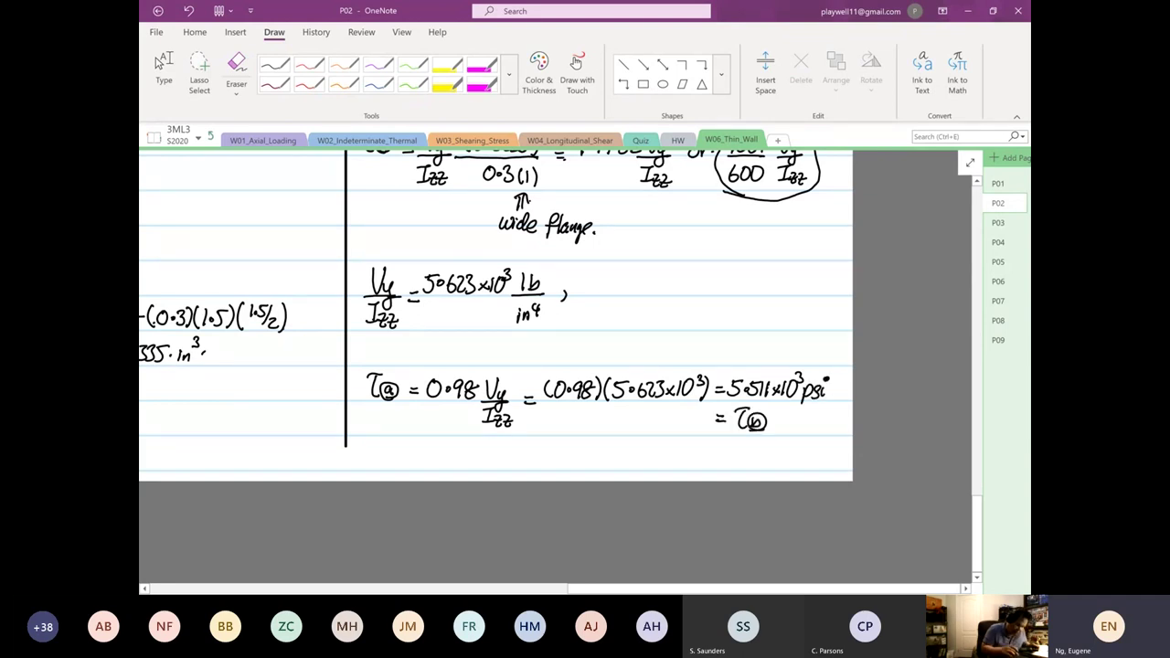
Circle the 0.98 Vy/Izz result of the box beam analysis for τⓑ.
scroll(585, 365, "down", 5)
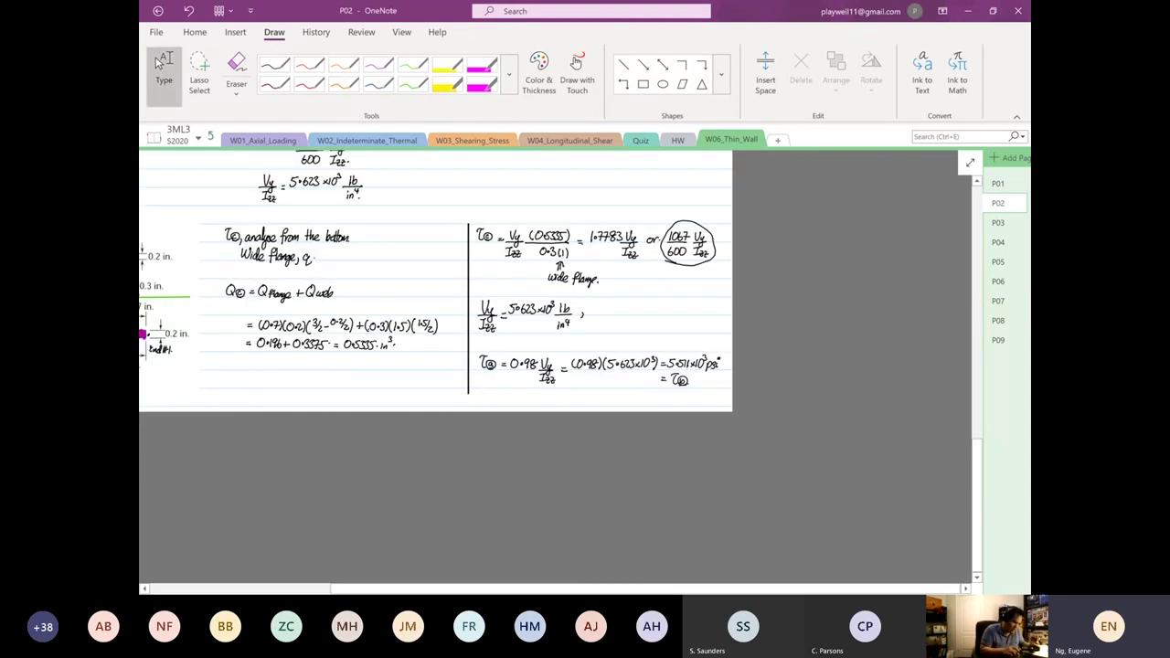
scroll(490, 366, "up", 2)
scroll(490, 365, "up", 6)
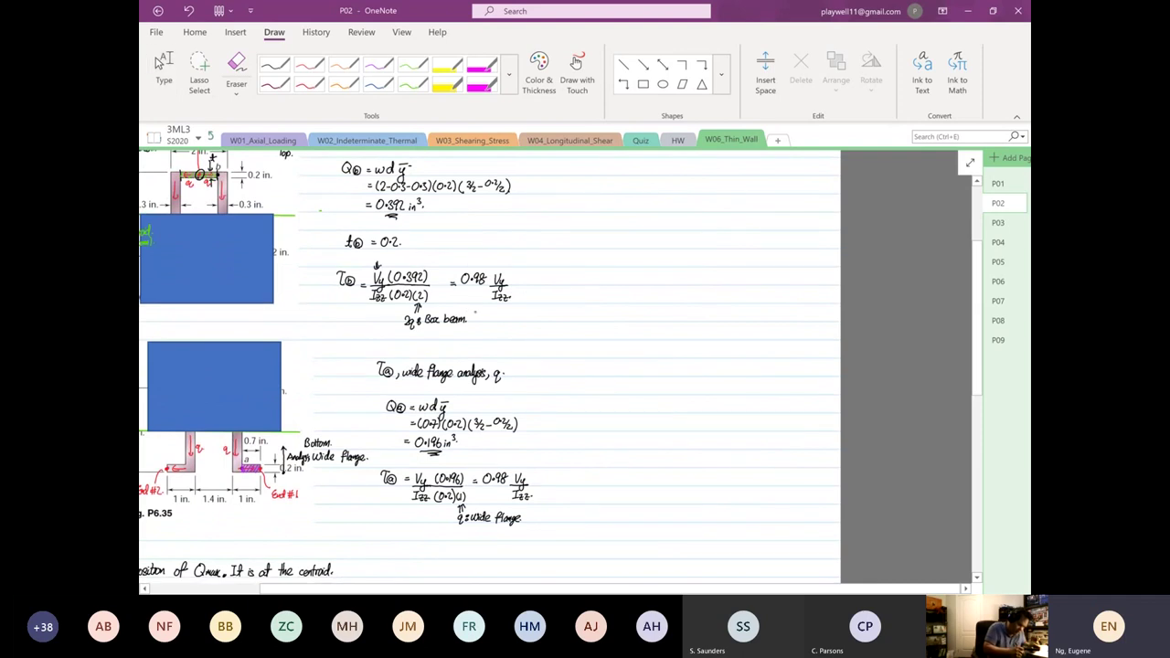
left_click_drag(490, 263, 484, 265)
scroll(490, 366, "up", 3)
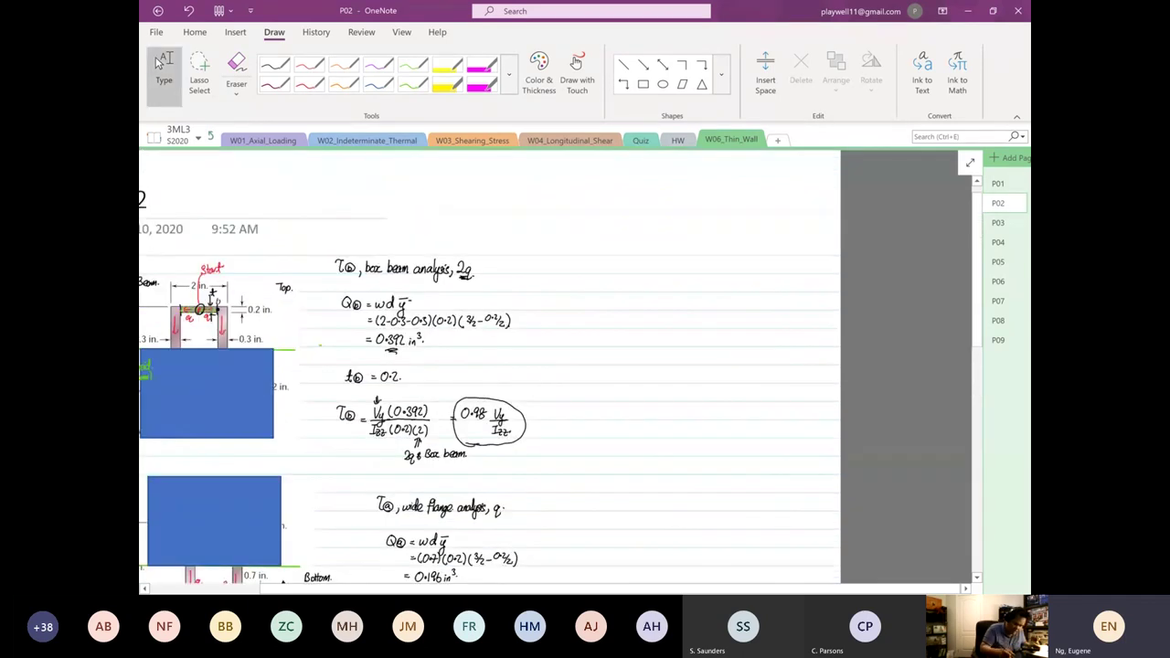
Look over the shear stress formulas and section figures on page P01 and return to page P02.
left_click(998, 183)
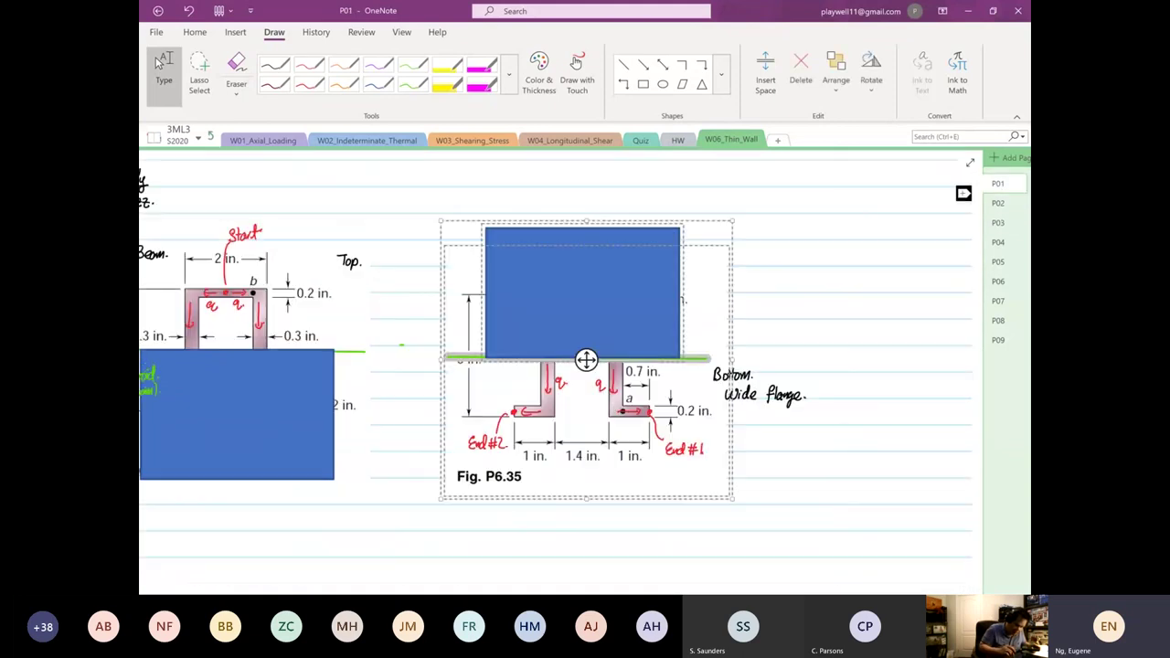
left_click(807, 467)
scroll(807, 467, "up", 5)
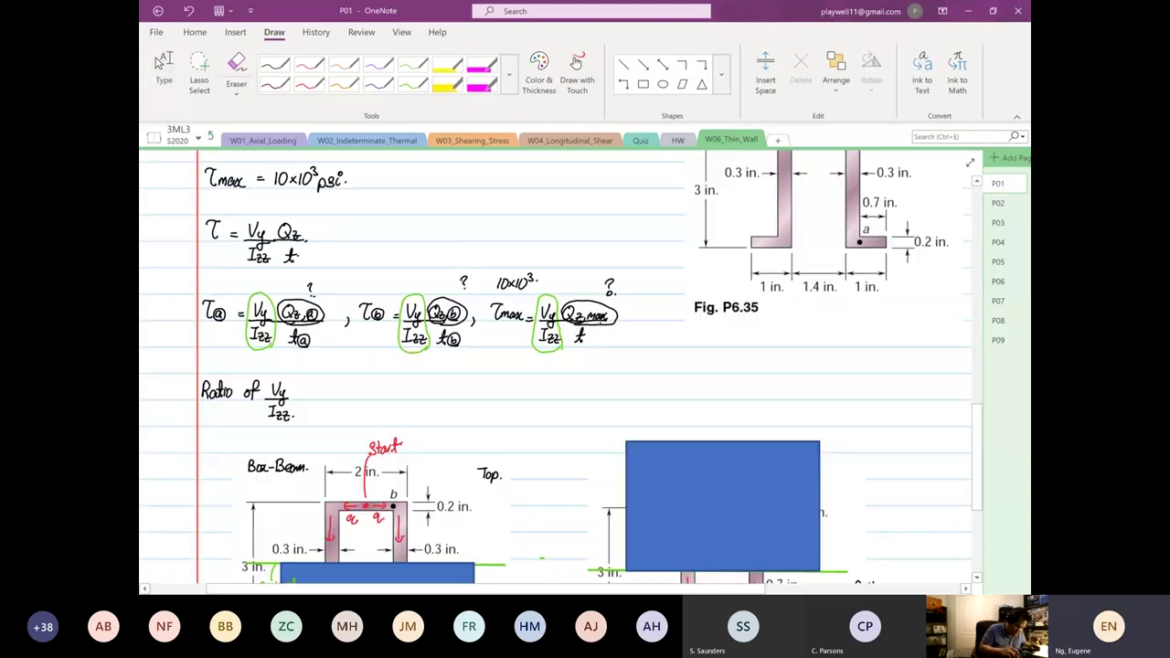
scroll(561, 369, "down", 8)
scroll(561, 369, "right", 7)
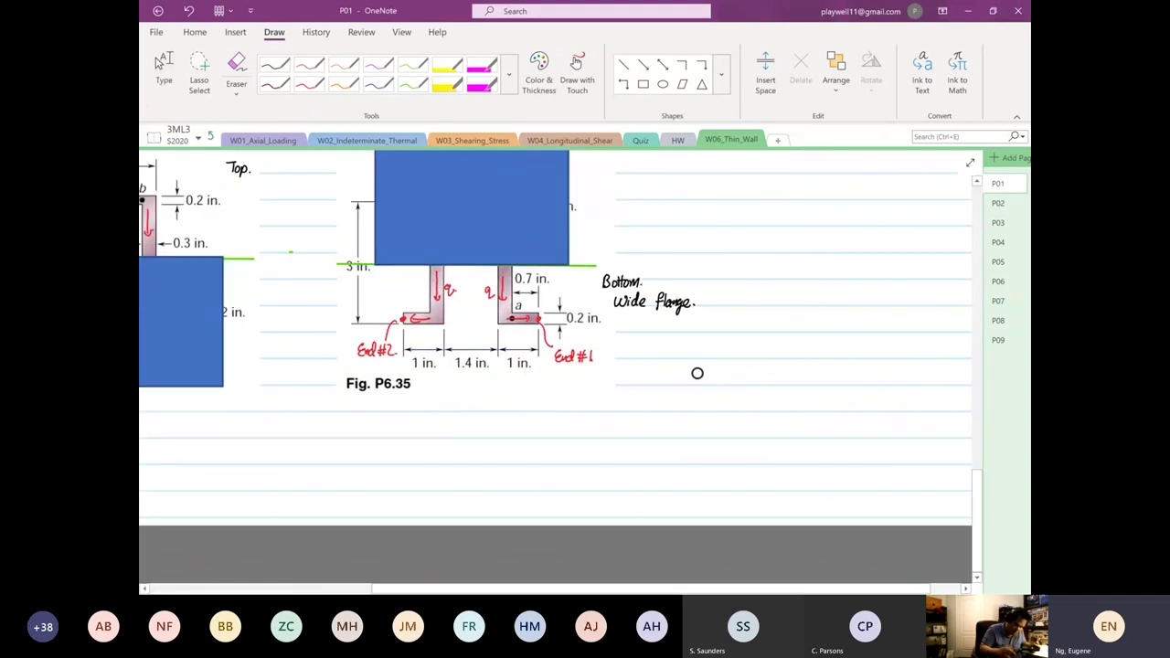
left_click(998, 203)
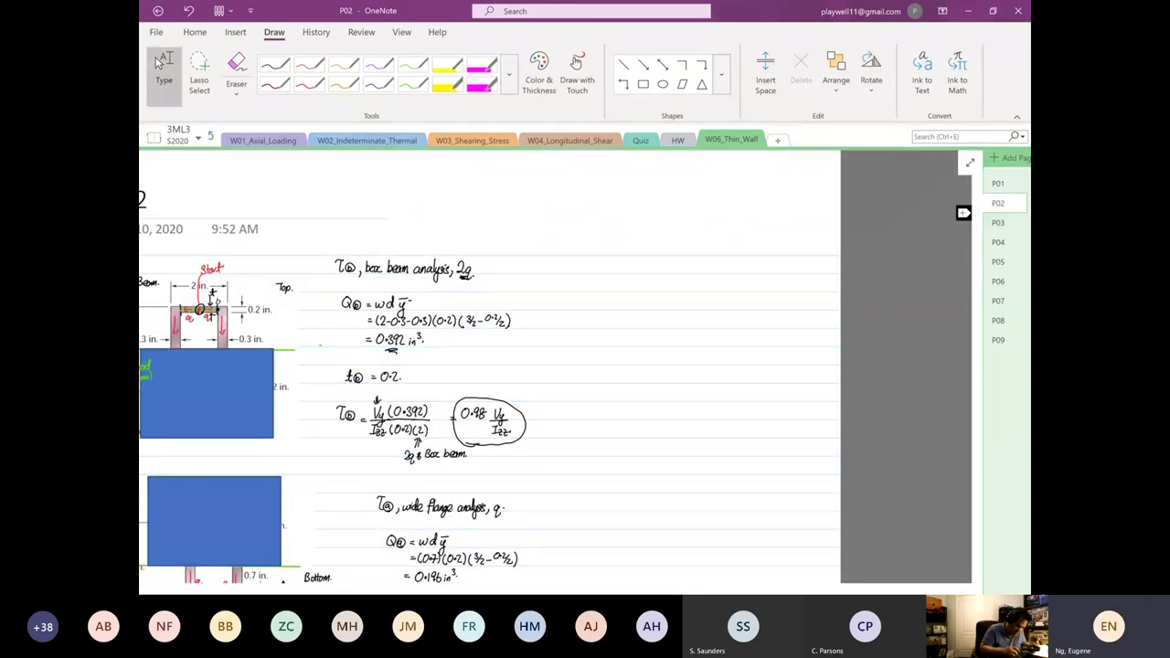
Circle the 0.98 Vy/Izz result of the wide flange analysis for τⓐ.
scroll(479, 447, "left", 1)
scroll(479, 448, "down", 4)
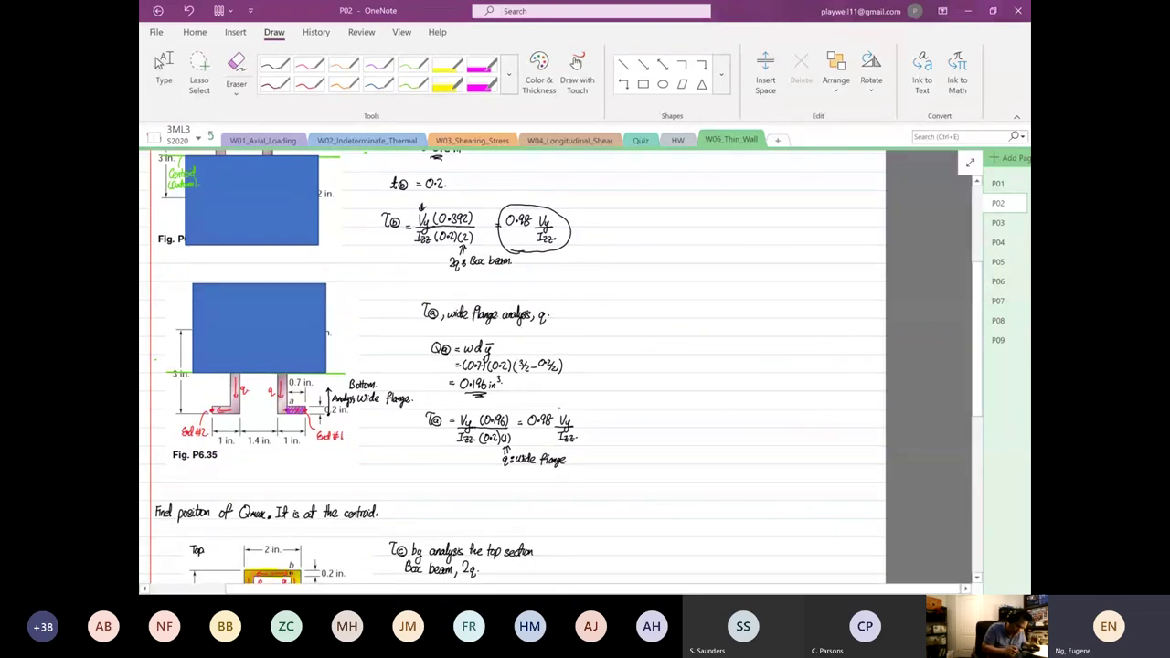
left_click_drag(548, 407, 544, 409)
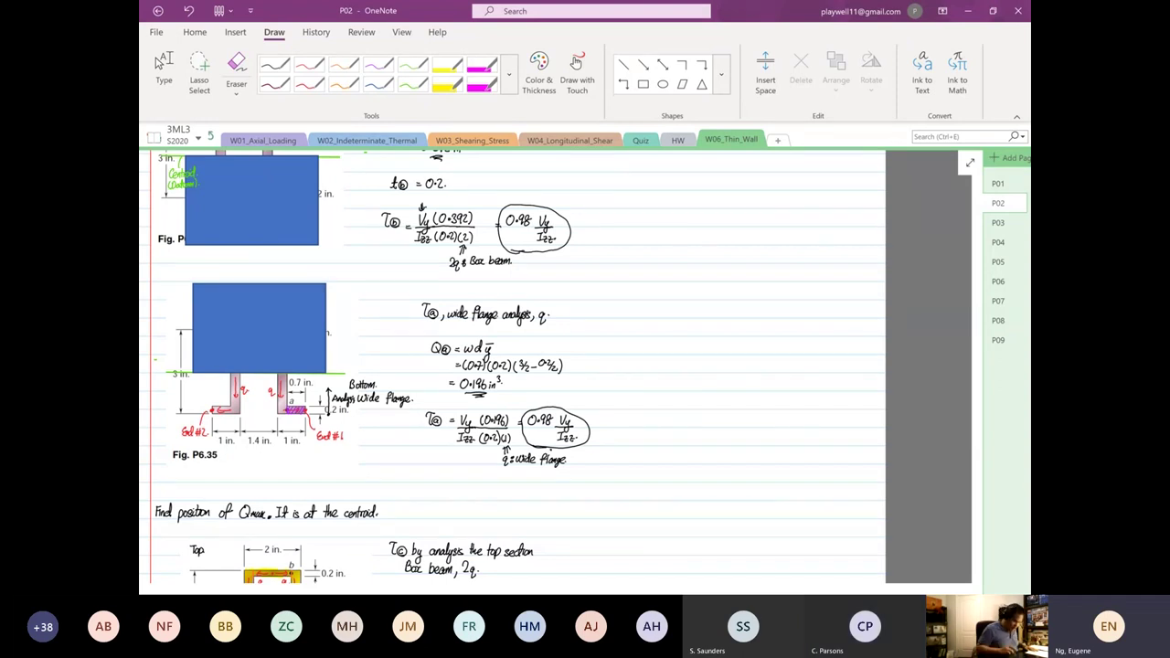
Open page P03 of the W06_Thin_Wall section.
scroll(511, 365, "down", 3)
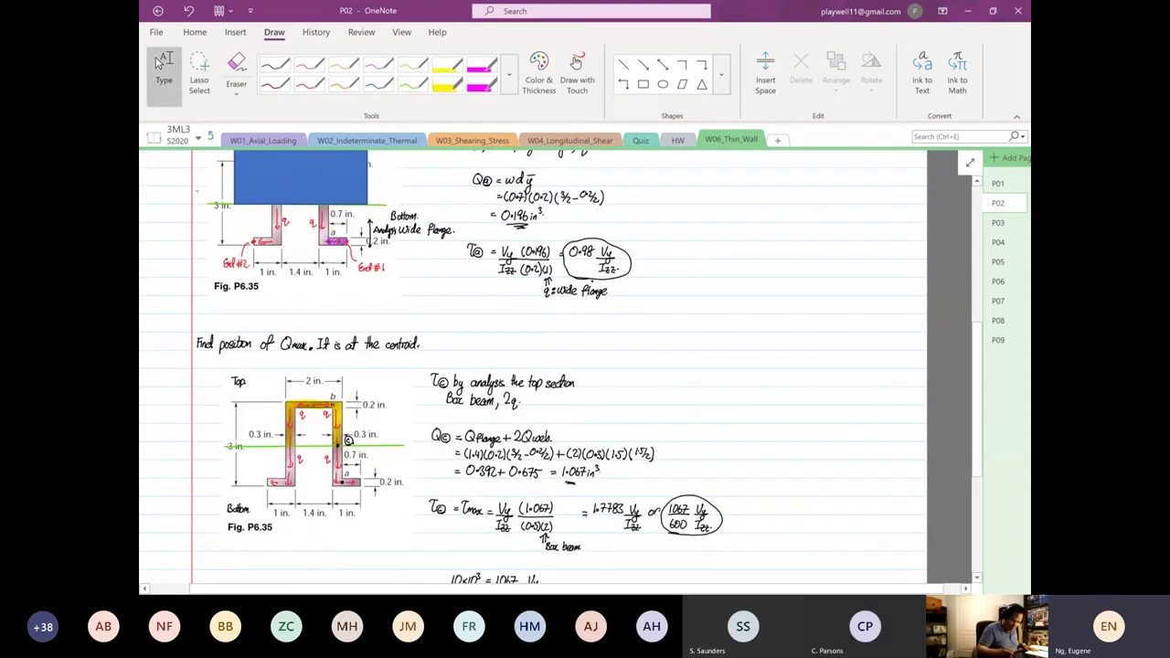
left_click(1003, 222)
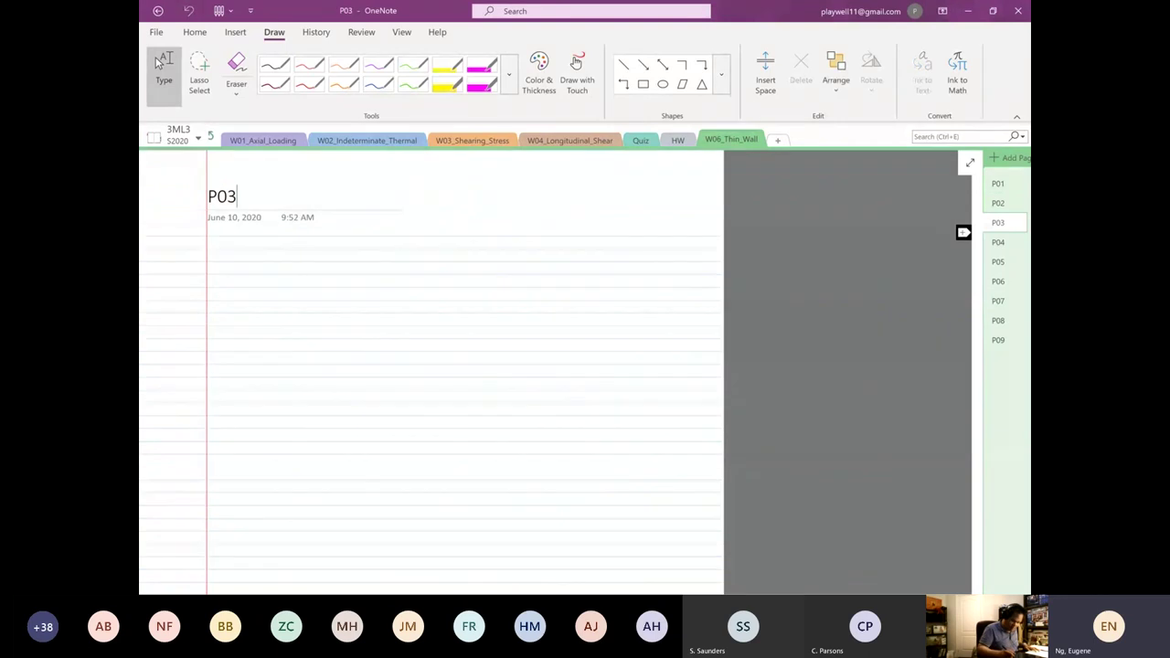
Look over the final shear stress calculations on page P02 and return to page P03.
key("ctrl+Page_Up")
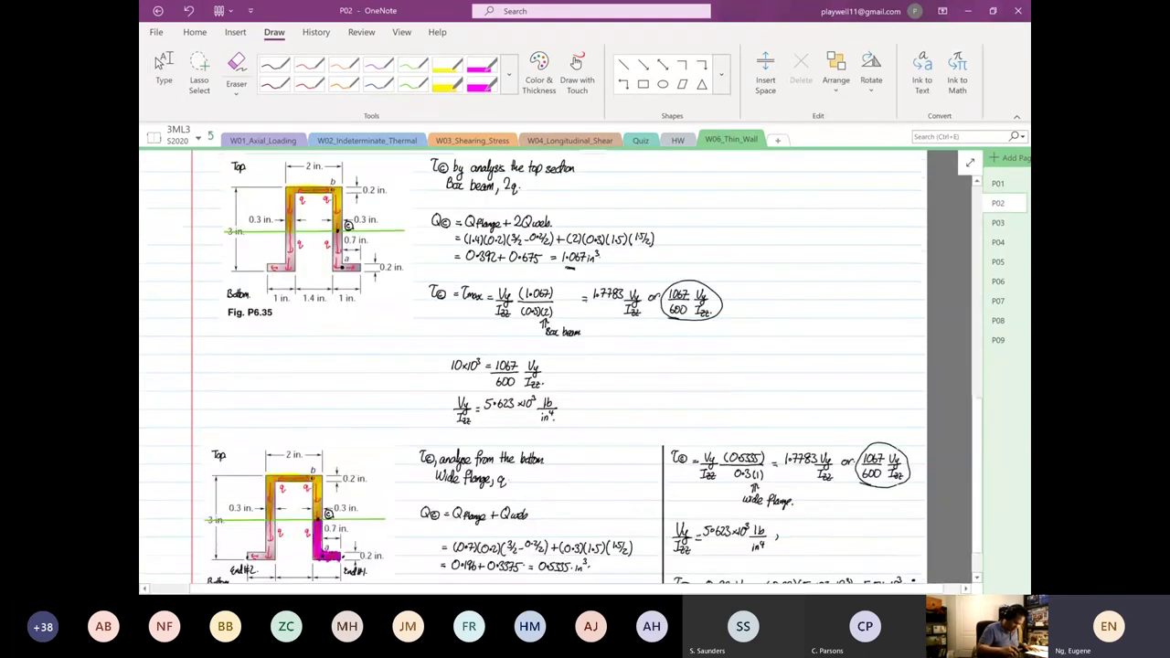
scroll(533, 365, "down", 4)
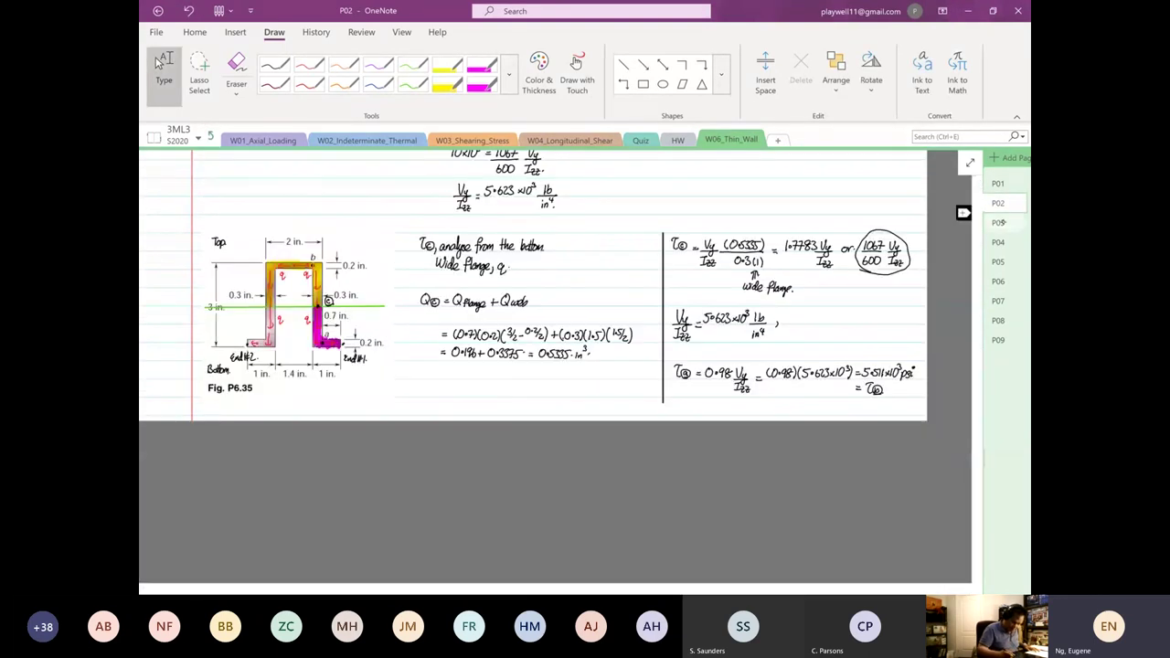
key("ctrl+Page_Down")
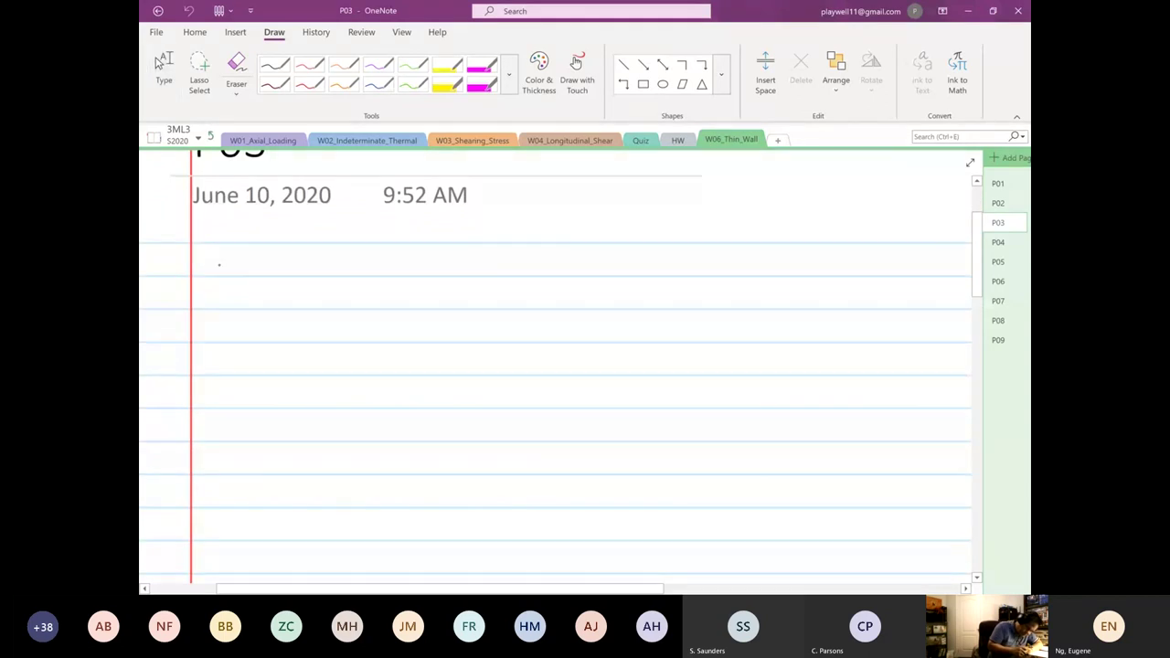
Handwrite the heading "Example 2." at the start of page P03 and double-underline the word Example.
left_click_drag(210, 253, 248, 283)
mouse_move(254, 272)
left_mouse_down()
mouse_move(260, 252)
mouse_move(267, 273)
mouse_move(287, 273)
left_mouse_up()
left_click(289, 270)
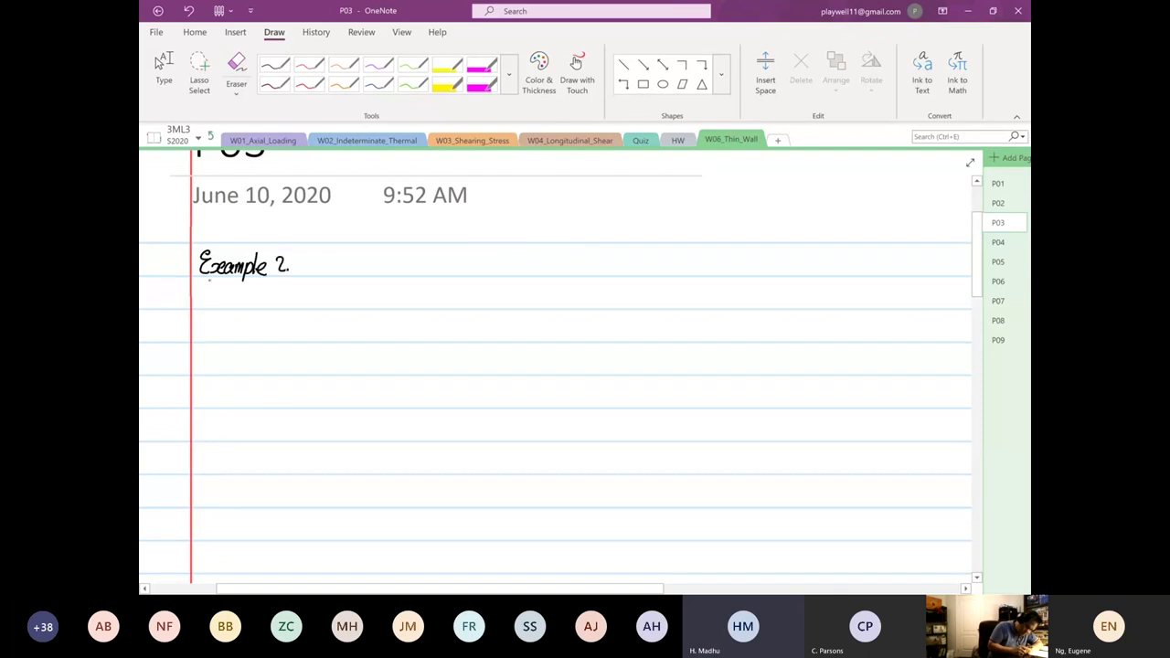
left_click_drag(207, 284, 273, 283)
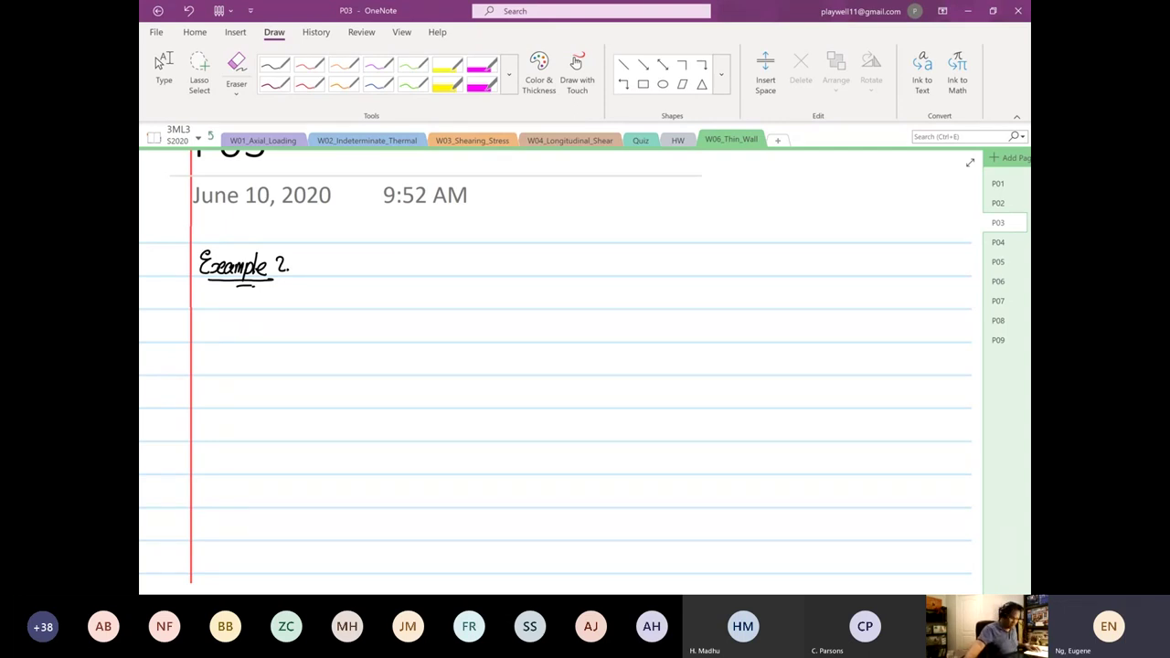
Copy the problem 6.39 statement image from page P09 and return to page P03.
left_click(164, 69)
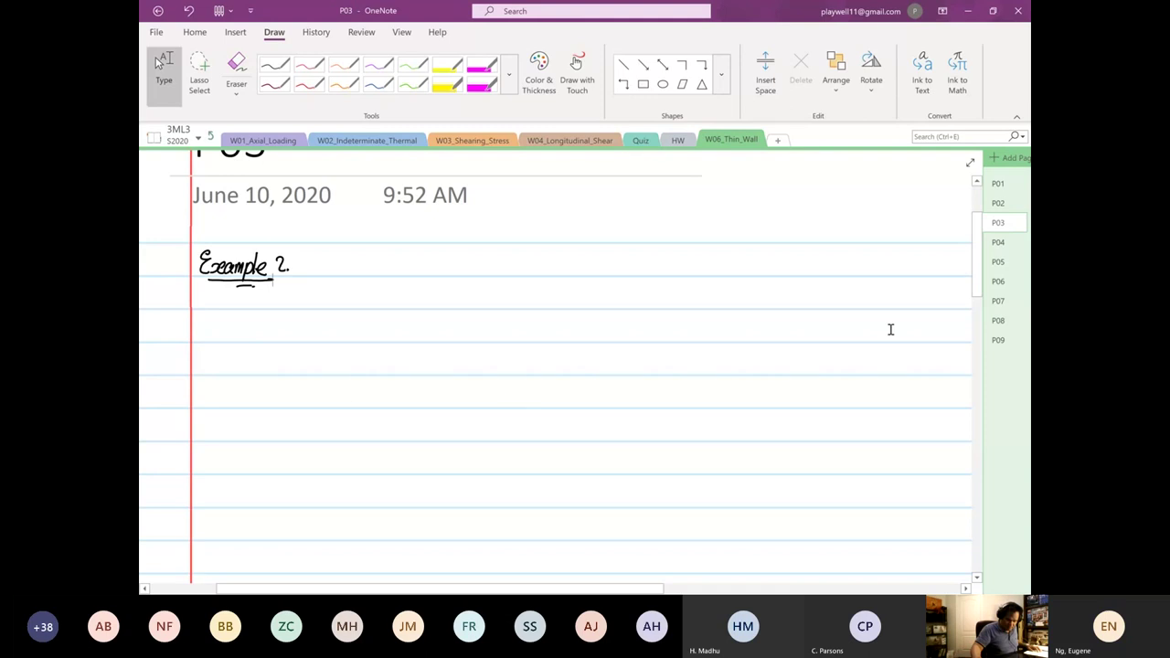
left_click(998, 340)
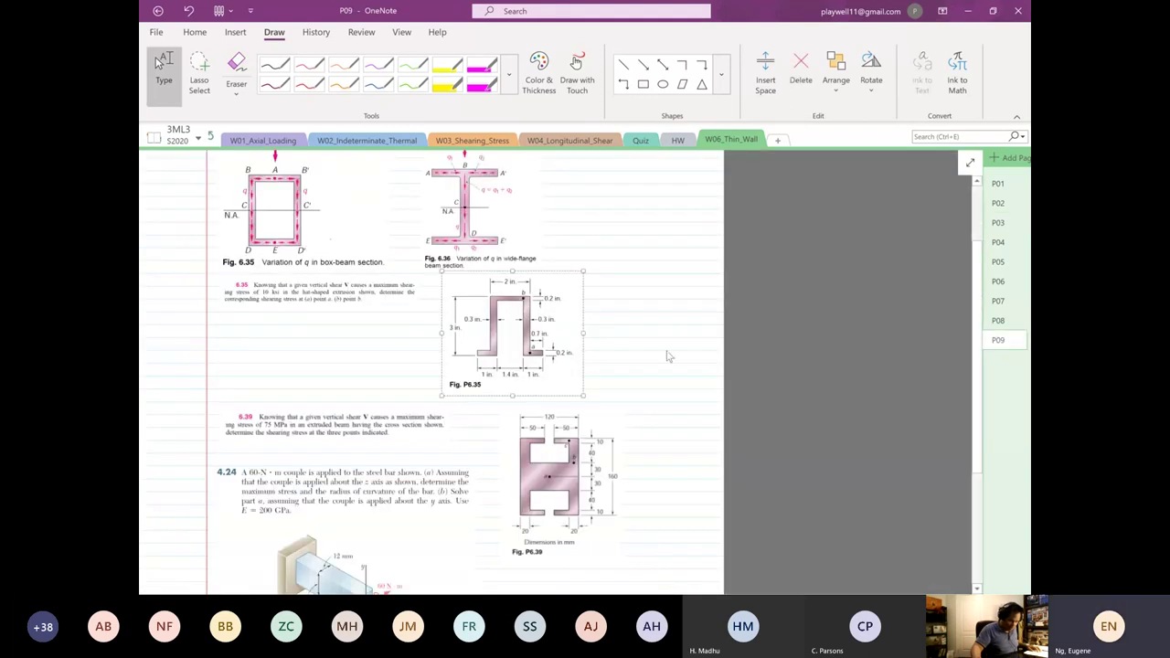
scroll(667, 363, "down", 3)
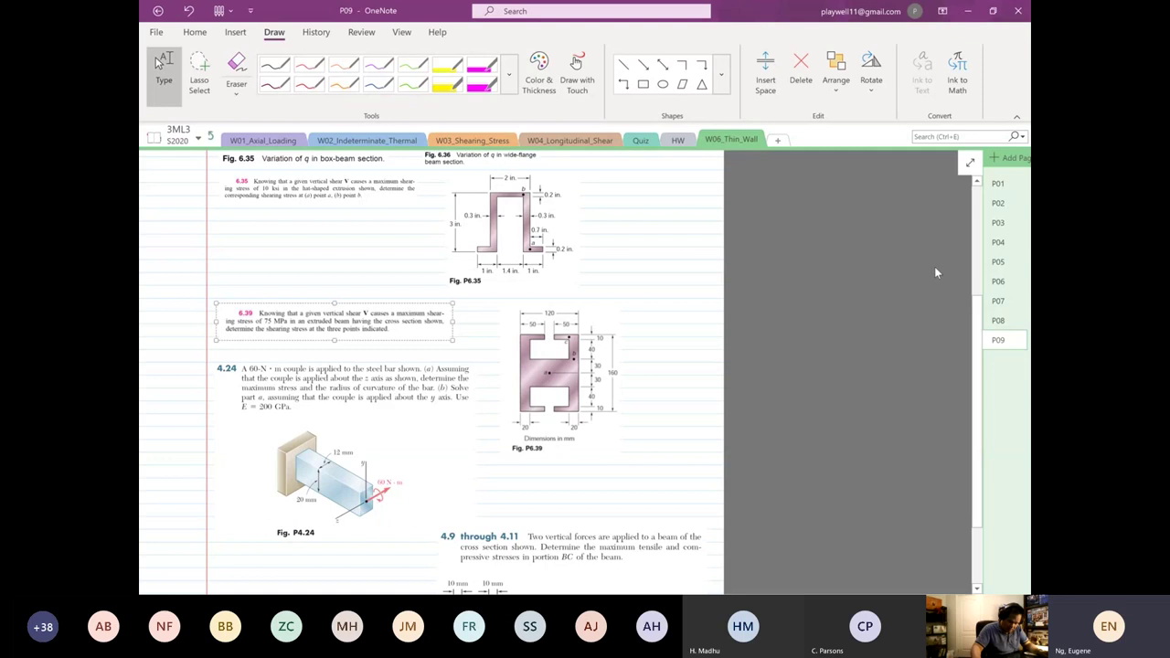
left_click(997, 222)
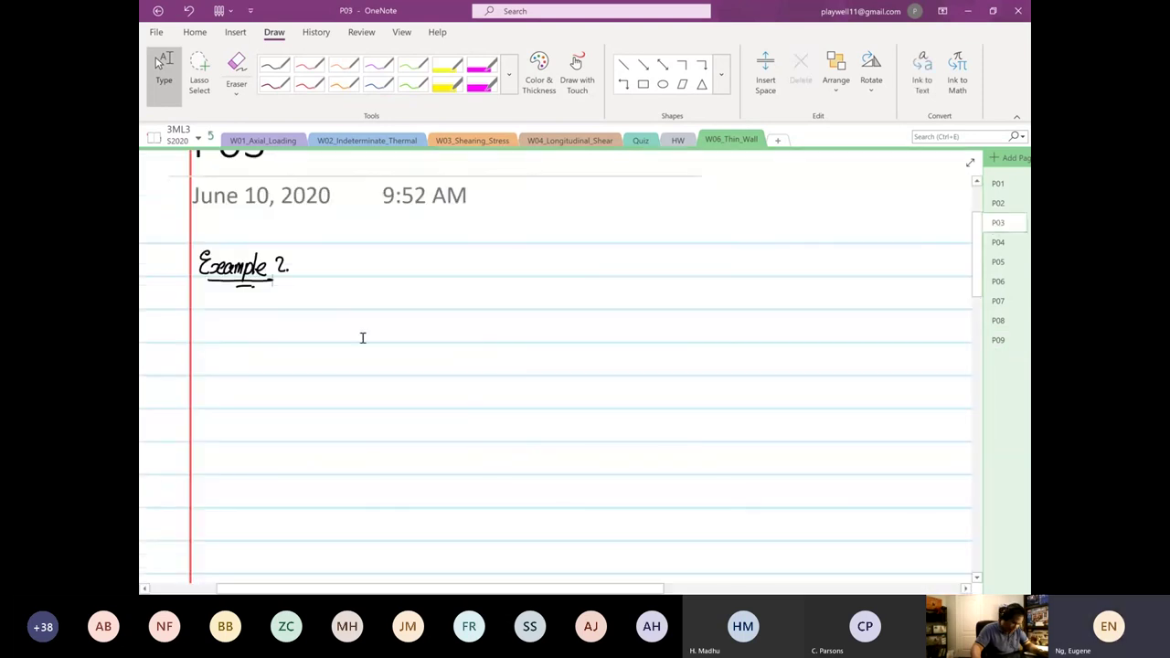
Try to paste and position the problem 6.39 statement with the Example 2 heading, and delete the pasted image.
key("ctrl+v")
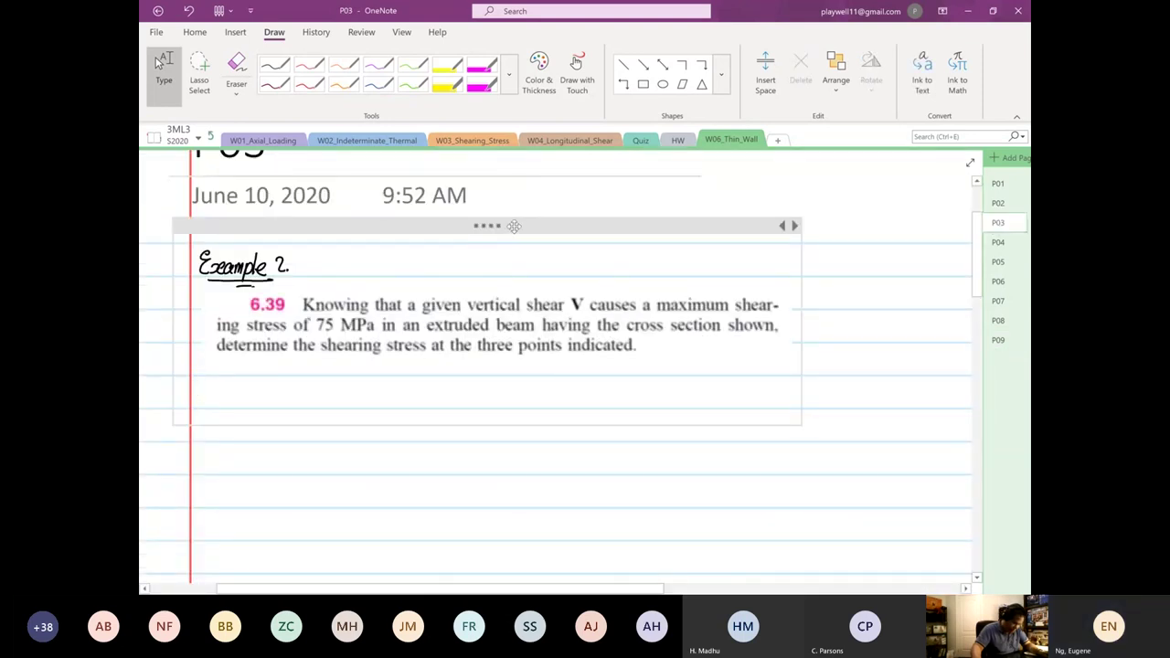
left_click_drag(514, 225, 522, 263)
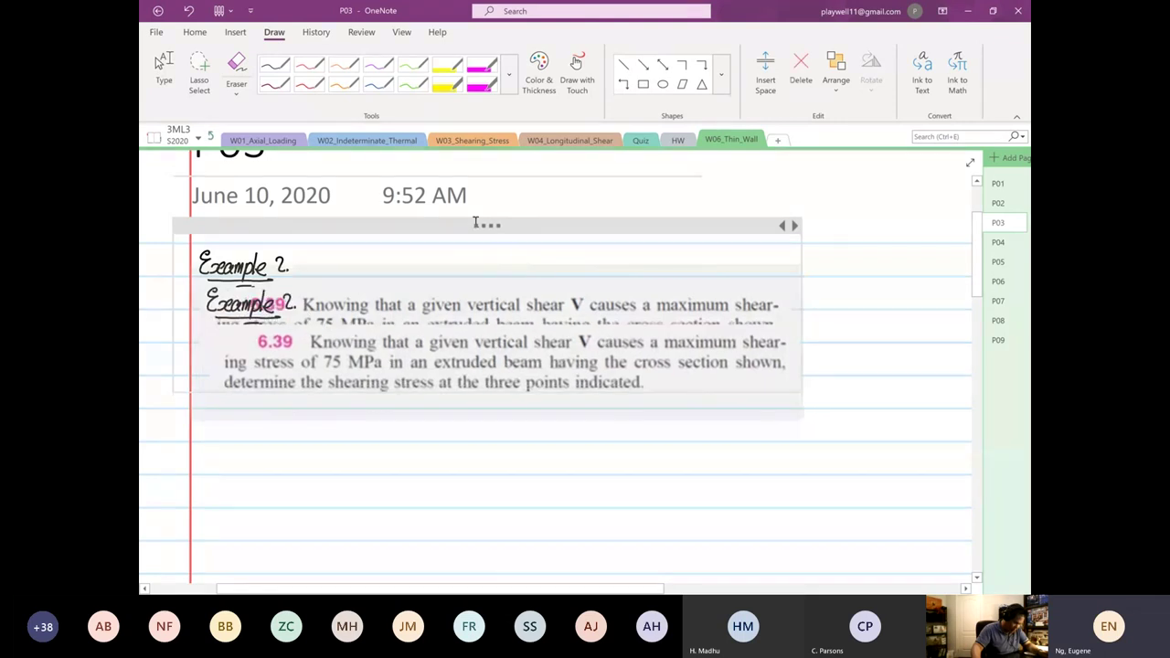
left_click(163, 66)
left_click(388, 464)
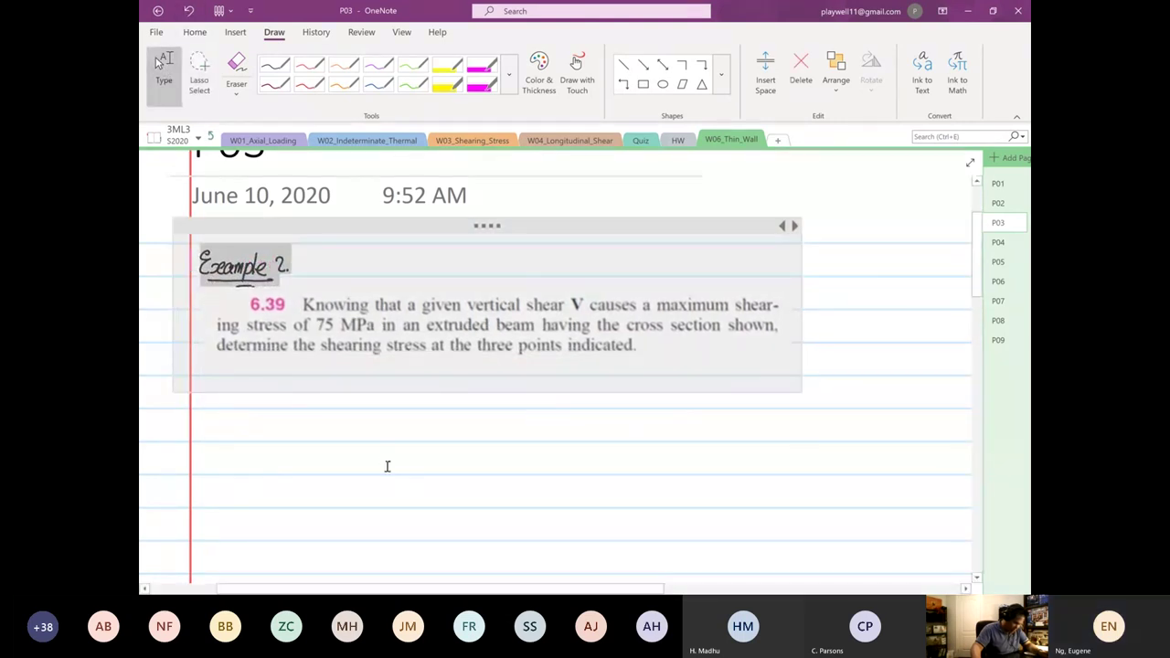
left_click(408, 331)
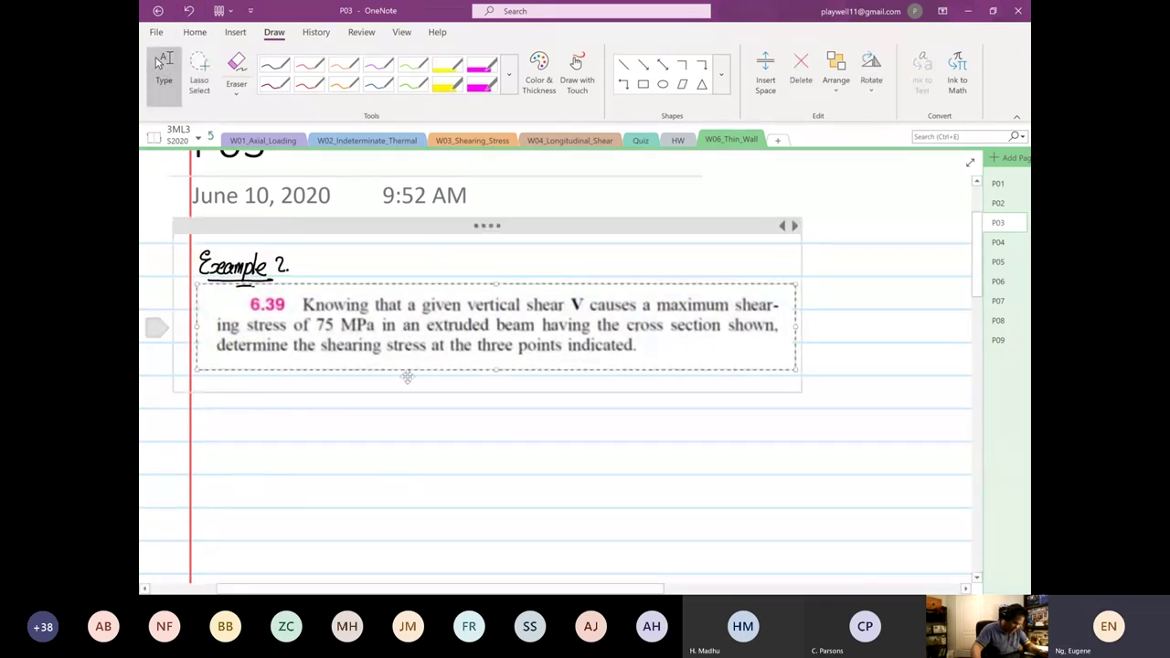
left_click(412, 463)
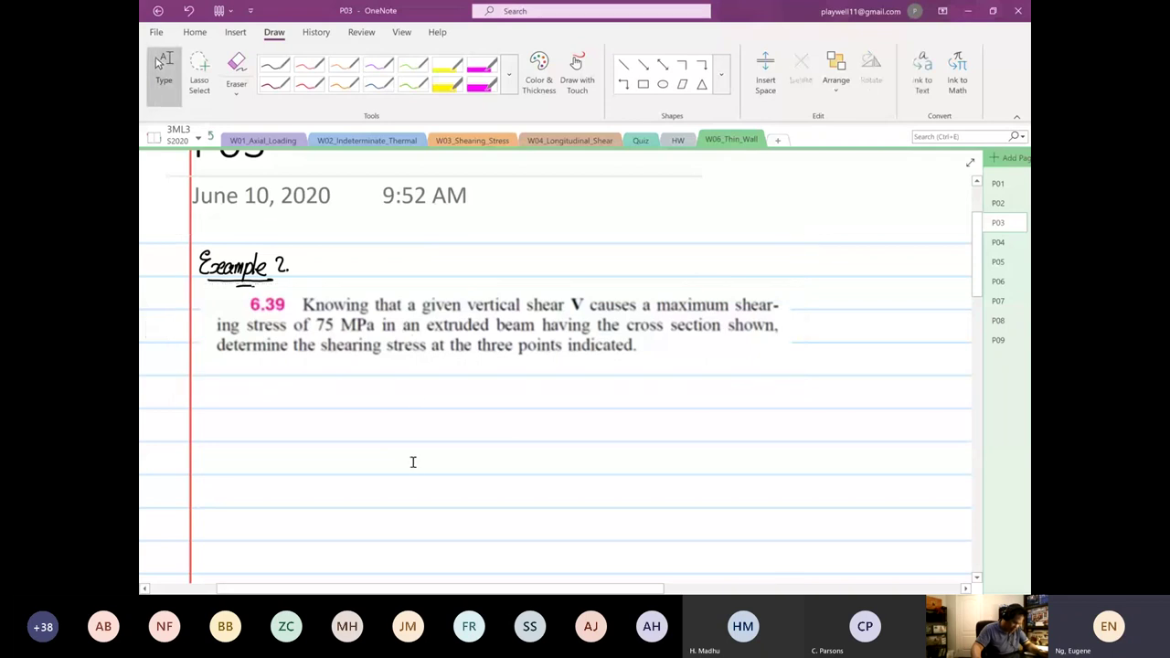
left_click(397, 338)
key("Delete")
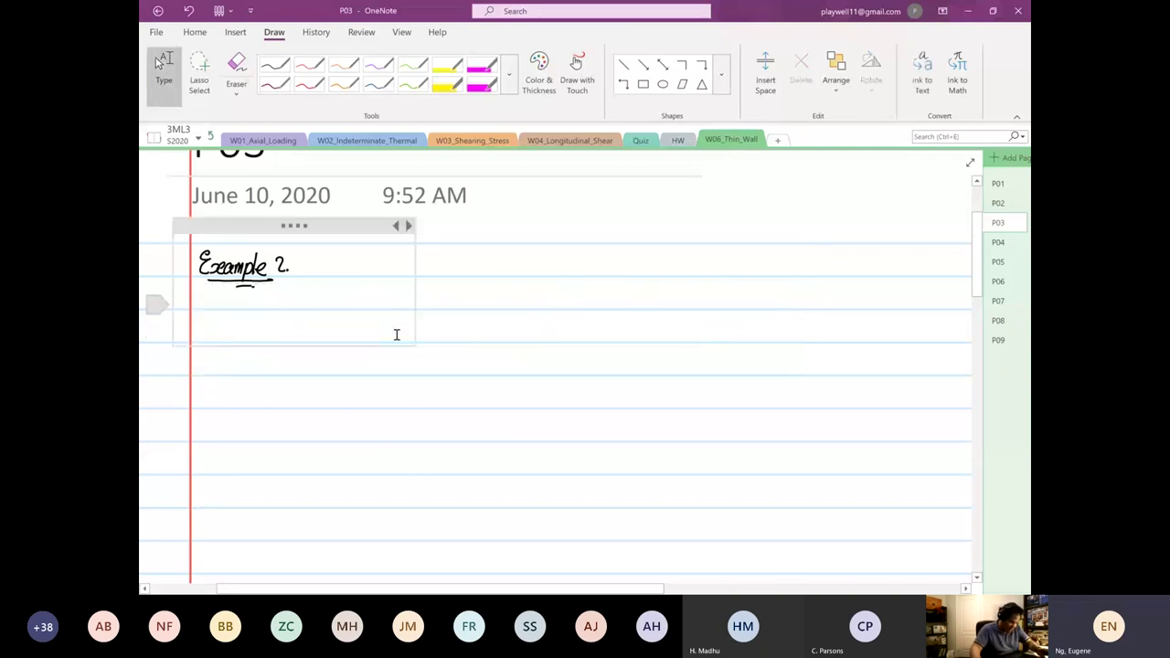
left_click(402, 418)
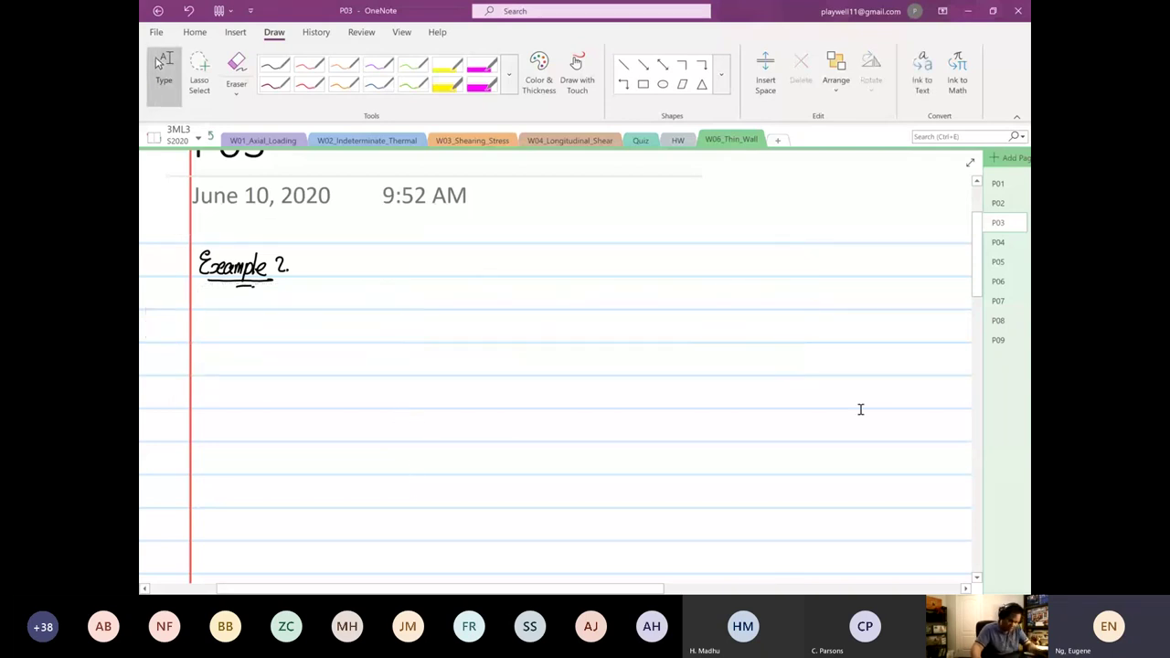
Paste the problem 6.39 statement from page P09 onto page P03 and place it beneath the Example 2 heading.
left_click(998, 341)
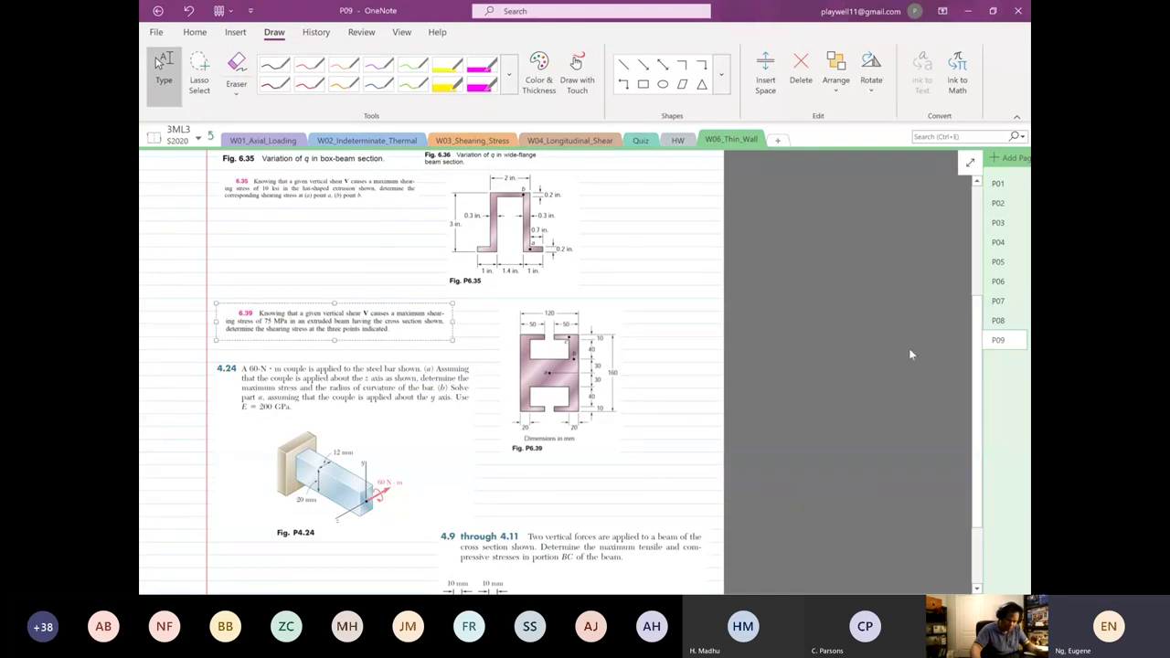
left_click(998, 242)
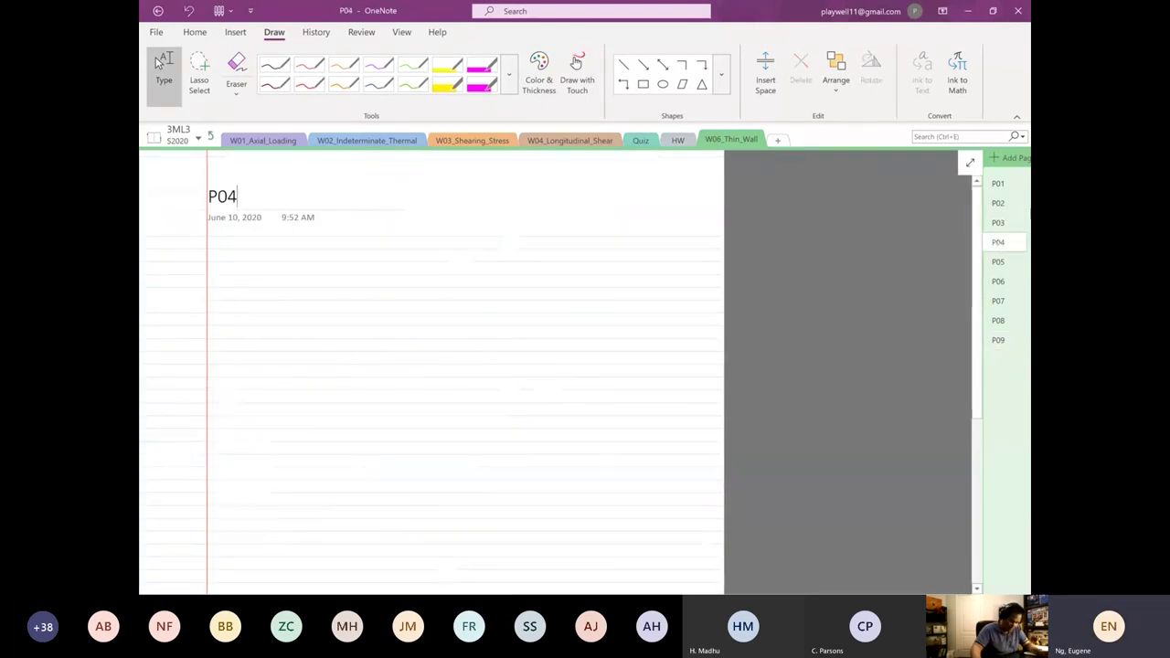
left_click(1001, 224)
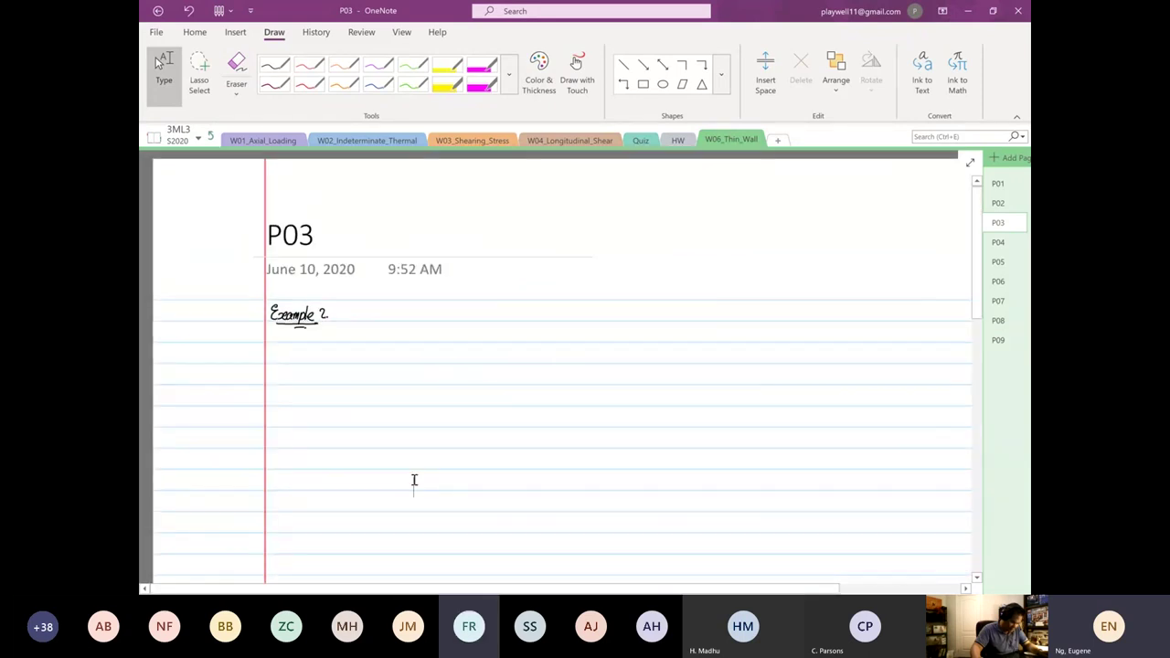
key("ctrl+v")
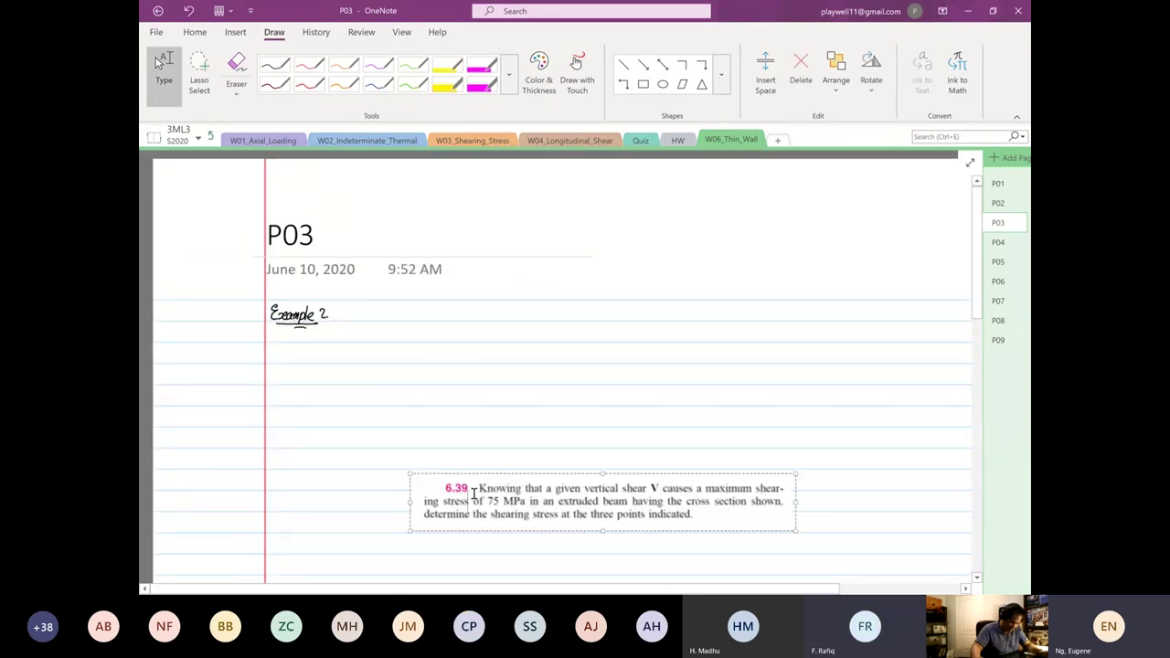
left_click(469, 494)
left_click_drag(537, 494, 403, 372)
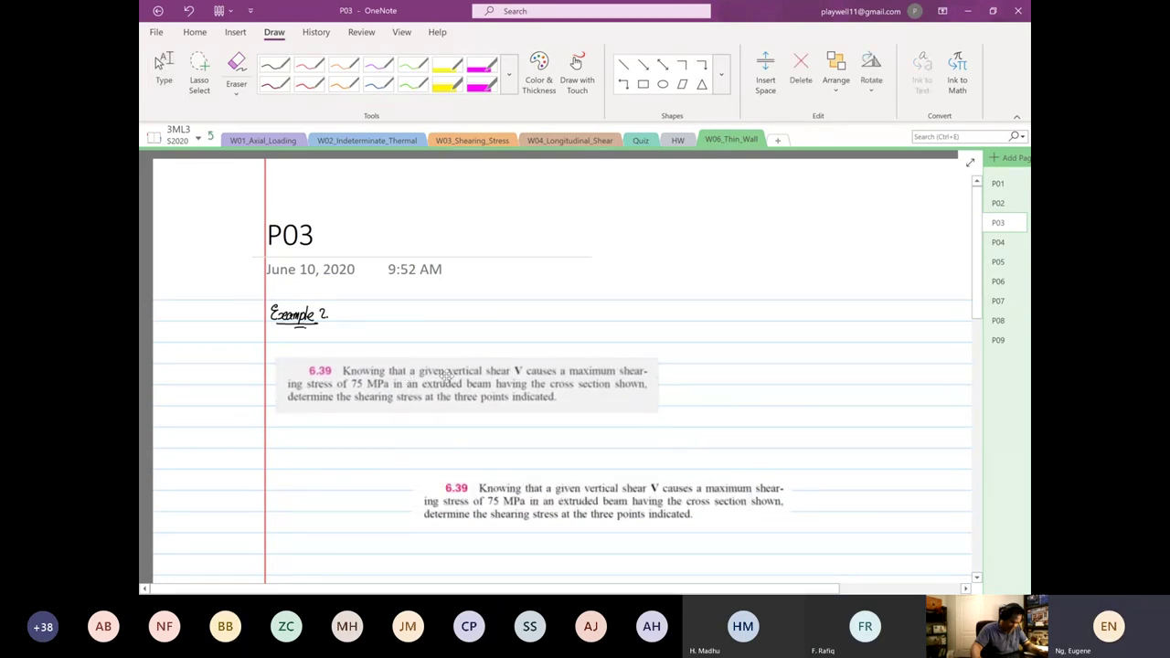
left_click_drag(505, 375, 502, 365)
left_click(753, 396)
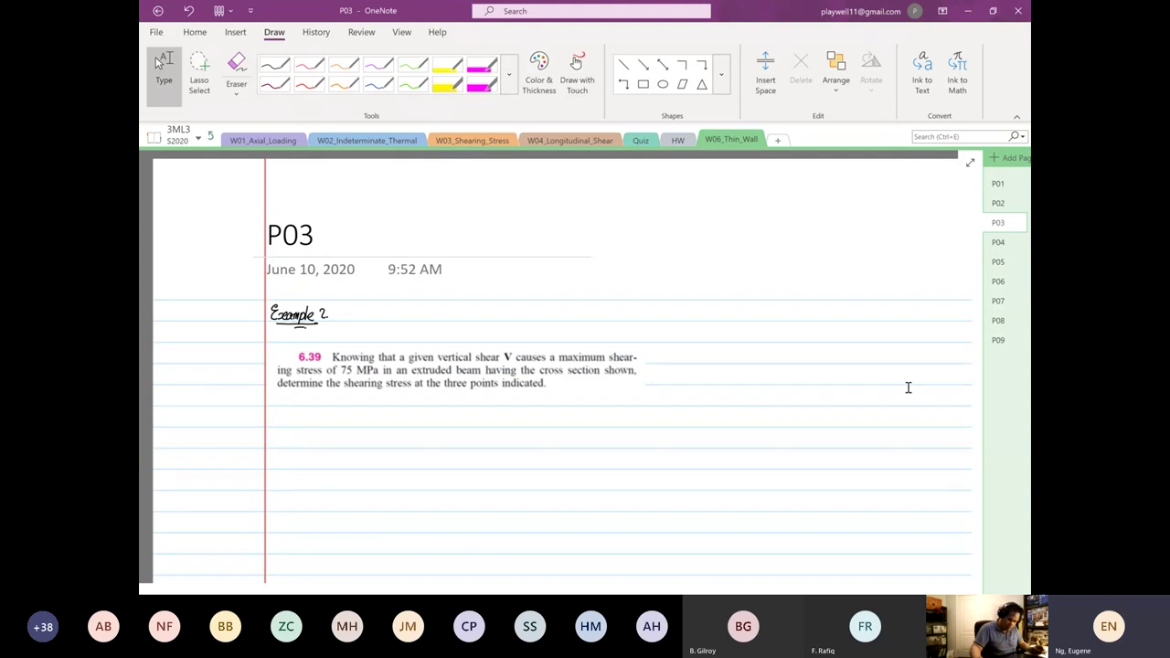
Copy Fig. P6.39 from page P09 onto page P03 and place it beside the problem 6.39 statement.
left_click(997, 340)
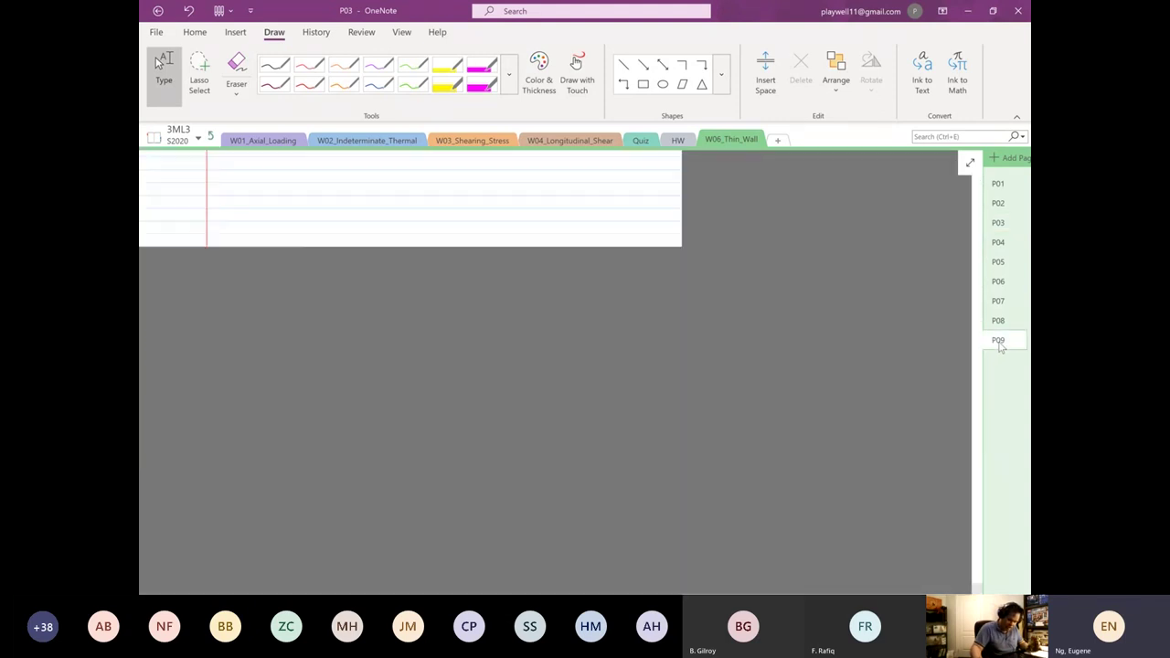
left_click(534, 393)
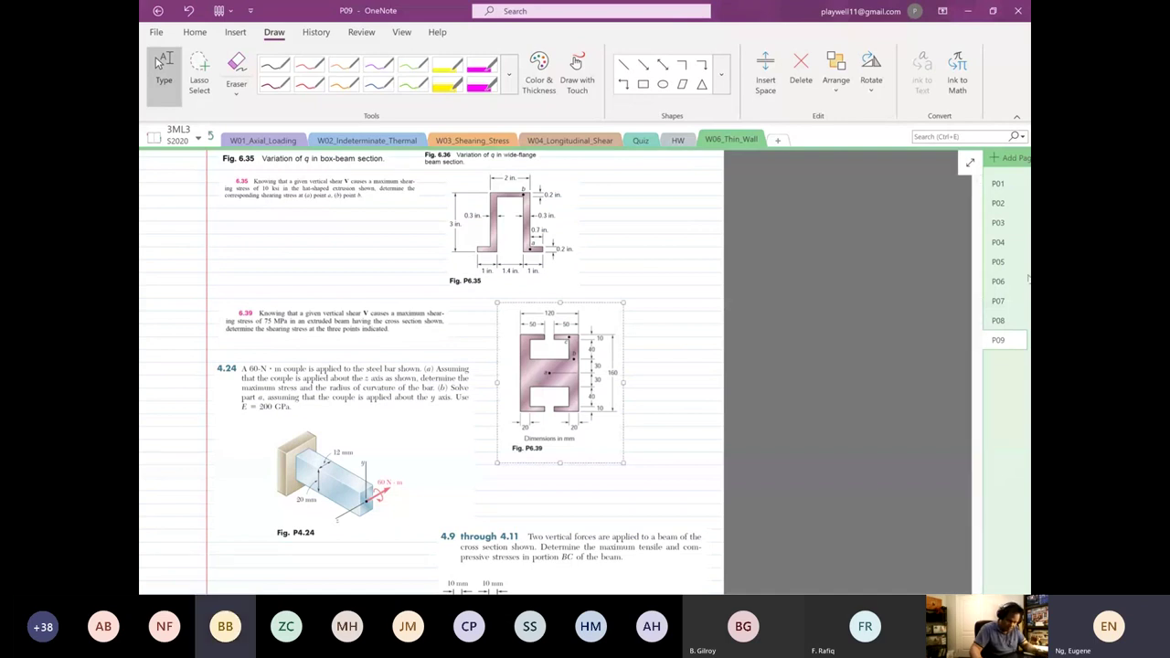
left_click(998, 226)
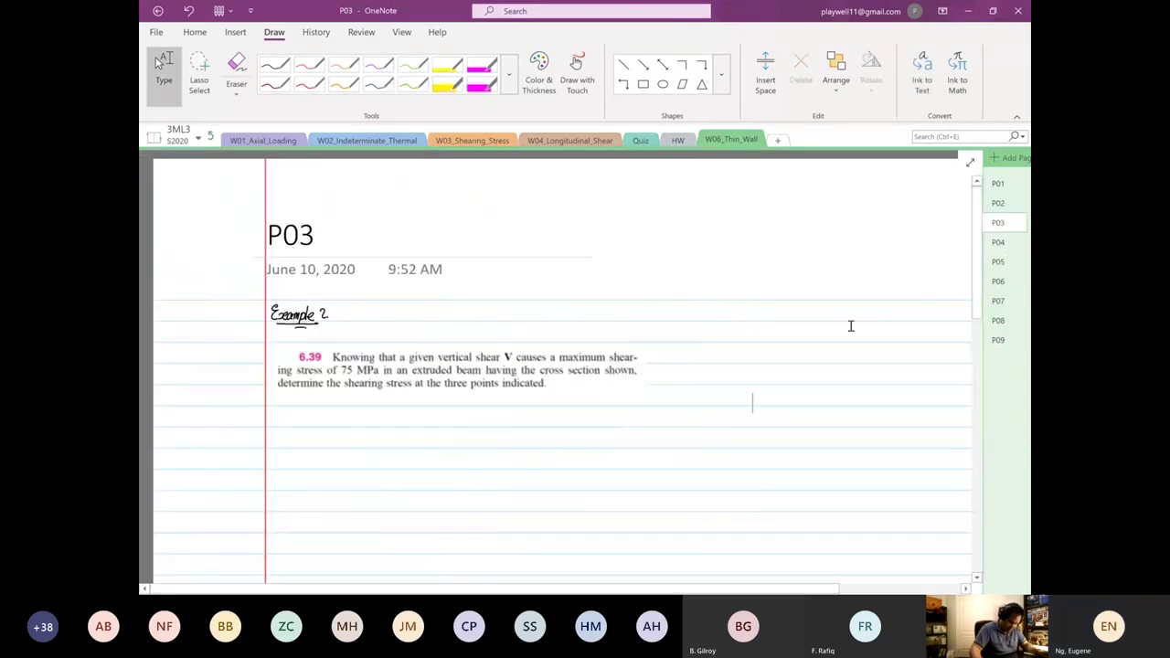
left_click(823, 356)
key("ctrl+v")
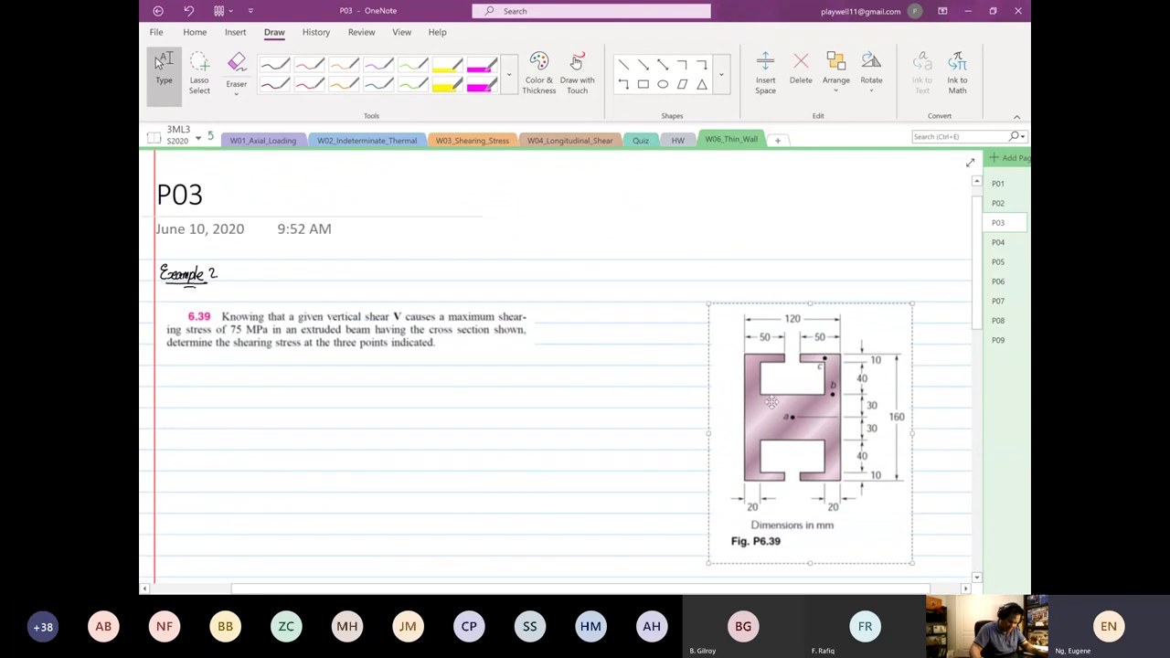
left_click_drag(731, 399, 639, 365)
left_click(880, 387)
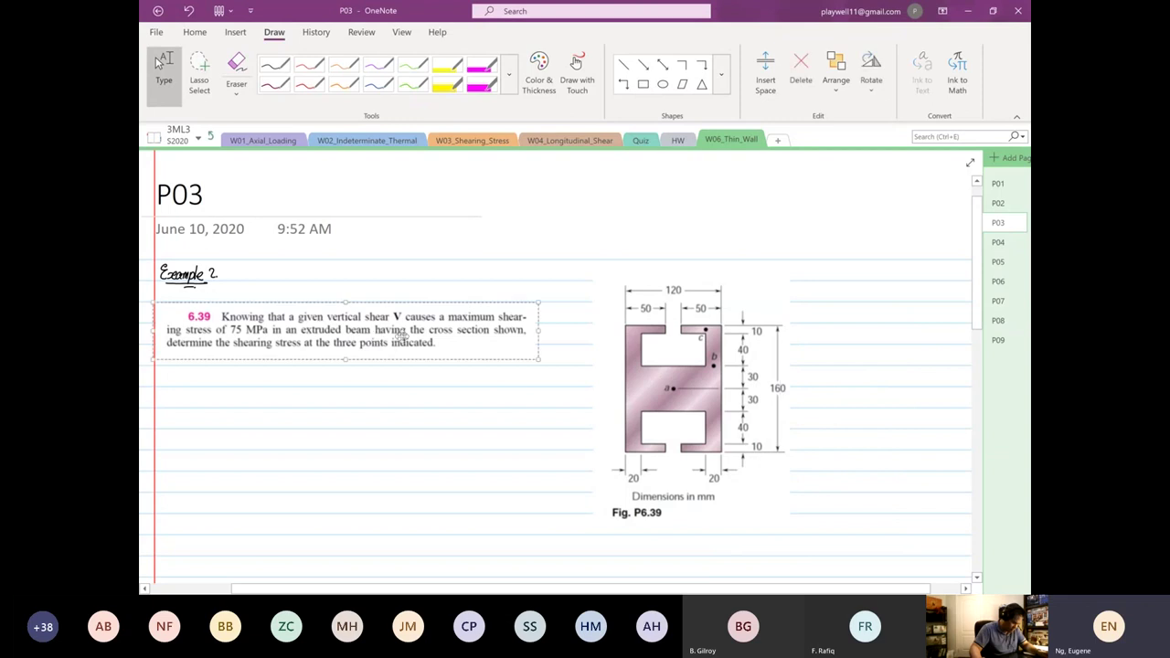
Move the problem 6.39 statement slightly up, closer to the Example 2 heading.
left_click_drag(403, 353, 404, 346)
left_click(846, 338)
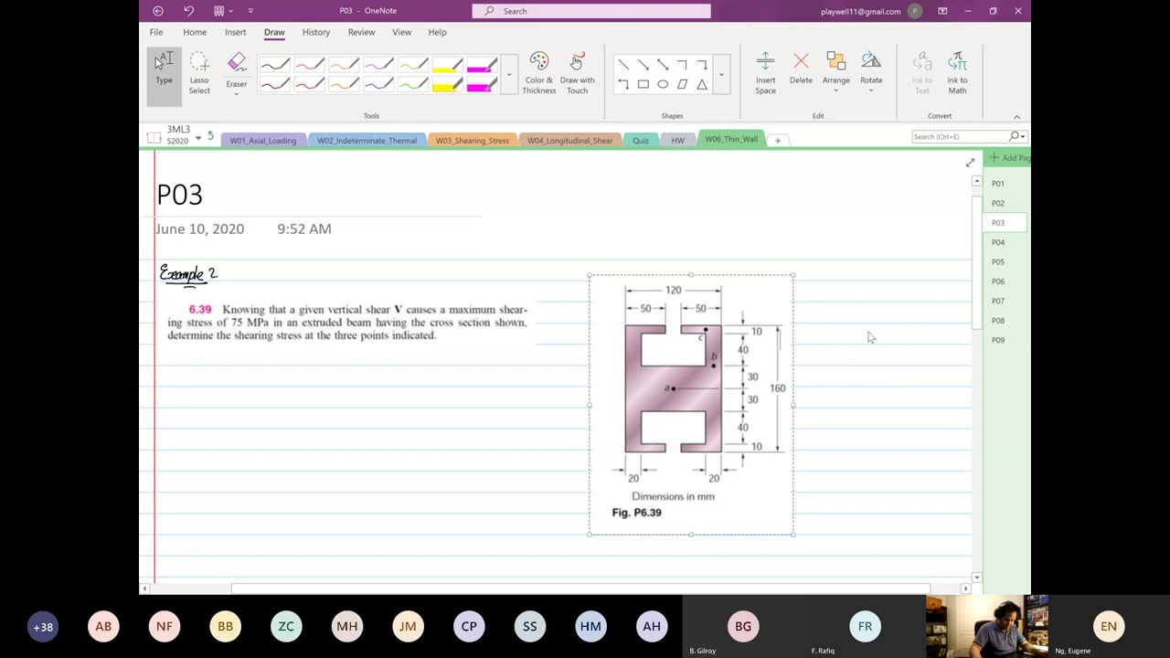
left_click(870, 337)
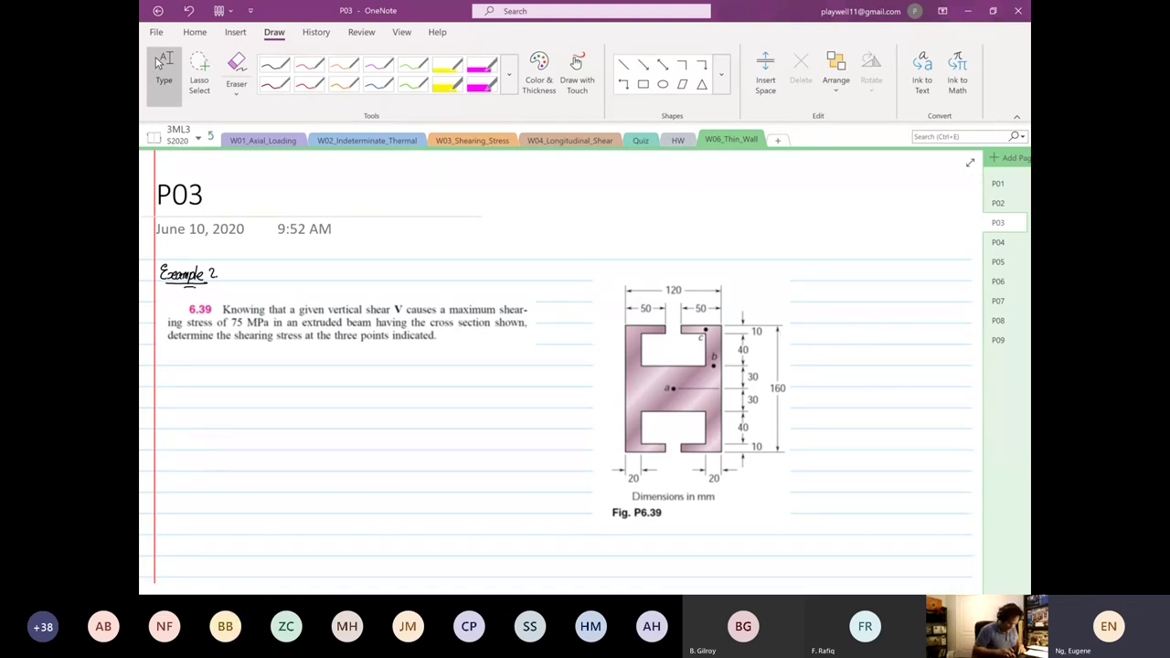
Examine the problem 6.39 statement and the dimensions and points a, b and c of the Fig. P6.39 cross section.
scroll(556, 372, "up", 3)
scroll(556, 366, "up", 1)
scroll(555, 366, "left", 1)
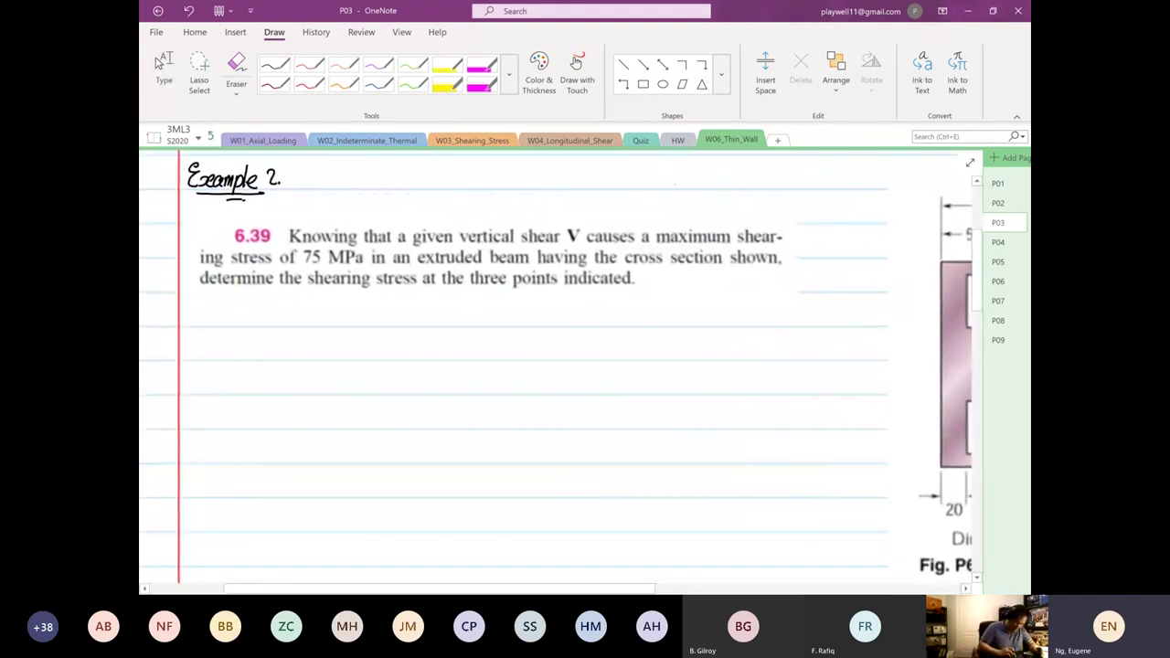
scroll(160, 61, "right", 2)
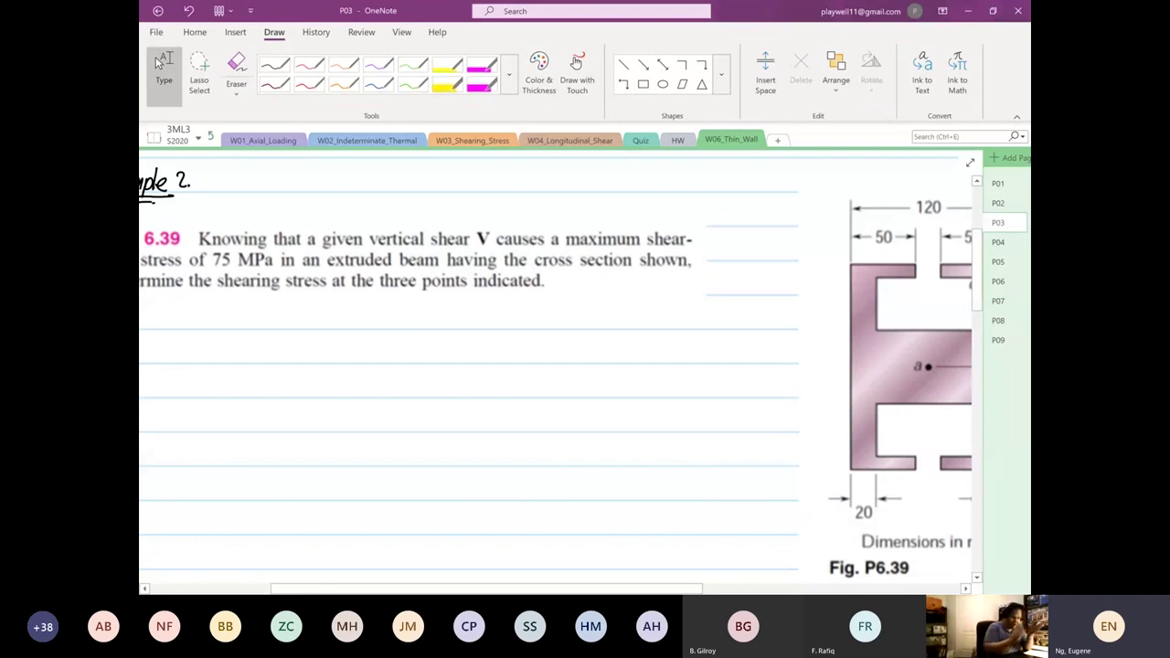
scroll(160, 61, "right", 4)
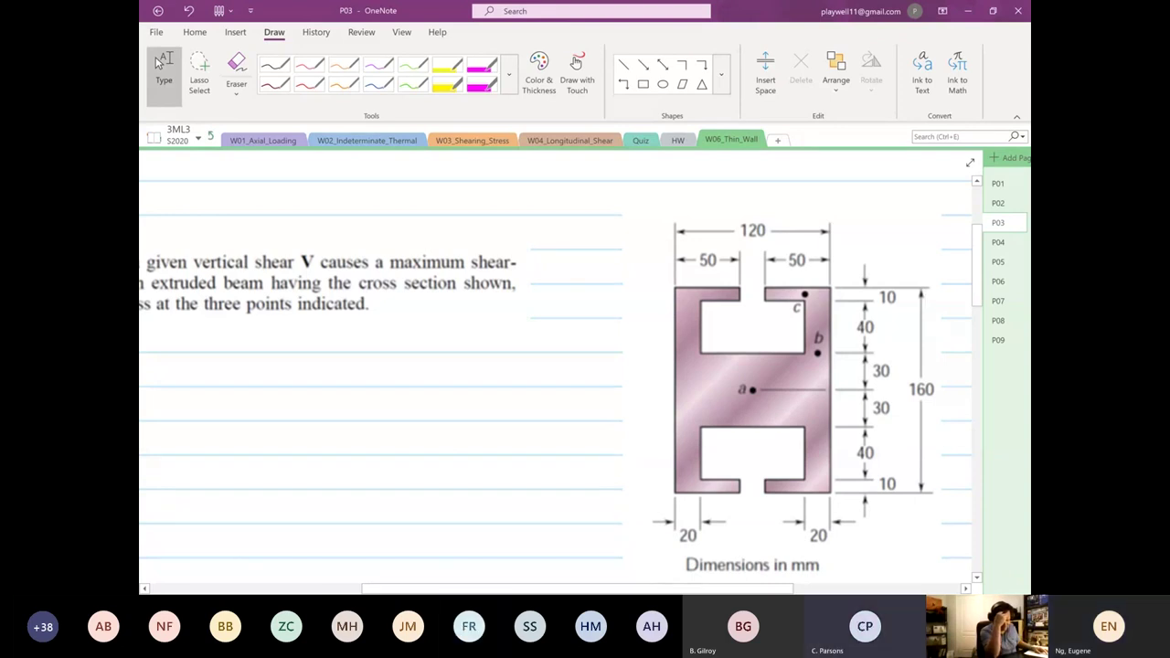
scroll(555, 366, "left", 3)
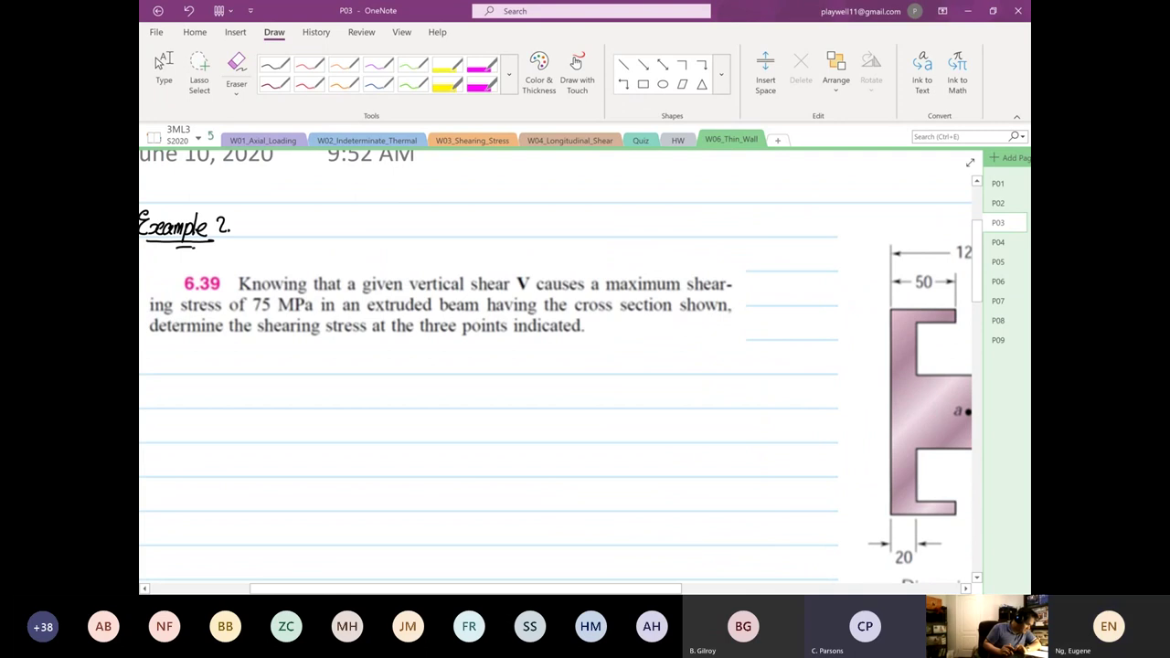
scroll(556, 384, "right", 2)
scroll(556, 384, "right", 2)
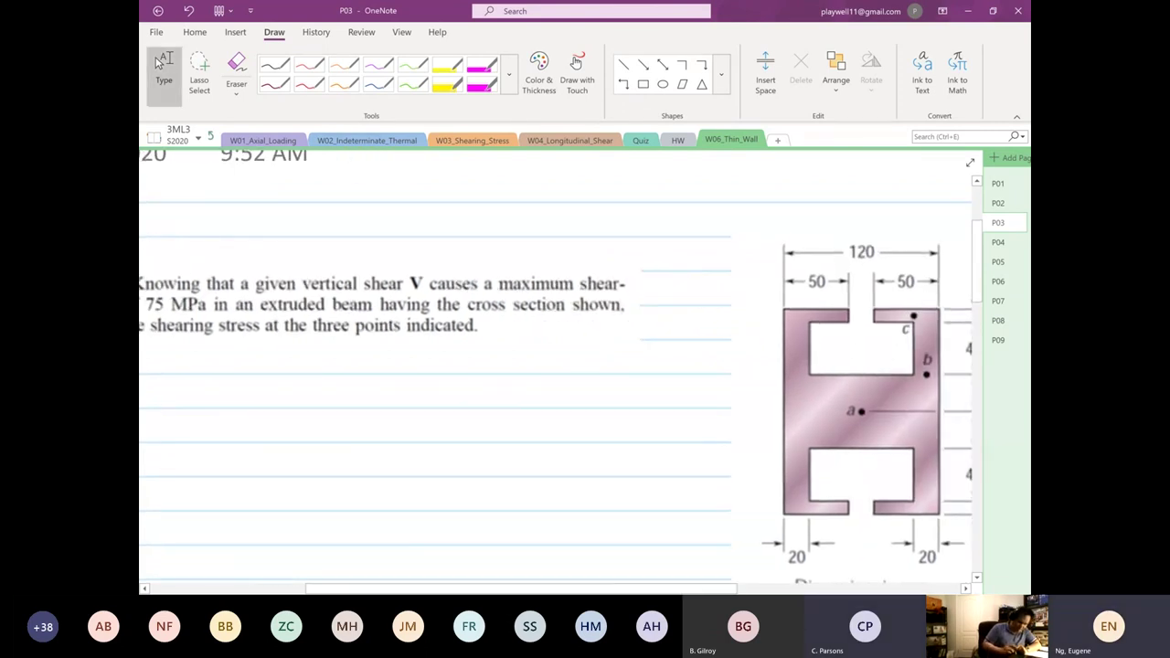
scroll(555, 384, "left", 3)
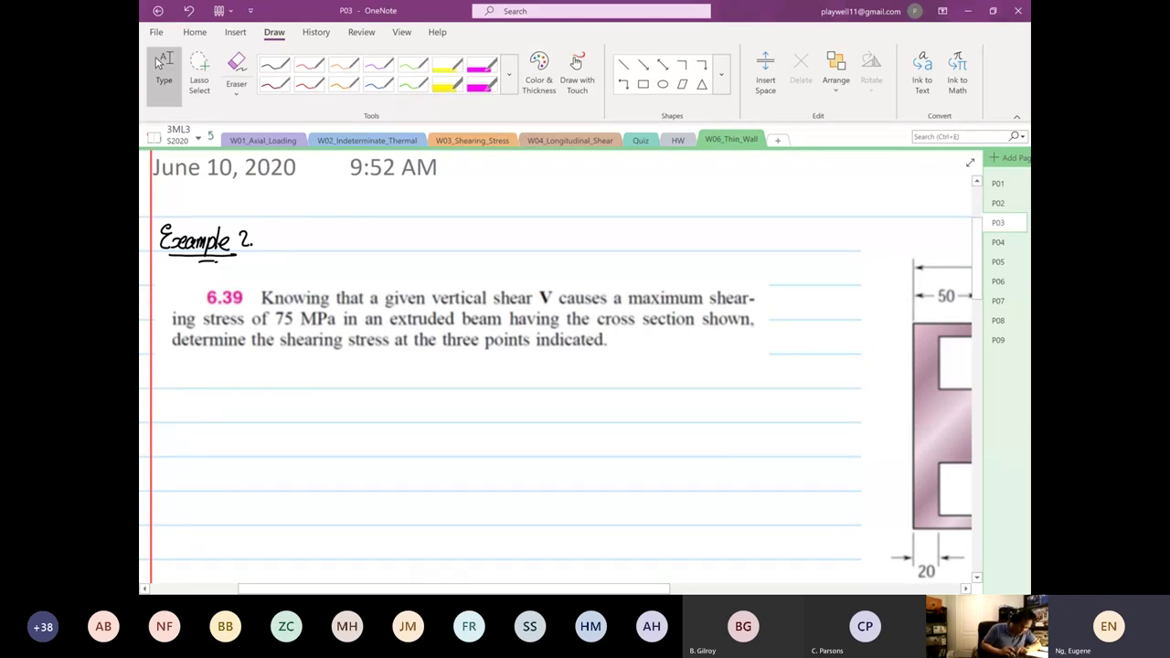
Handwrite "(Combined thick and thin wall analysis)" beside the Example 2 heading.
scroll(555, 384, "up", 1)
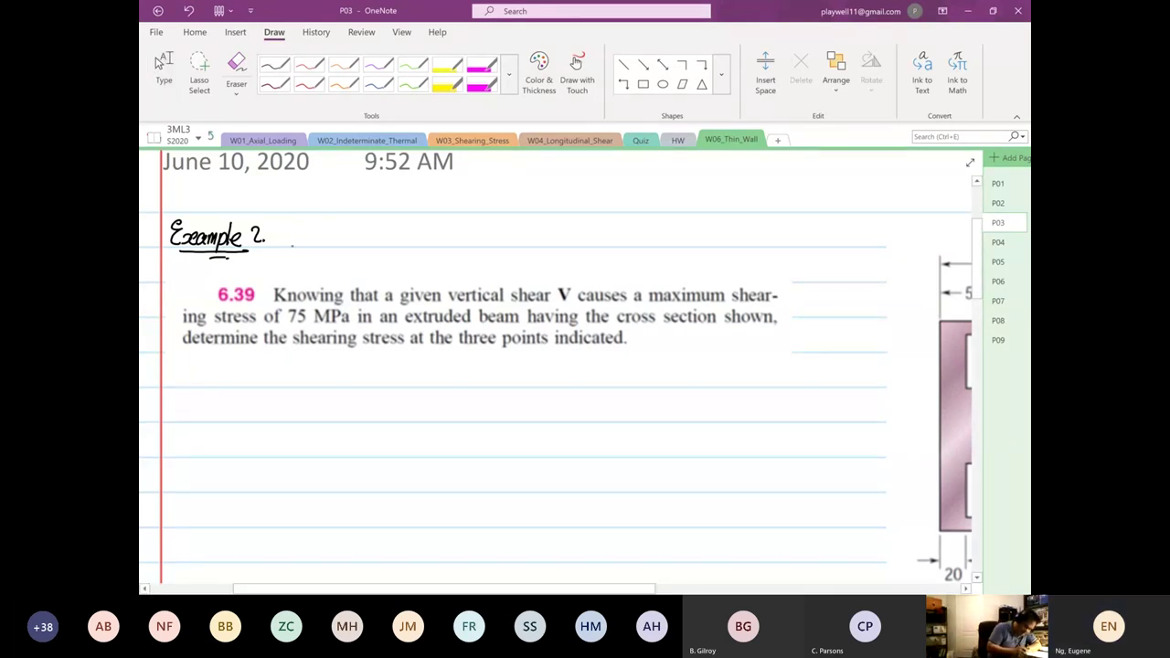
mouse_move(293, 219)
left_mouse_down()
mouse_move(291, 245)
mouse_move(363, 244)
left_mouse_up()
mouse_move(365, 237)
left_mouse_down()
mouse_move(383, 221)
mouse_move(404, 243)
mouse_move(464, 243)
left_mouse_up()
left_click_drag(466, 234, 506, 243)
left_click_drag(499, 234, 520, 243)
left_click_drag(524, 234, 569, 243)
left_click_drag(575, 222, 573, 243)
mouse_move(582, 222)
left_mouse_down()
mouse_move(581, 243)
mouse_move(623, 244)
left_mouse_up()
mouse_move(629, 221)
left_mouse_down()
mouse_move(634, 260)
mouse_move(647, 245)
left_mouse_up()
left_click_drag(654, 236, 659, 248)
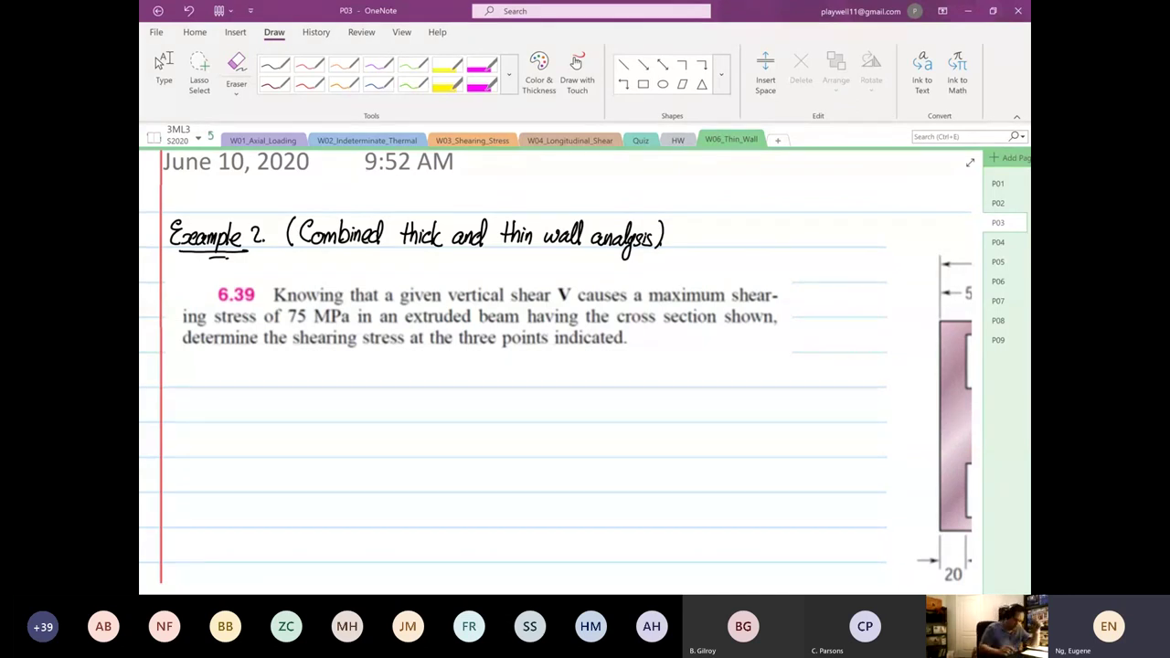
Draw a red downward arrow above the centre of the Fig. P6.39 cross section and label it V in black ink.
scroll(560, 372, "right", 2)
scroll(561, 373, "right", 4)
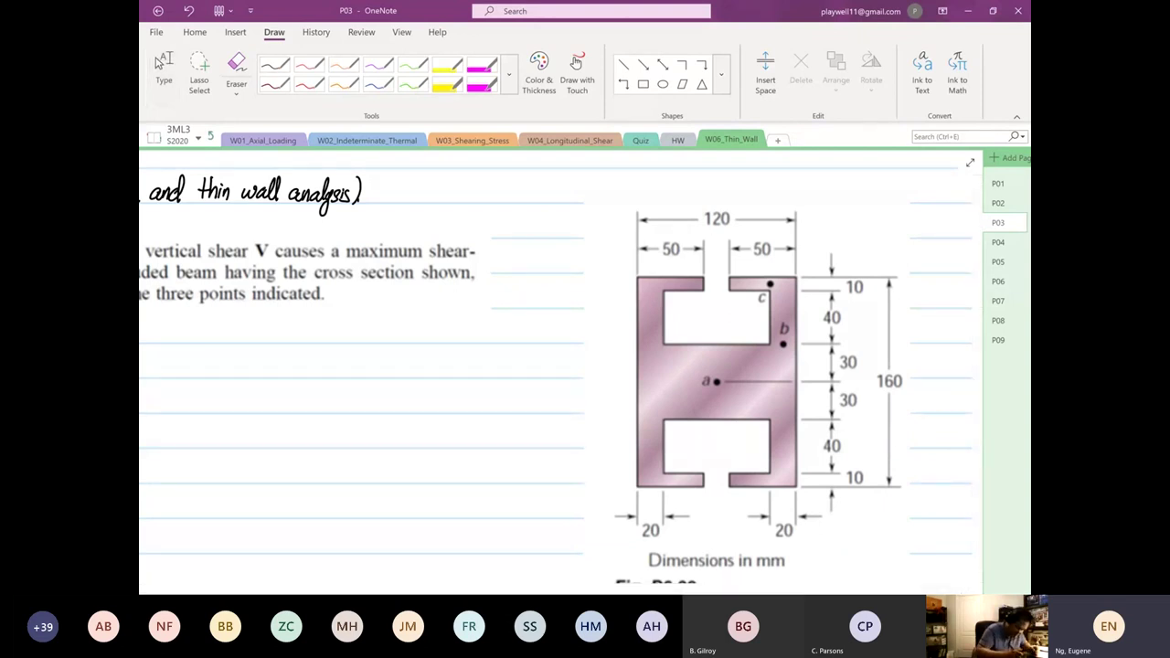
left_click(378, 84)
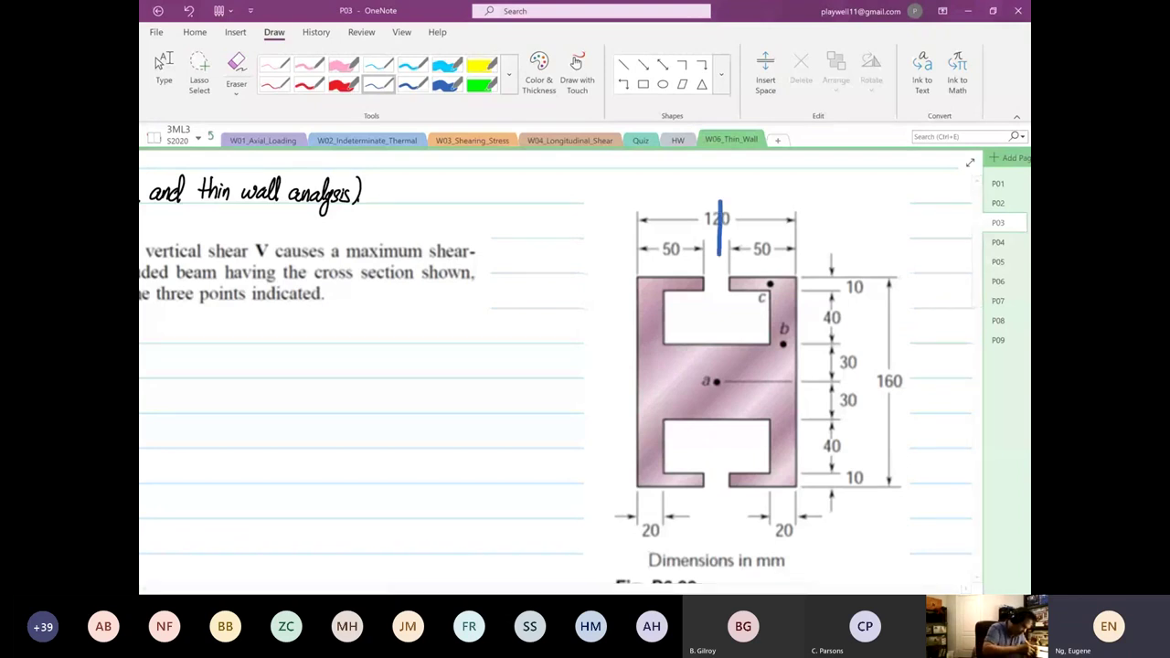
left_click(509, 74)
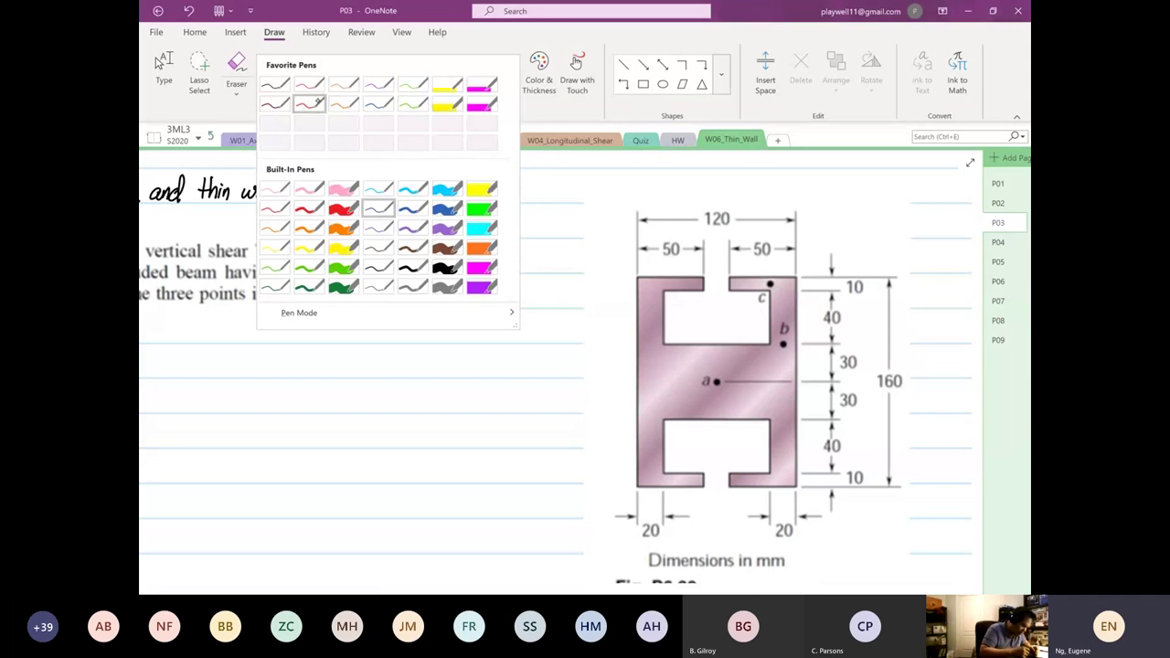
left_click(309, 103)
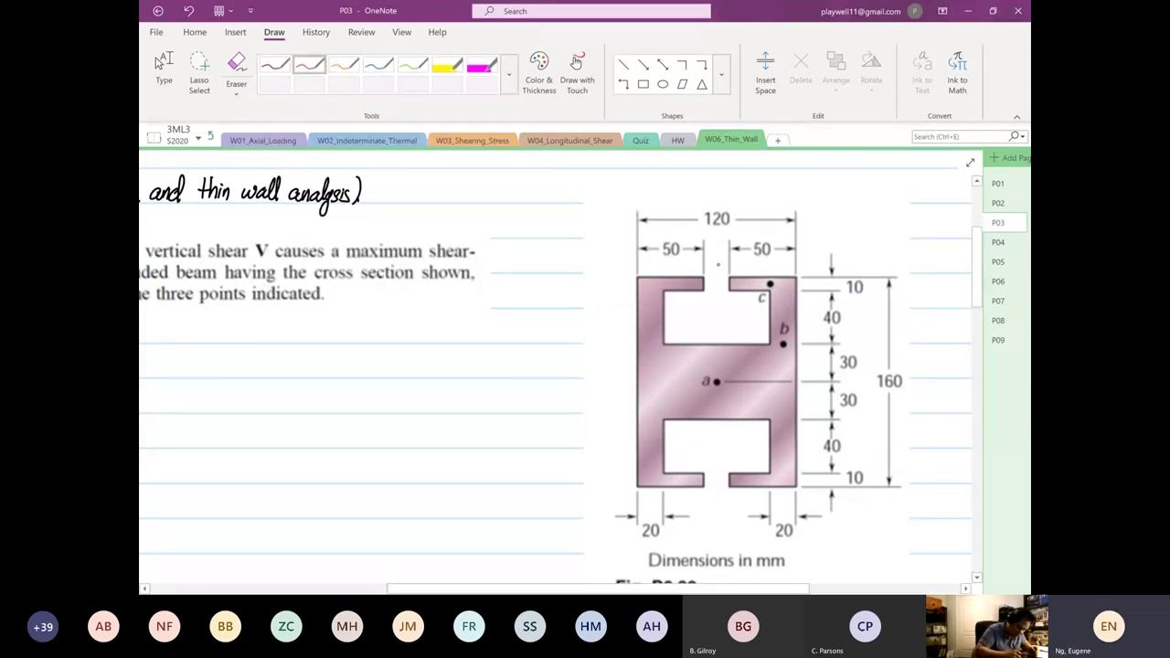
left_click_drag(719, 196, 720, 269)
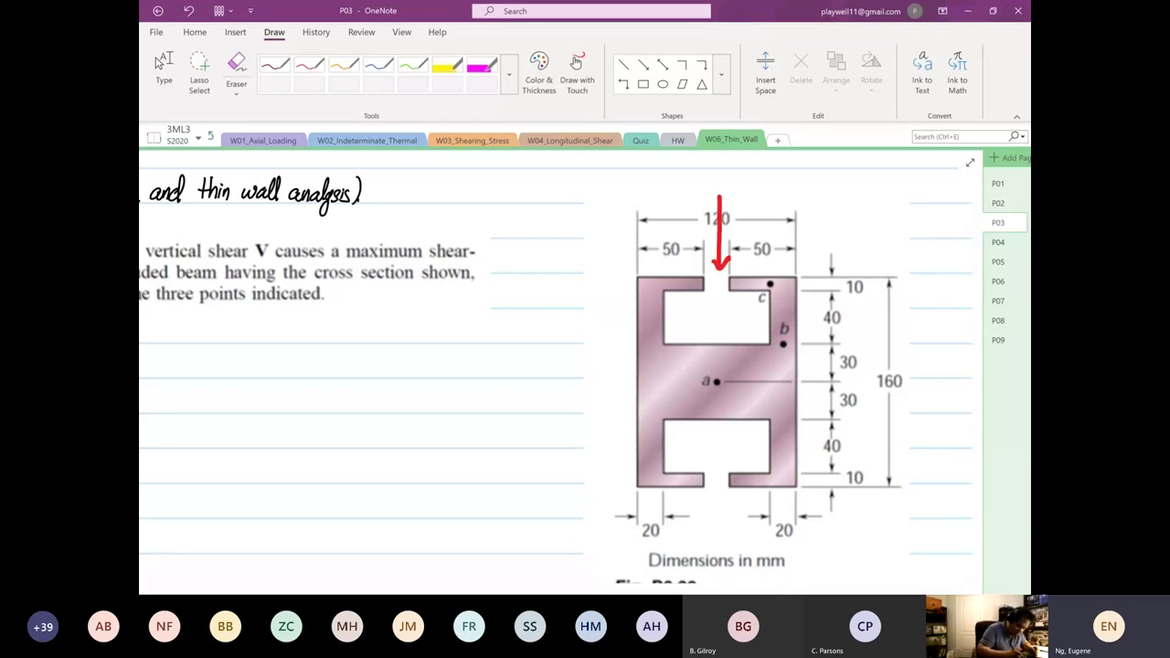
left_click_drag(729, 195, 747, 194)
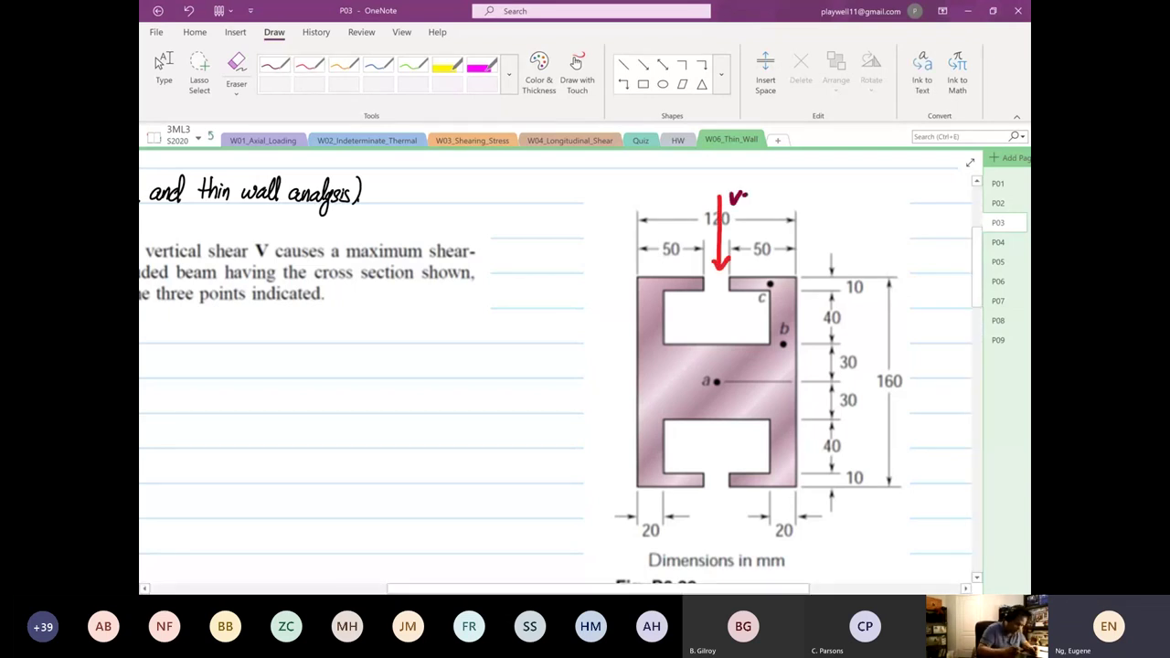
left_click(509, 75)
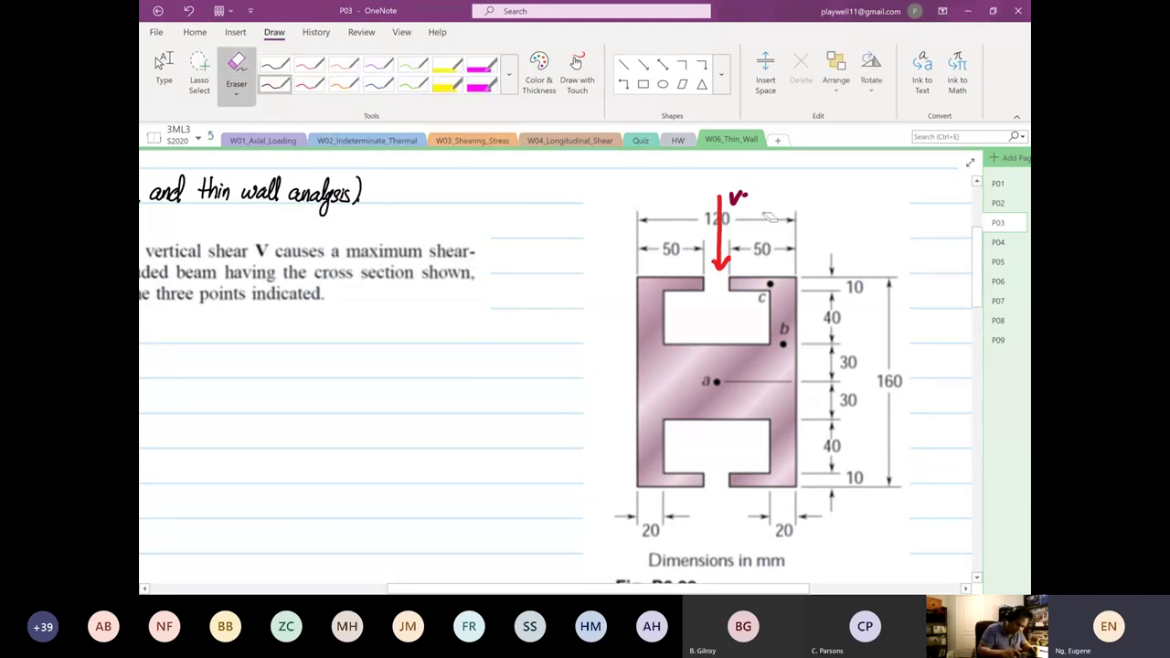
left_click_drag(765, 212, 740, 193)
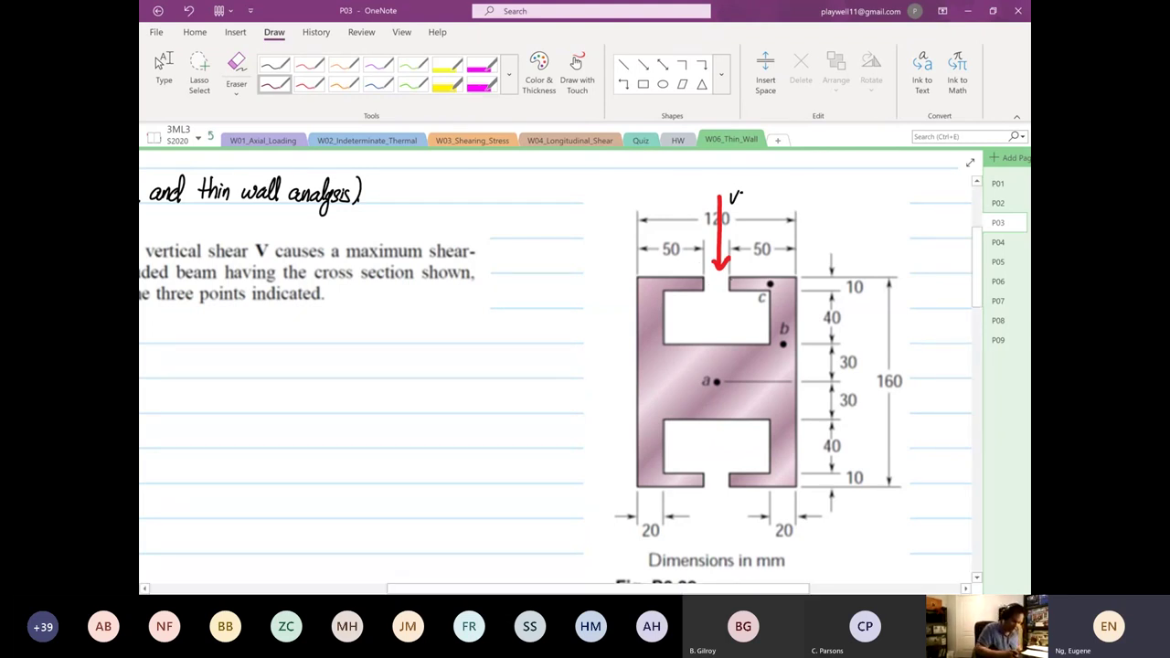
left_click_drag(694, 260, 748, 258)
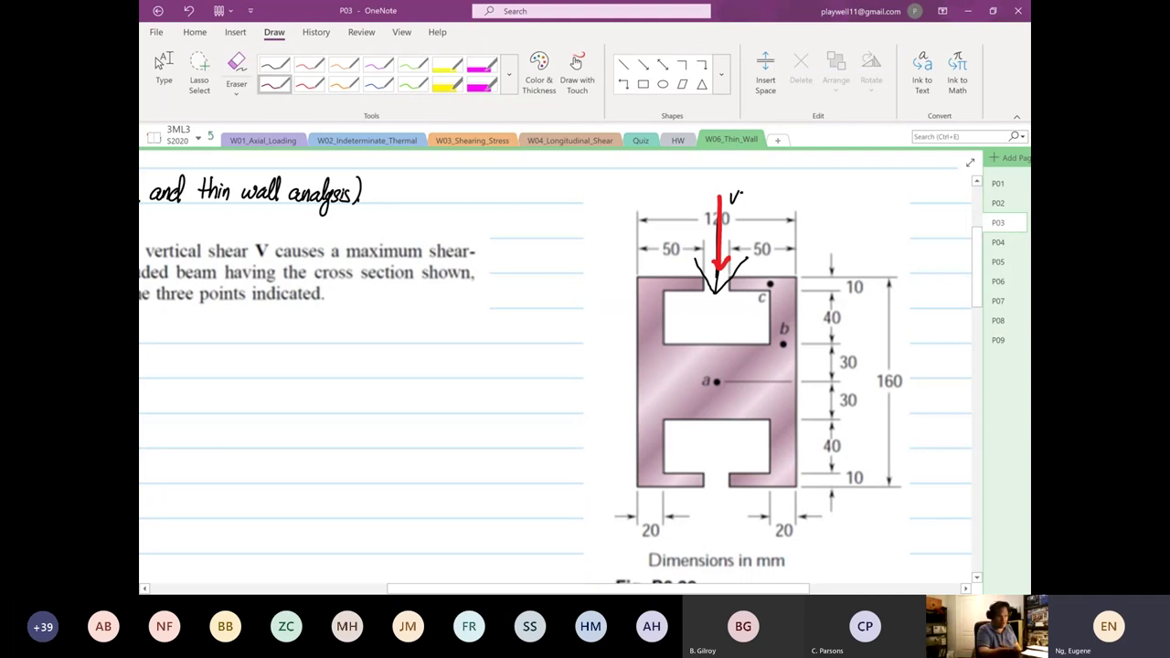
left_click_drag(731, 324, 733, 276)
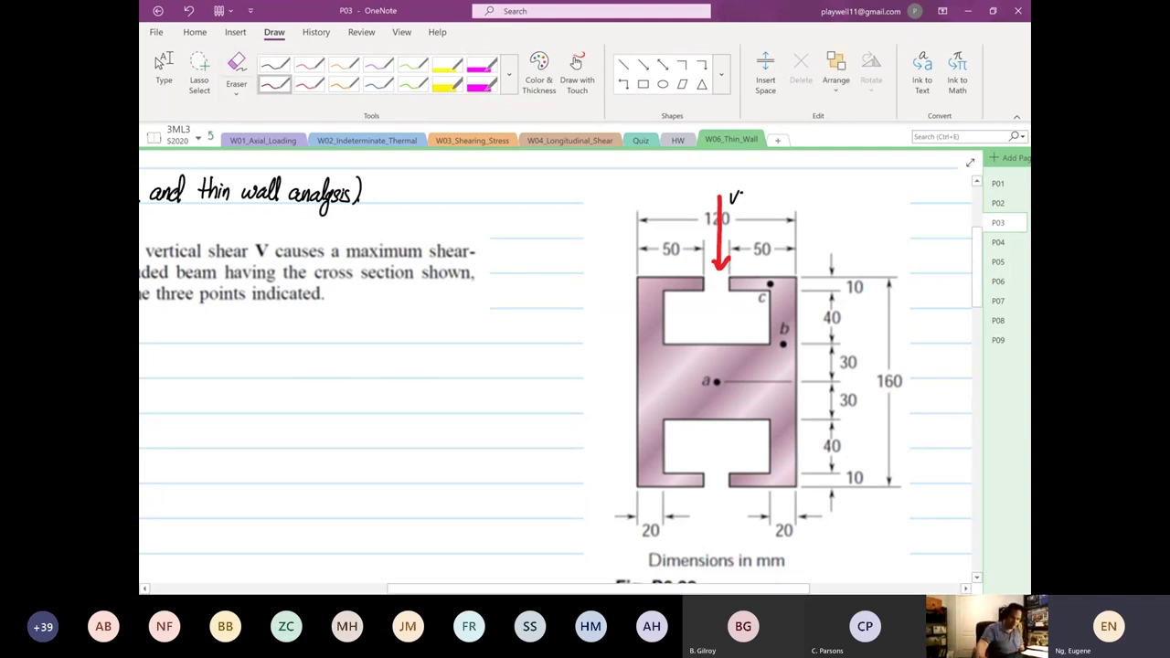
key("Escape")
Handwrite τmax = 75×10^6 in black beneath the problem 6.39 statement.
scroll(822, 300, "left", 5)
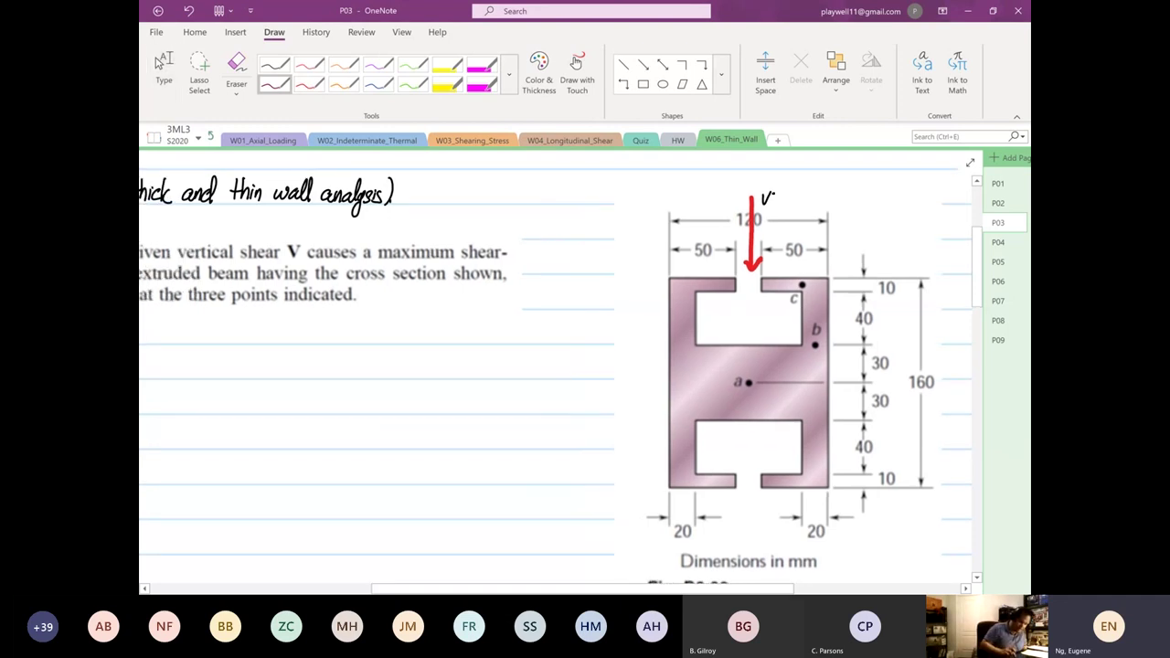
scroll(555, 366, "left", 2)
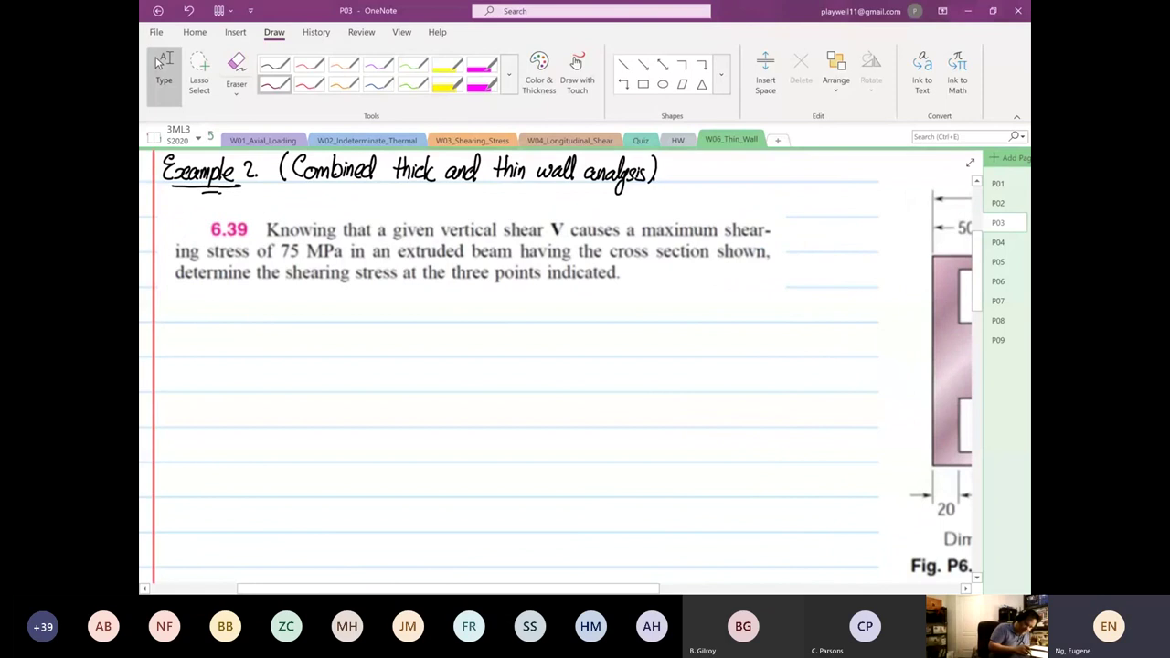
left_click(274, 64)
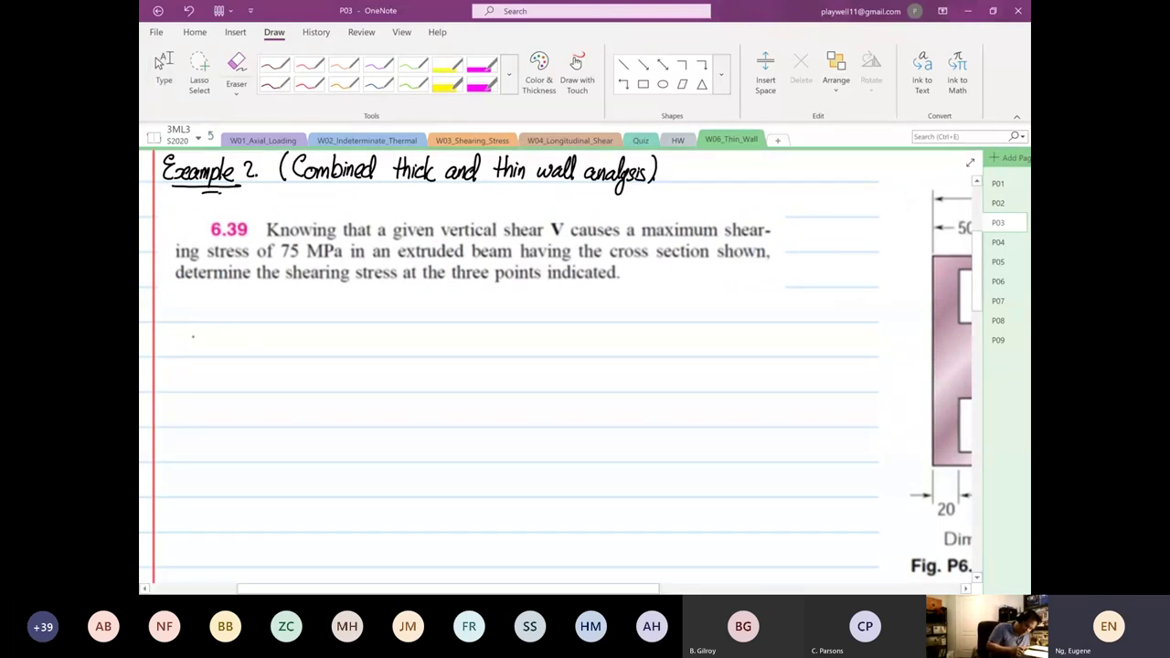
left_click_drag(191, 335, 208, 332)
mouse_move(200, 333)
left_mouse_down()
mouse_move(199, 355)
mouse_move(233, 352)
left_mouse_up()
left_click_drag(236, 345, 265, 340)
left_click_drag(257, 346, 265, 347)
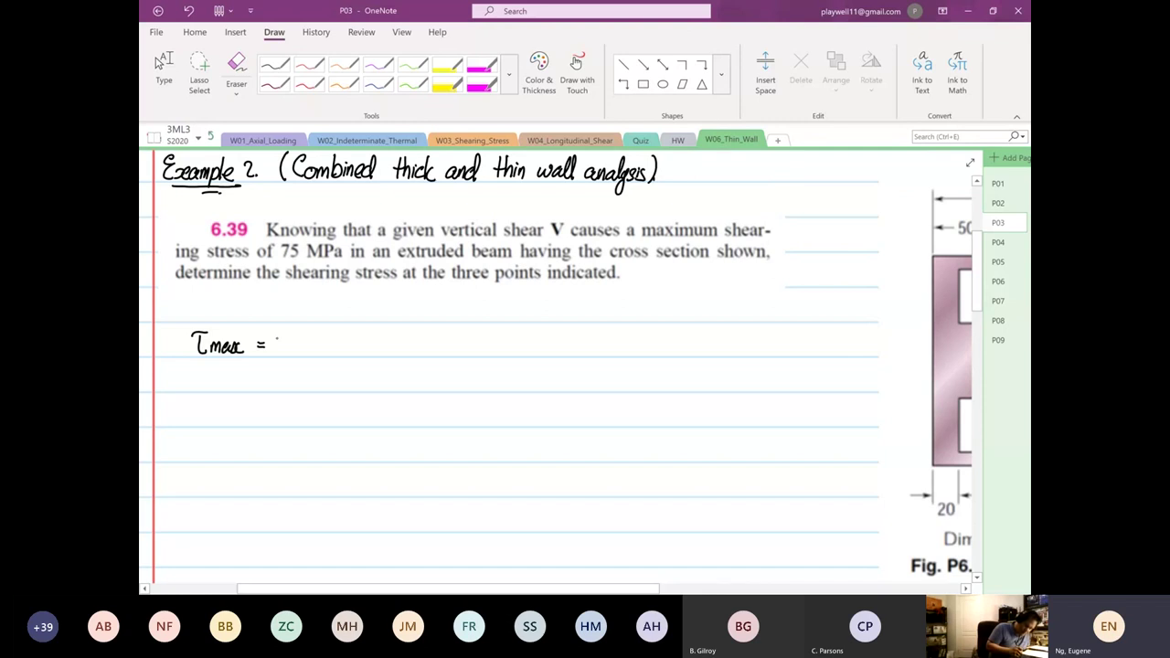
left_click_drag(274, 337, 291, 350)
mouse_move(296, 340)
left_mouse_down()
mouse_move(316, 353)
mouse_move(336, 345)
left_mouse_up()
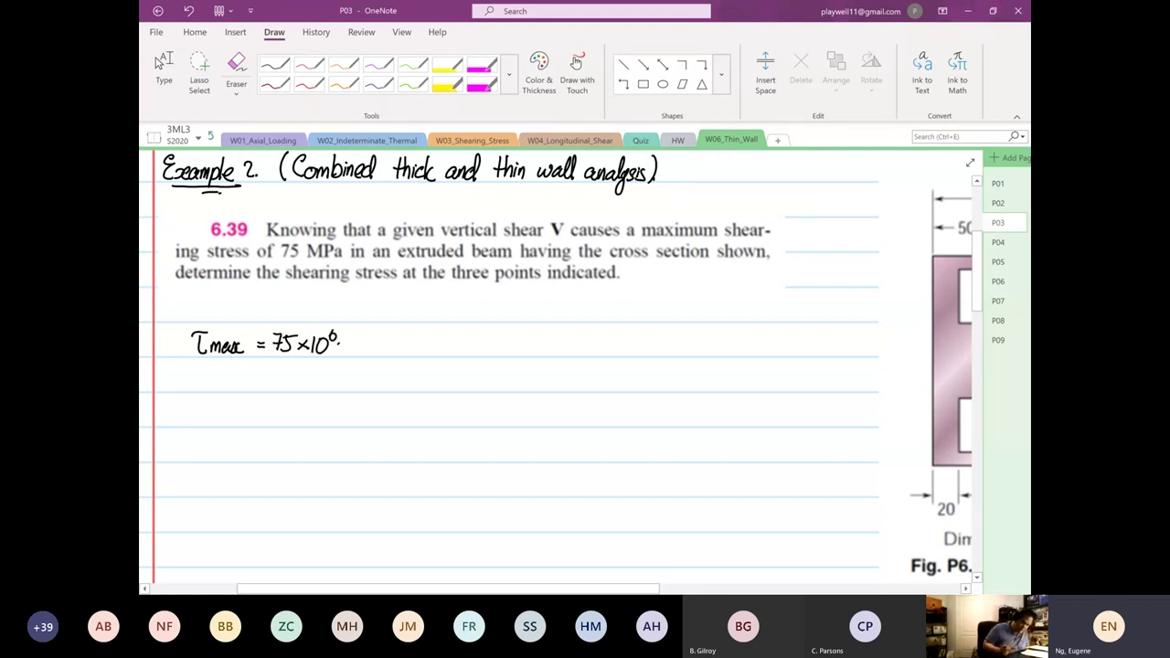
left_click(338, 340)
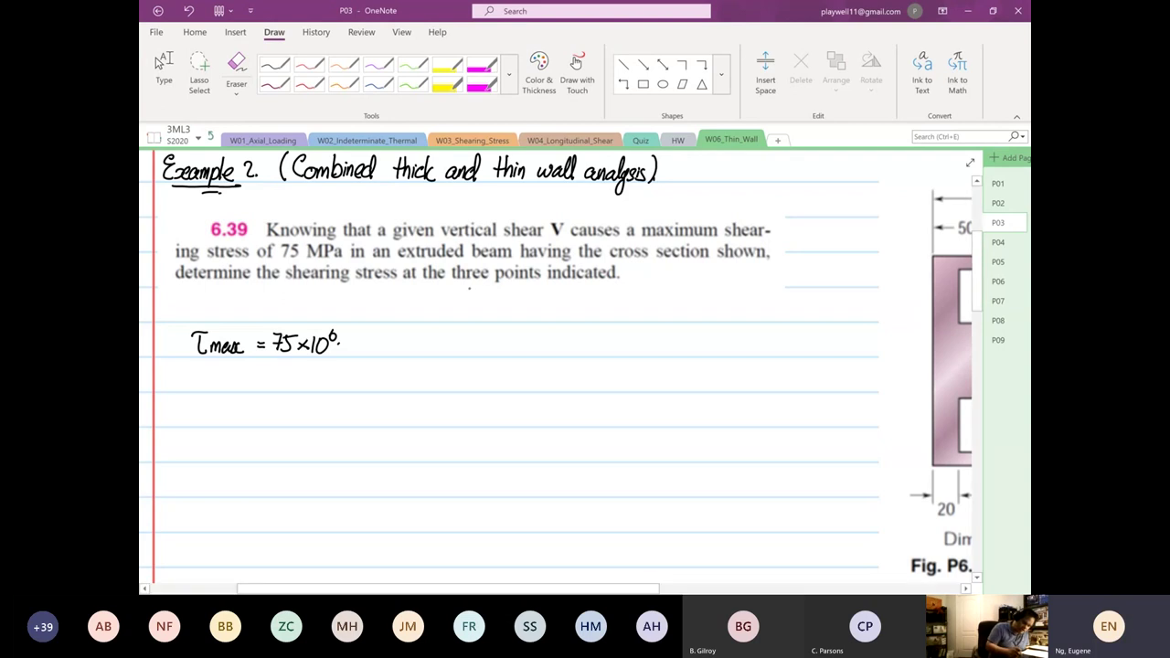
Underline "three points" in the problem statement and write "τa, τb and τc" with circled subscripts beneath the τmax line.
left_click_drag(462, 289, 533, 289)
scroll(555, 366, "right", 3)
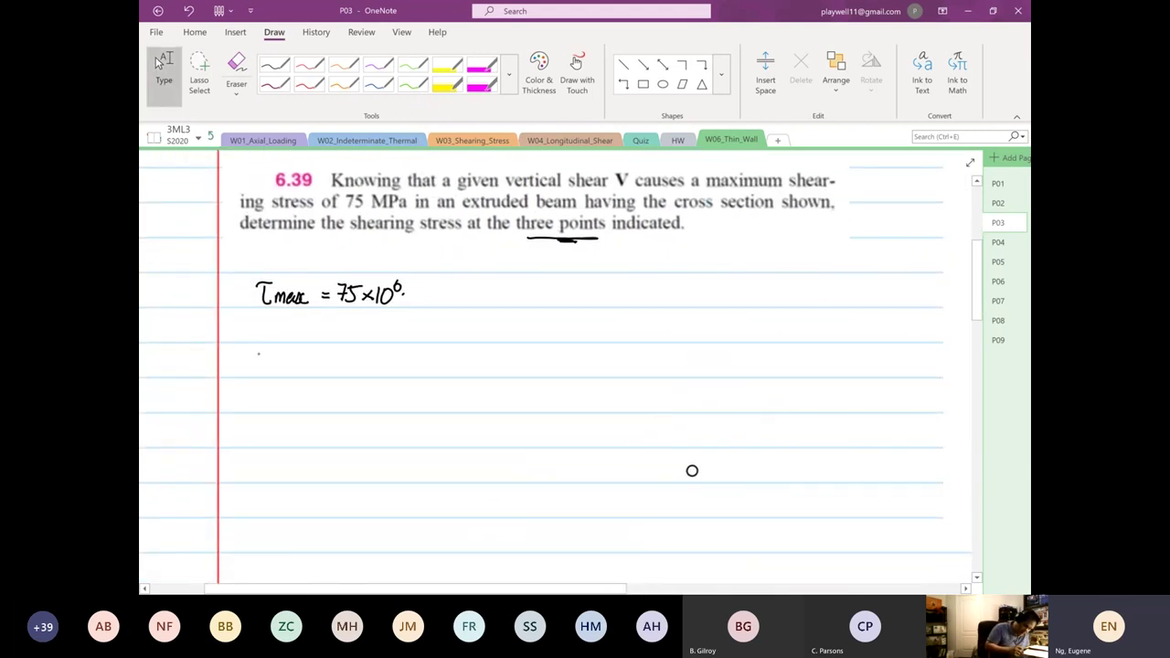
mouse_move(256, 353)
left_mouse_down()
mouse_move(276, 349)
mouse_move(271, 372)
mouse_move(332, 362)
mouse_move(359, 371)
mouse_move(369, 355)
mouse_move(393, 352)
left_mouse_up()
mouse_move(385, 355)
left_mouse_down()
mouse_move(383, 375)
mouse_move(405, 360)
left_mouse_up()
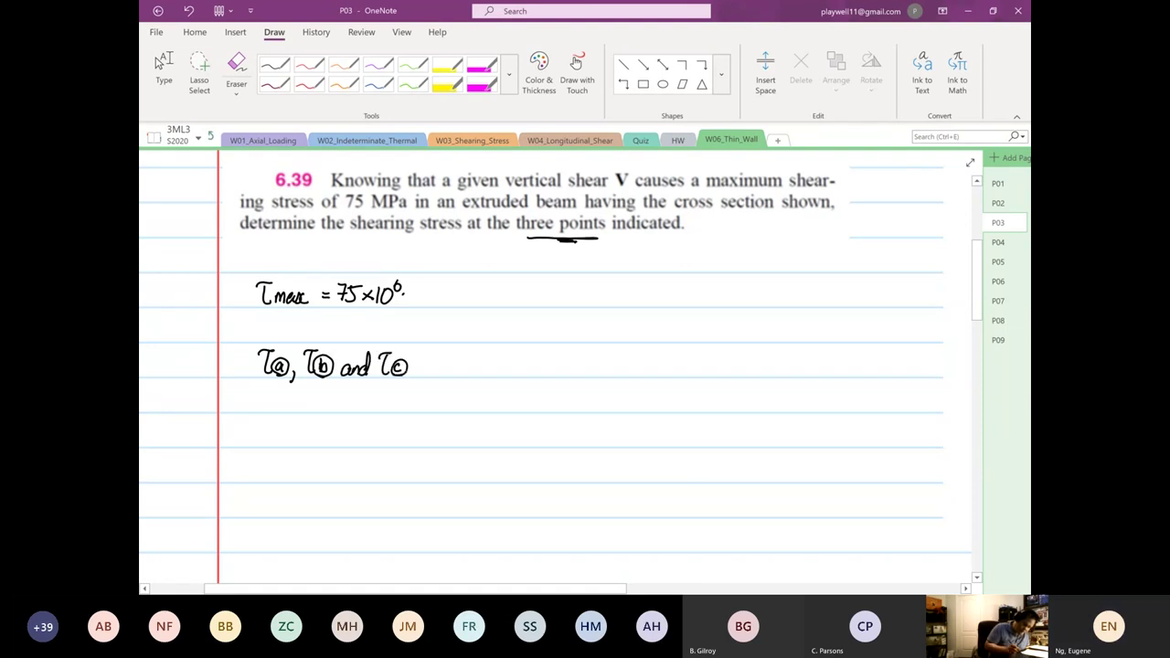
Copy the Fig. P6.39 picture and paste the duplicate beneath the "τa, τb and τc" line on the same page.
left_click(159, 63)
scroll(559, 365, "right", 10)
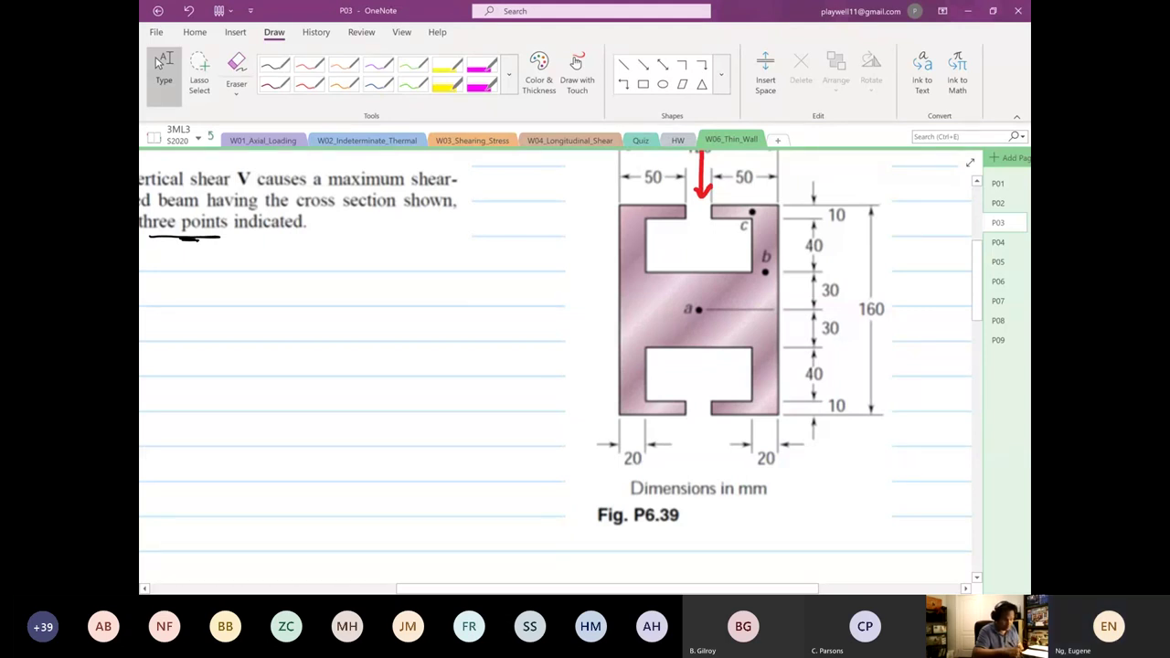
scroll(557, 370, "up", 1)
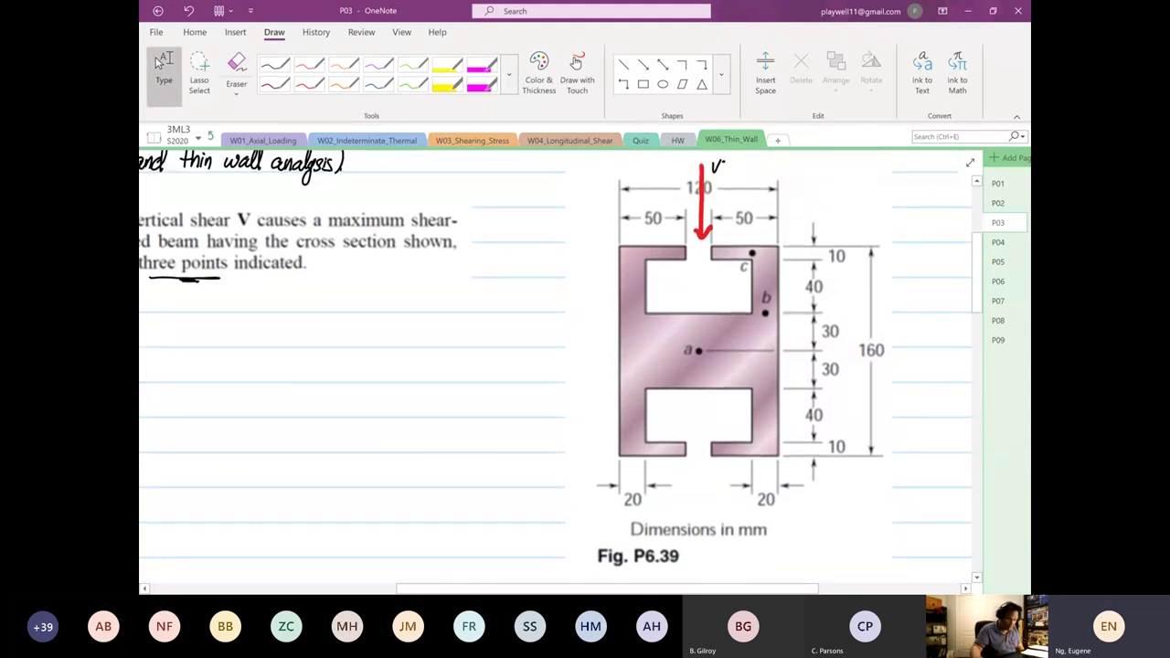
left_click(651, 335)
right_click(710, 352)
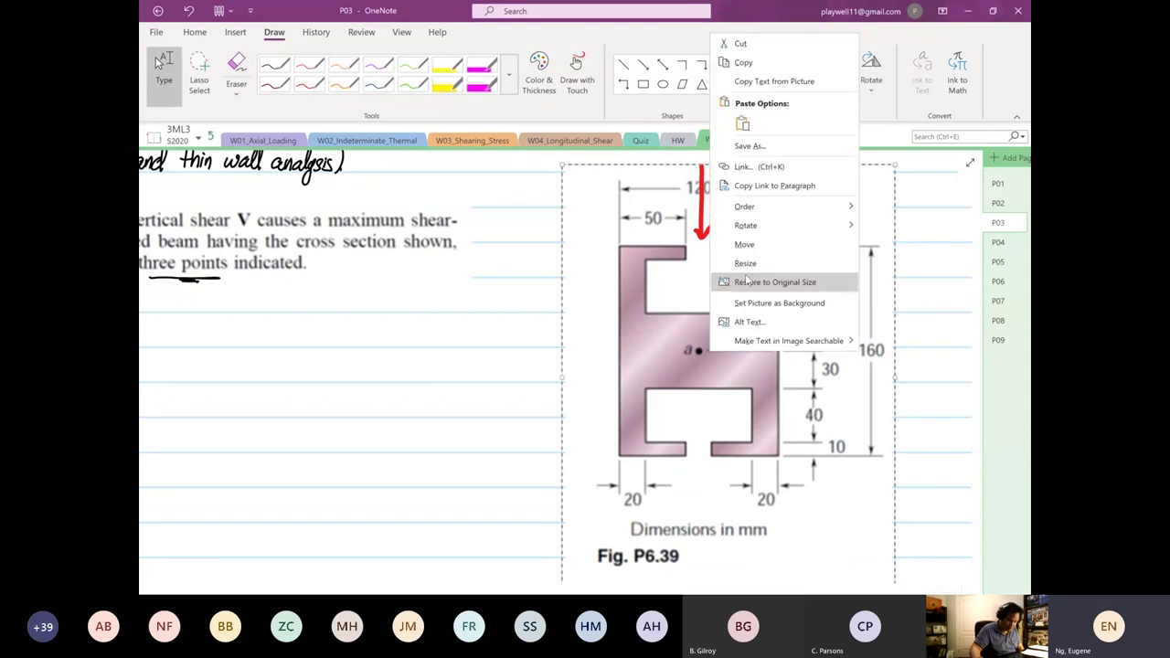
left_click(749, 64)
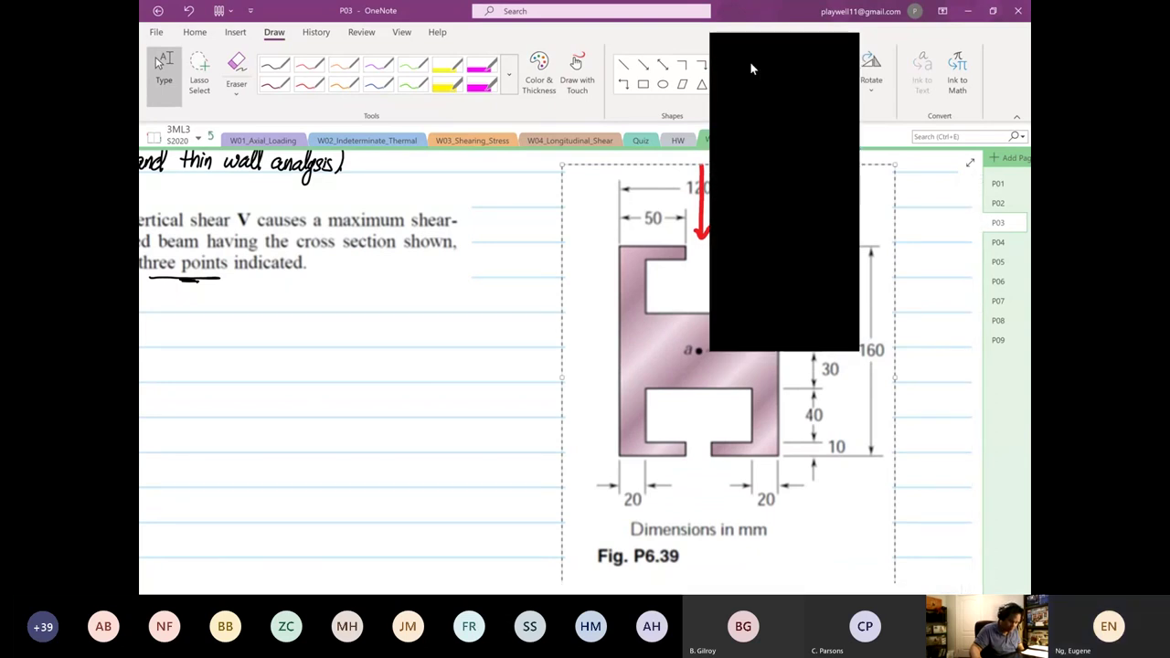
scroll(555, 365, "down", 3)
scroll(554, 365, "left", 5)
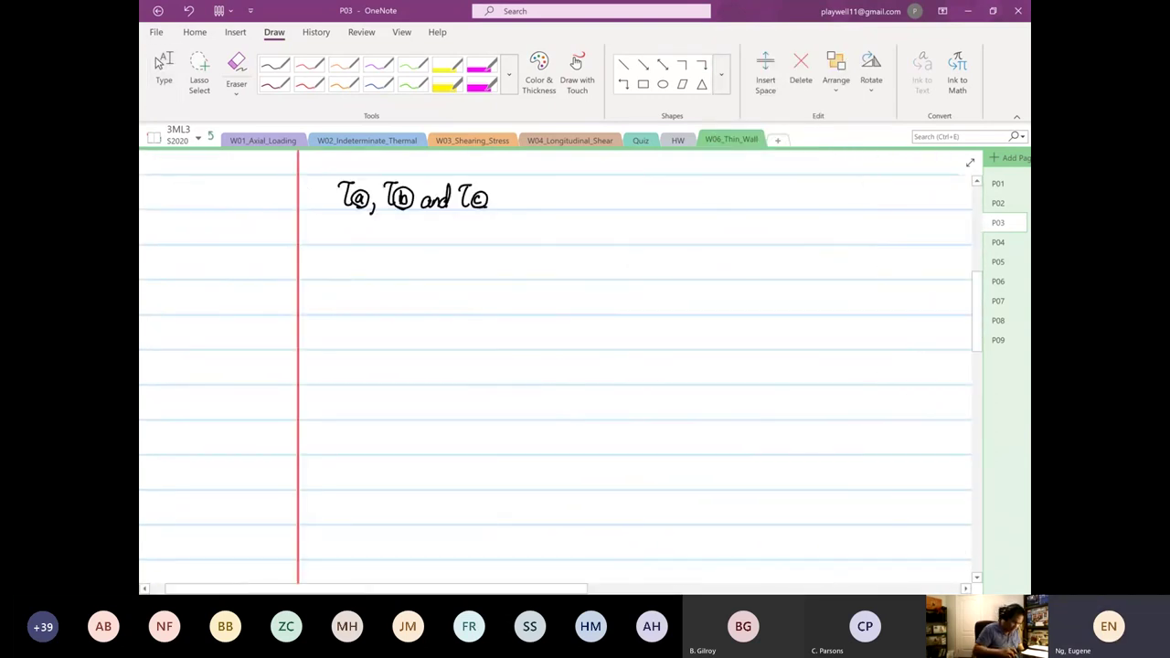
scroll(555, 365, "right", 1)
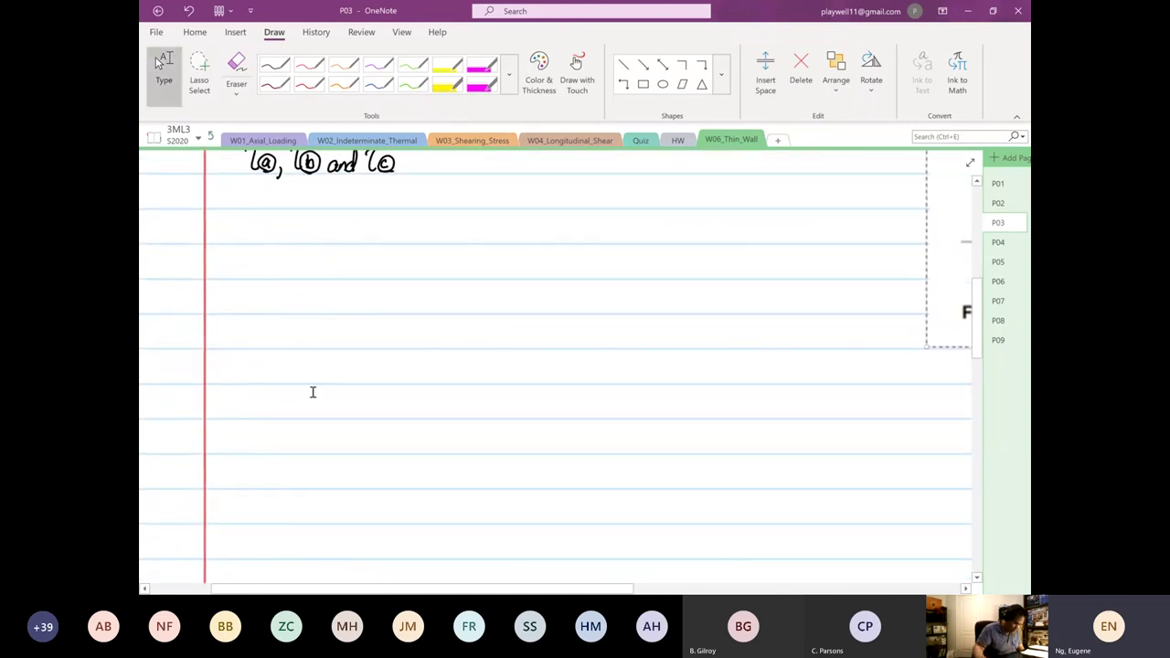
right_click(319, 328)
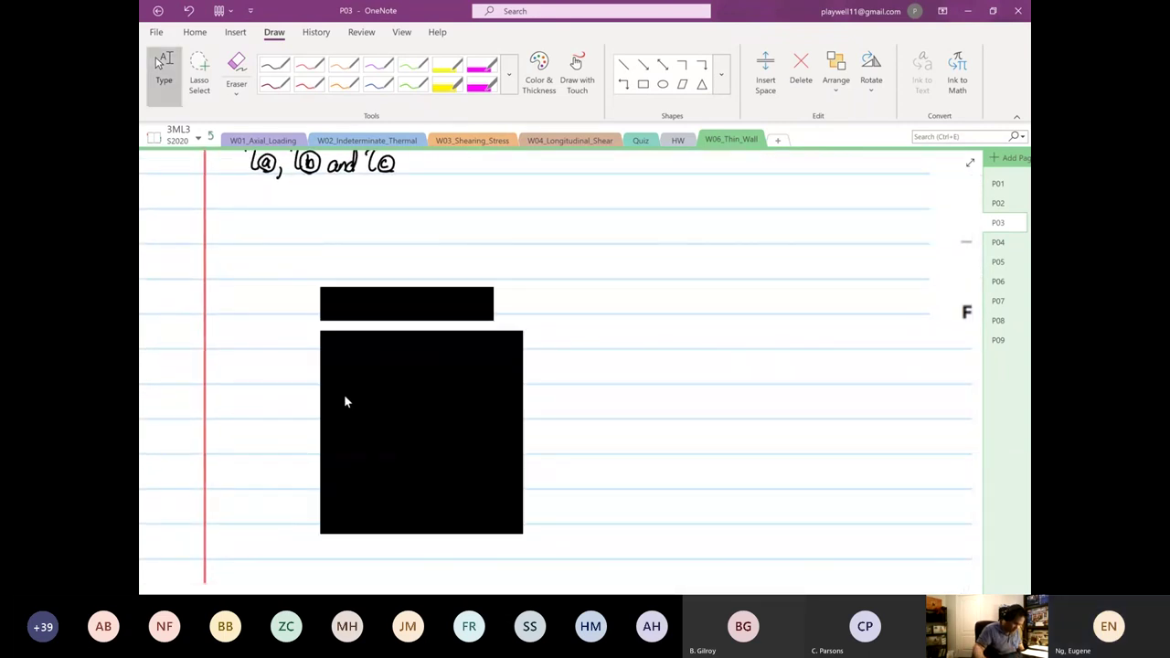
left_click(344, 400)
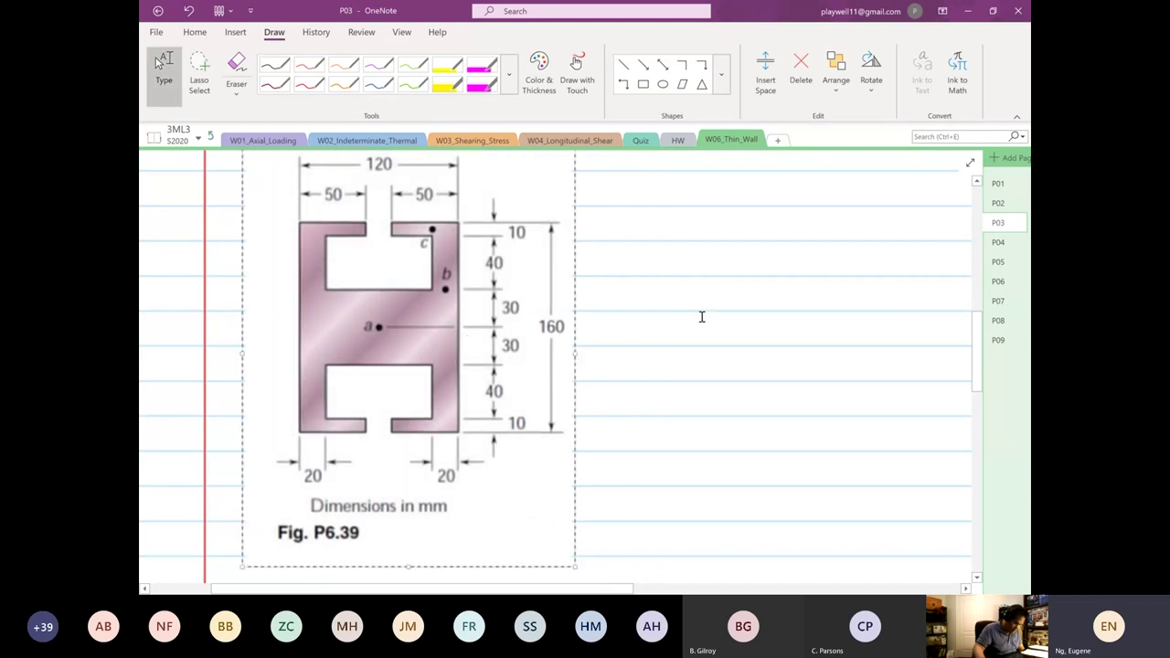
left_click(702, 317)
scroll(562, 367, "up", 1)
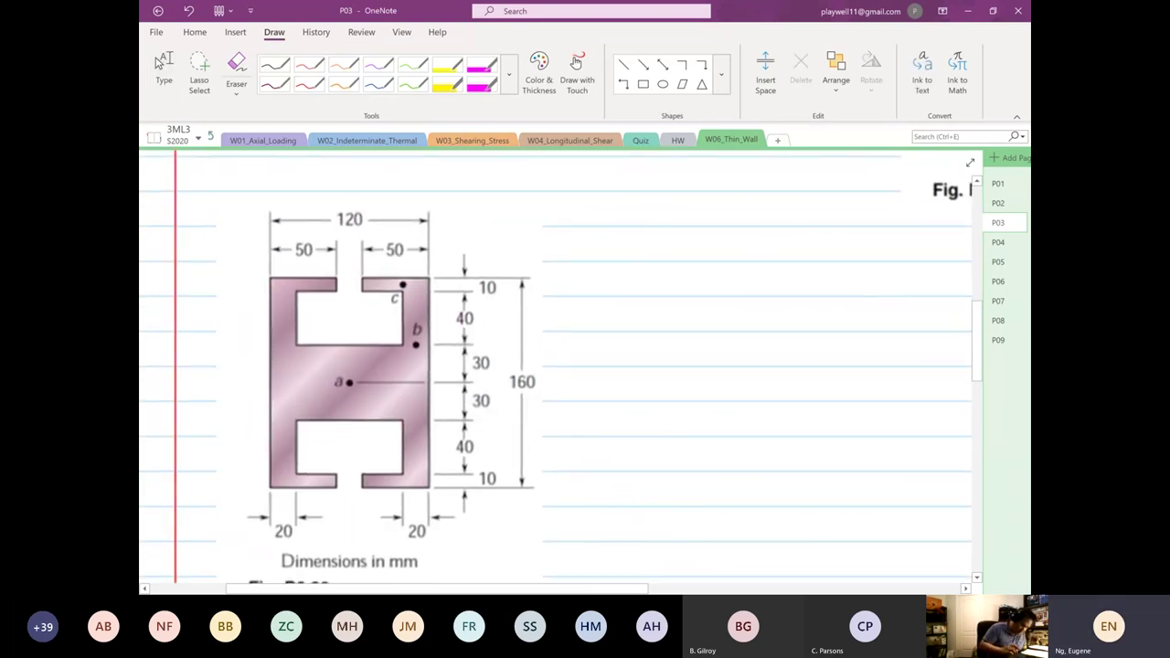
Draw purple shear flow arrows on the upper half of the copied section, outward along both top flanges and down both side walls.
left_click(162, 66)
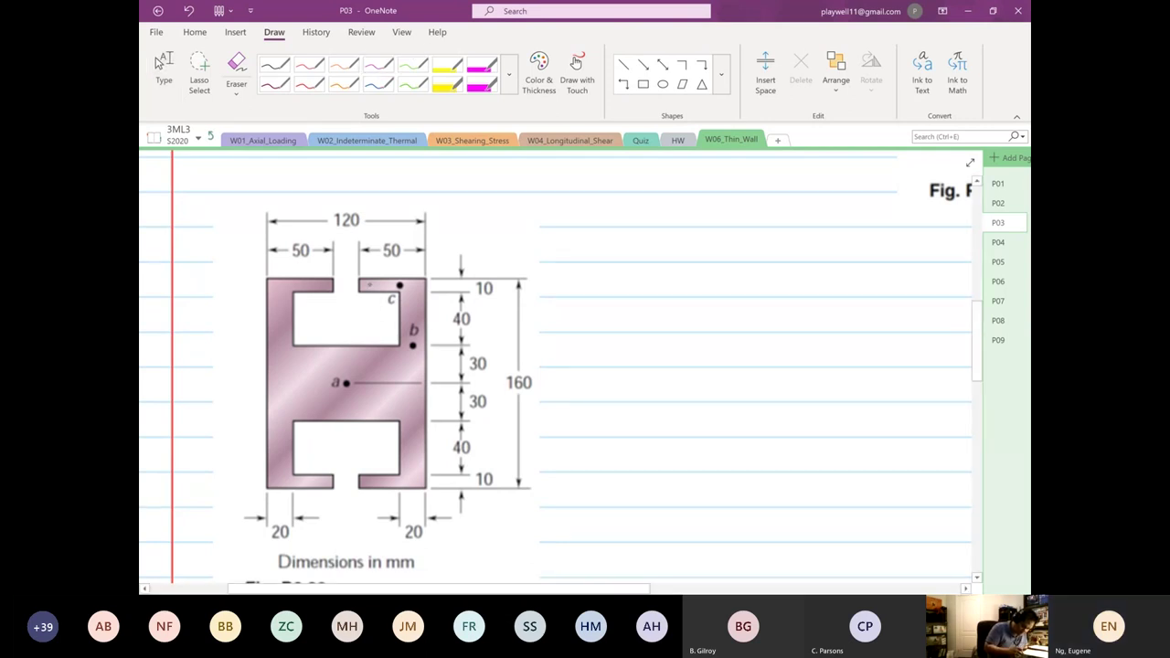
mouse_move(366, 284)
left_mouse_down()
mouse_move(385, 284)
mouse_move(409, 314)
mouse_move(415, 350)
left_mouse_up()
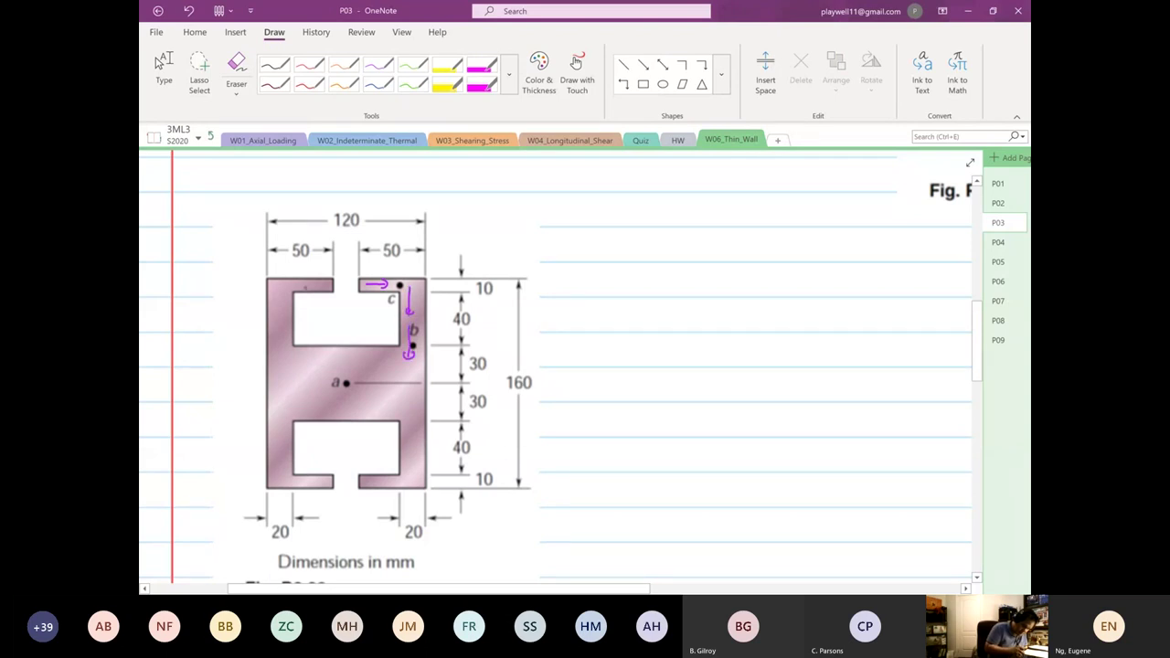
mouse_move(320, 285)
left_mouse_down()
mouse_move(301, 284)
mouse_move(280, 316)
left_mouse_up()
mouse_move(273, 309)
left_mouse_down()
mouse_move(286, 309)
mouse_move(287, 351)
left_mouse_up()
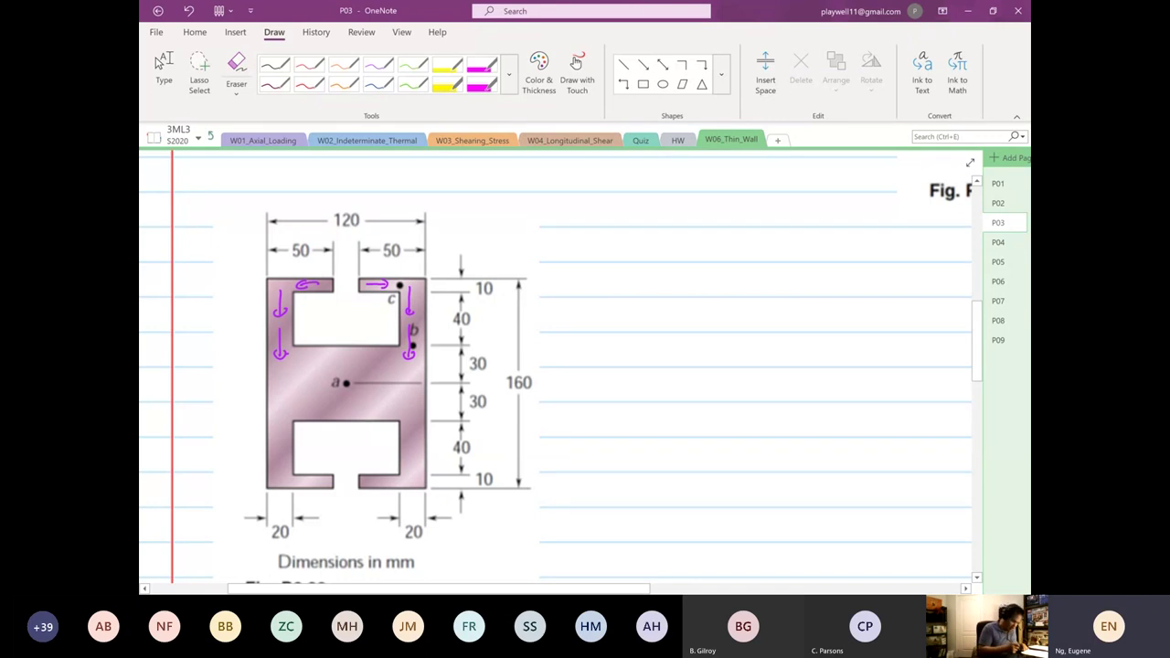
Draw purple shear flow arrows on the lower half of the copied section, down both side walls and inward along both bottom flanges.
left_click_drag(277, 421, 277, 443)
mouse_move(272, 438)
left_mouse_down()
mouse_move(283, 439)
mouse_move(276, 478)
left_mouse_up()
left_click_drag(271, 471, 317, 481)
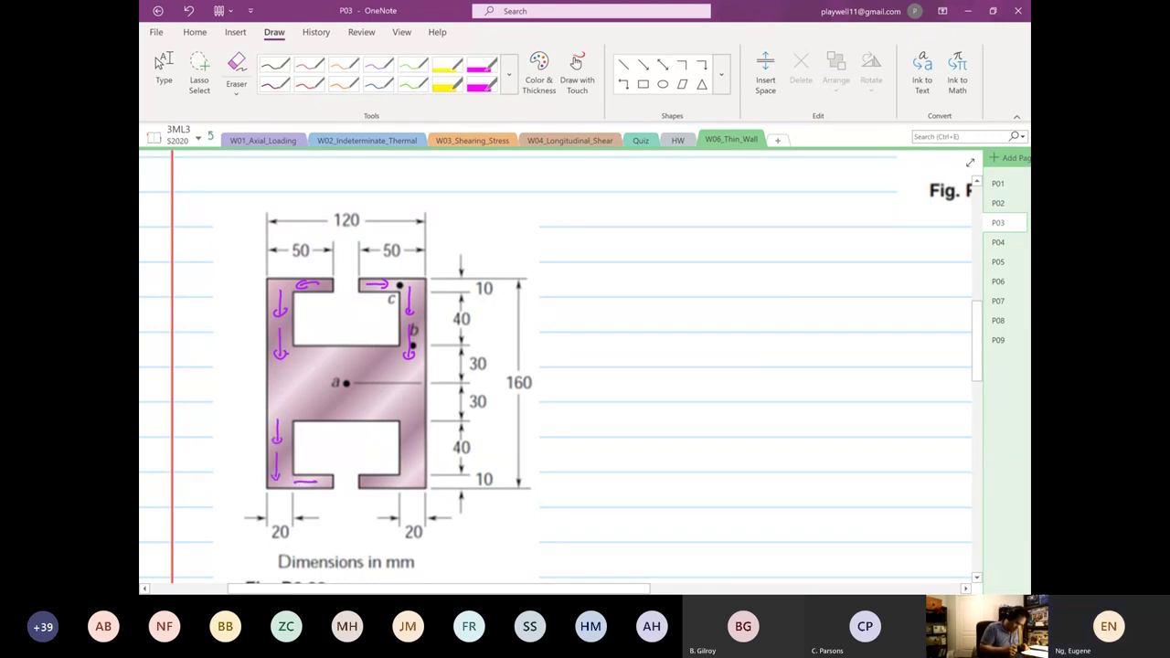
left_click_drag(408, 423, 411, 479)
left_click_drag(395, 482, 379, 487)
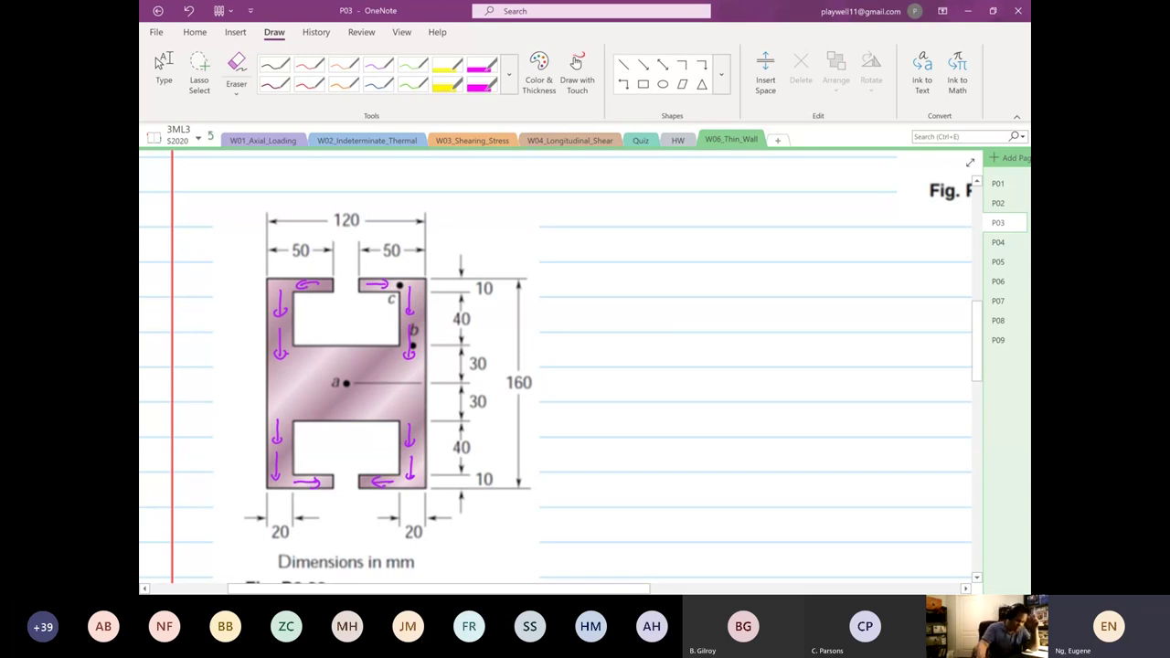
left_click(161, 64)
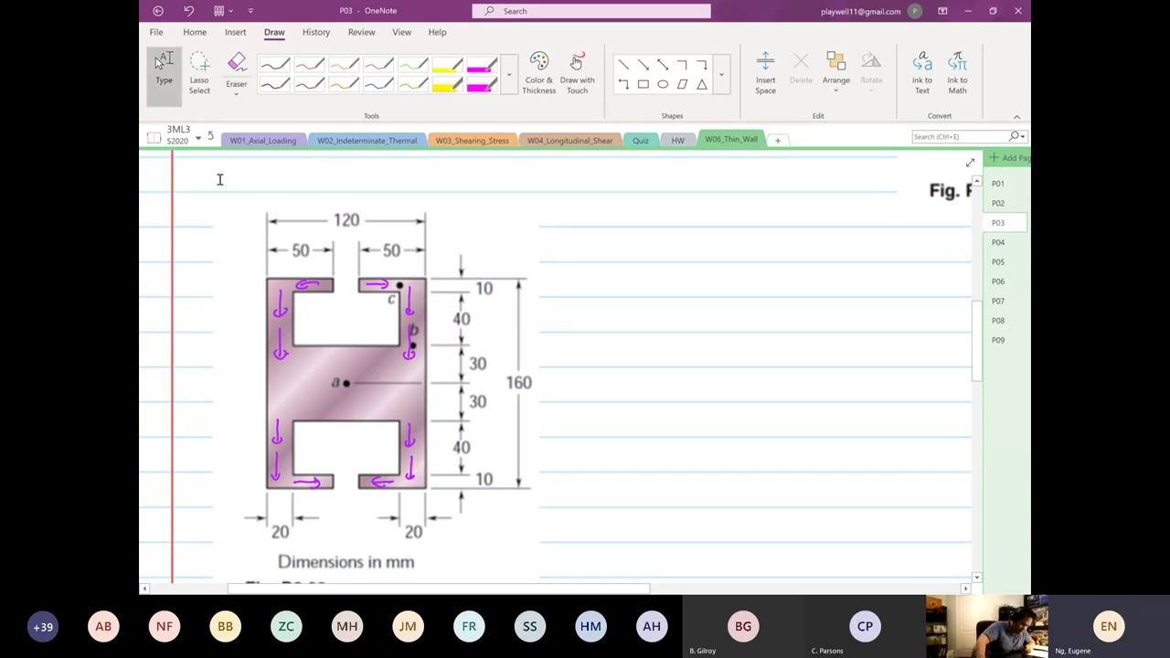
Draw an orange horizontal line across the copied section at point b's level and write "Thin wall" with an upward arrow above it.
left_click(413, 85)
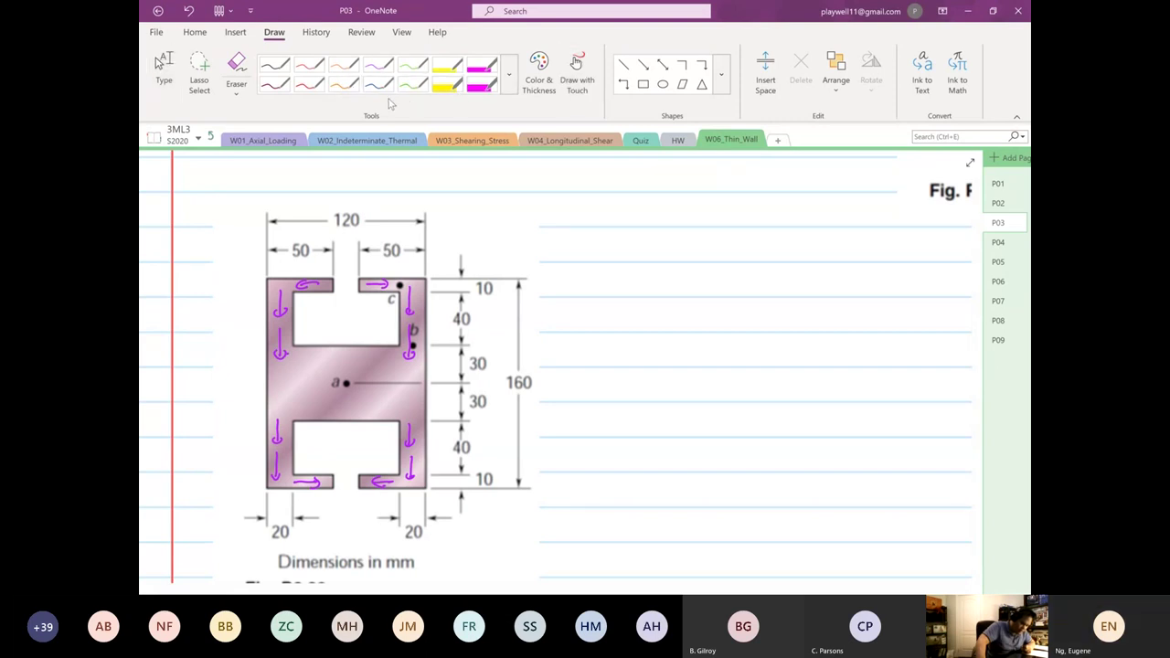
left_click(352, 90)
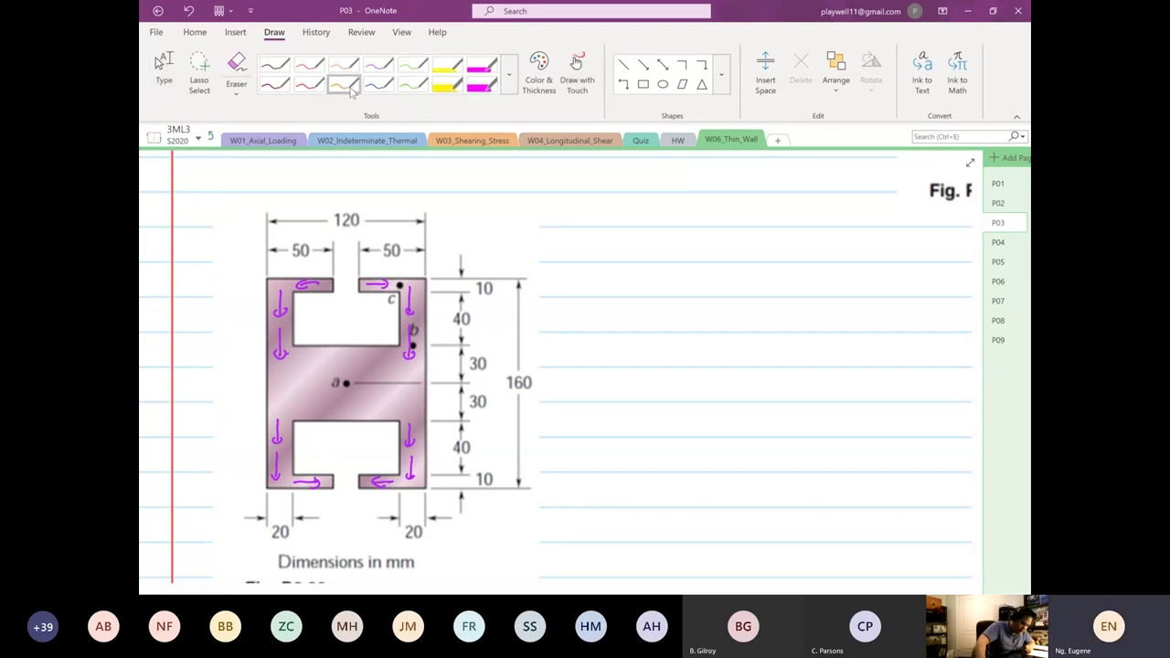
left_click(620, 66)
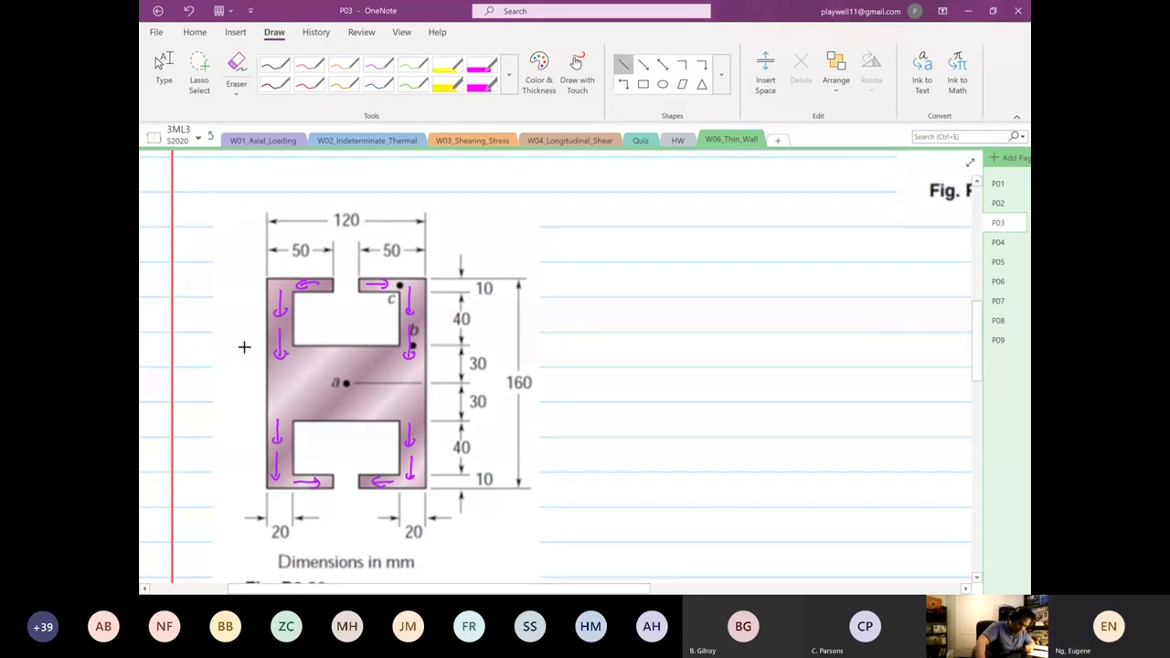
left_click_drag(225, 347, 589, 345)
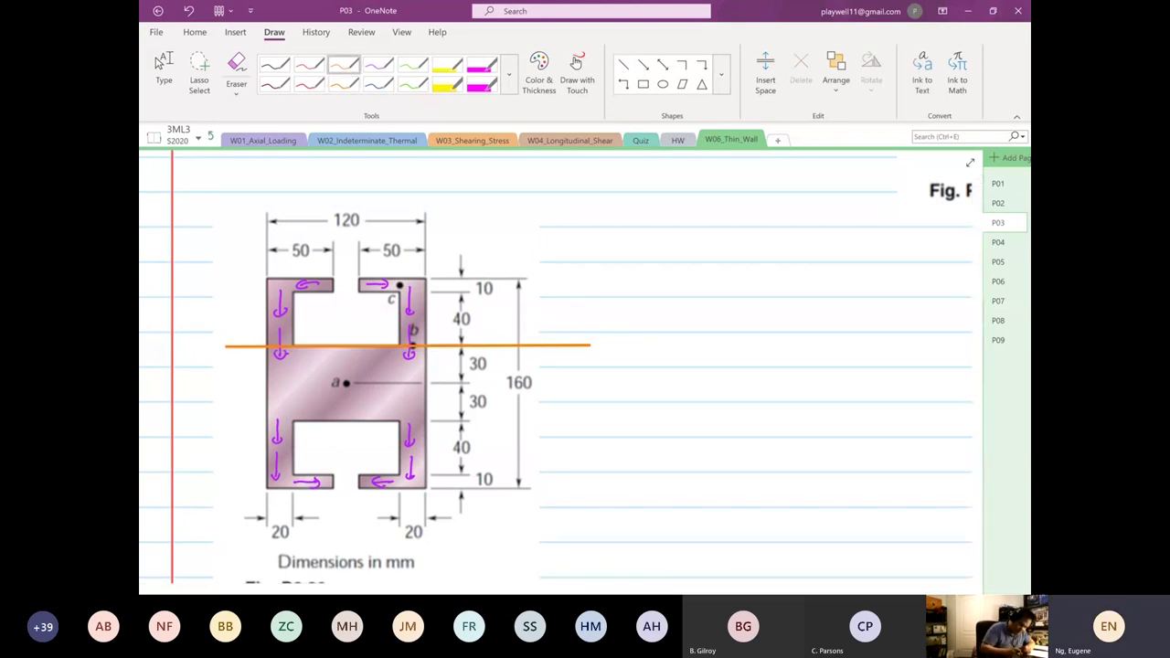
mouse_move(551, 331)
left_mouse_down()
mouse_move(551, 313)
mouse_move(562, 320)
mouse_move(552, 304)
mouse_move(590, 311)
left_mouse_up()
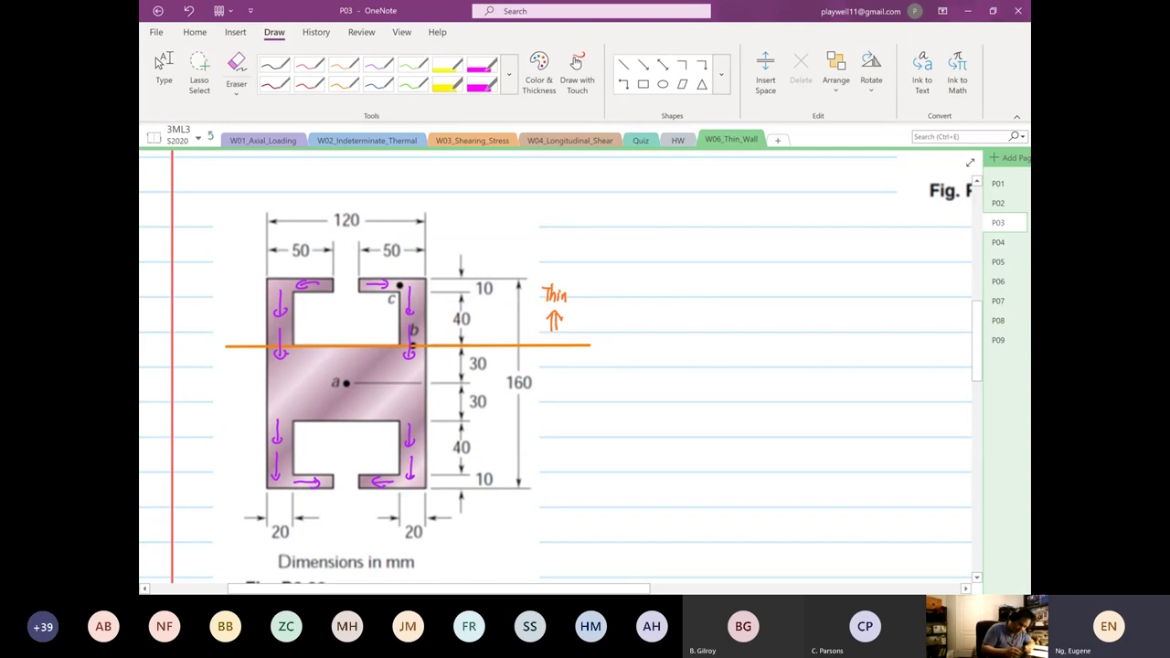
mouse_move(576, 289)
left_mouse_down()
mouse_move(593, 299)
mouse_move(611, 287)
left_mouse_up()
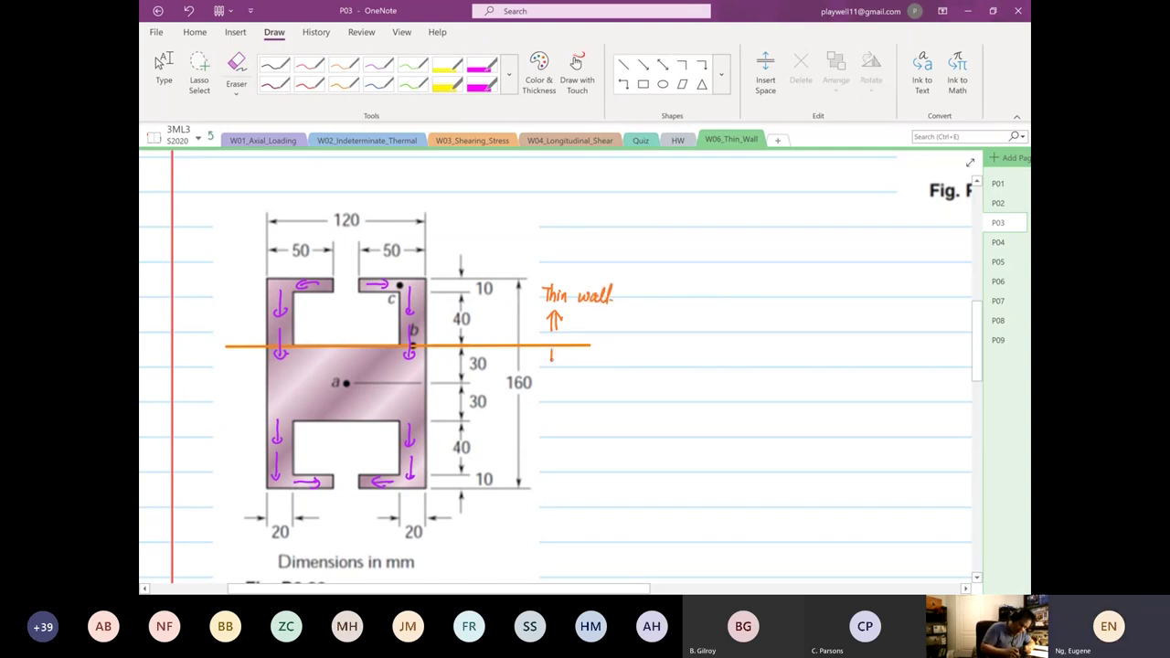
Write "Thick wall analysis" with a downward arrow below the orange line and complete the upper label as "Thin wall analysis".
left_click_drag(551, 351, 571, 367)
mouse_move(577, 349)
left_mouse_down()
mouse_move(583, 365)
mouse_move(634, 353)
mouse_move(665, 367)
left_mouse_up()
left_click_drag(668, 351, 669, 366)
mouse_move(672, 359)
left_mouse_down()
mouse_move(674, 380)
mouse_move(677, 368)
left_mouse_up()
left_click_drag(681, 361, 681, 368)
left_click_drag(686, 357, 685, 369)
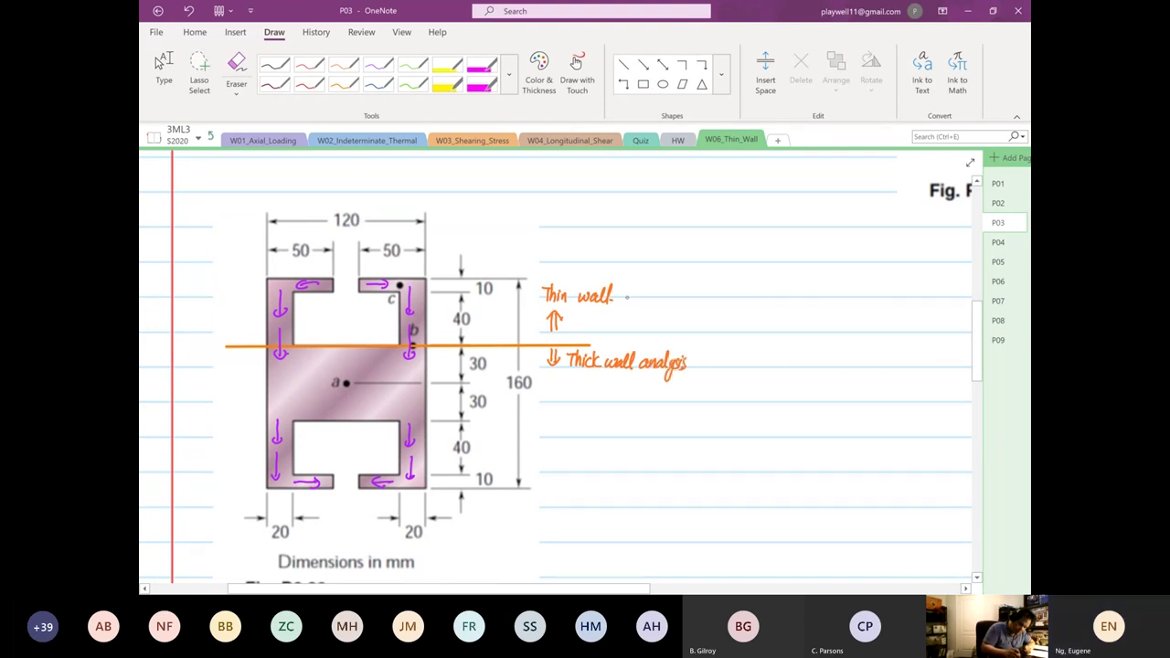
left_click_drag(628, 297, 662, 295)
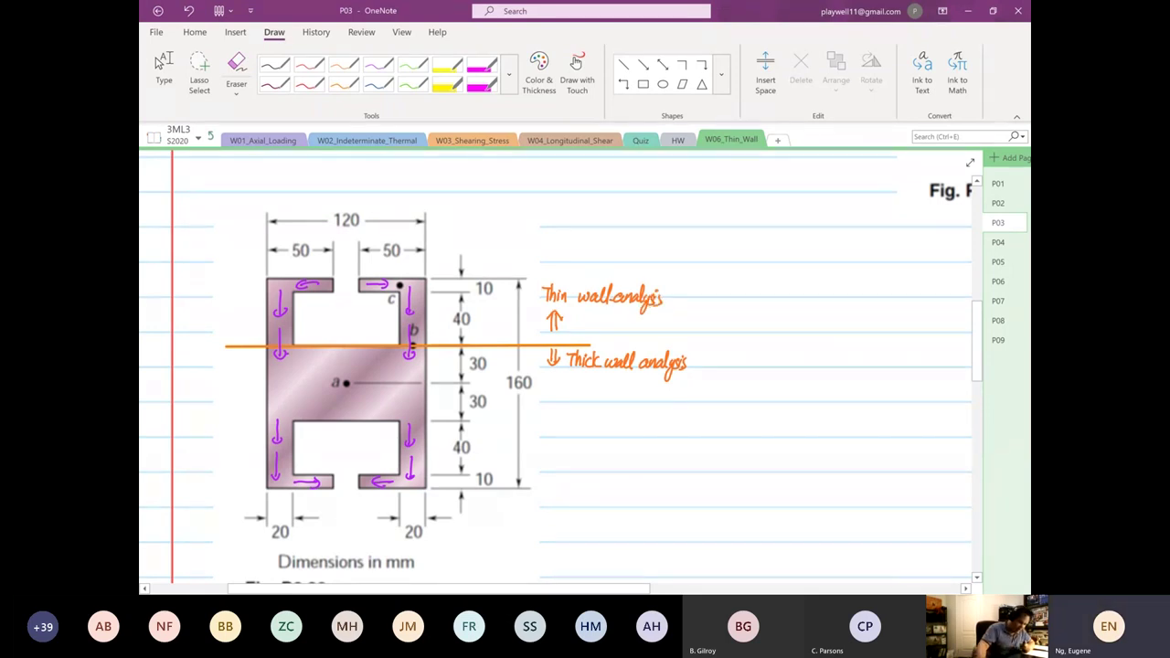
Draw a green horizontal line across the section through point a and label it "Centroid" with an arrow pointing up to the line.
left_click(163, 69)
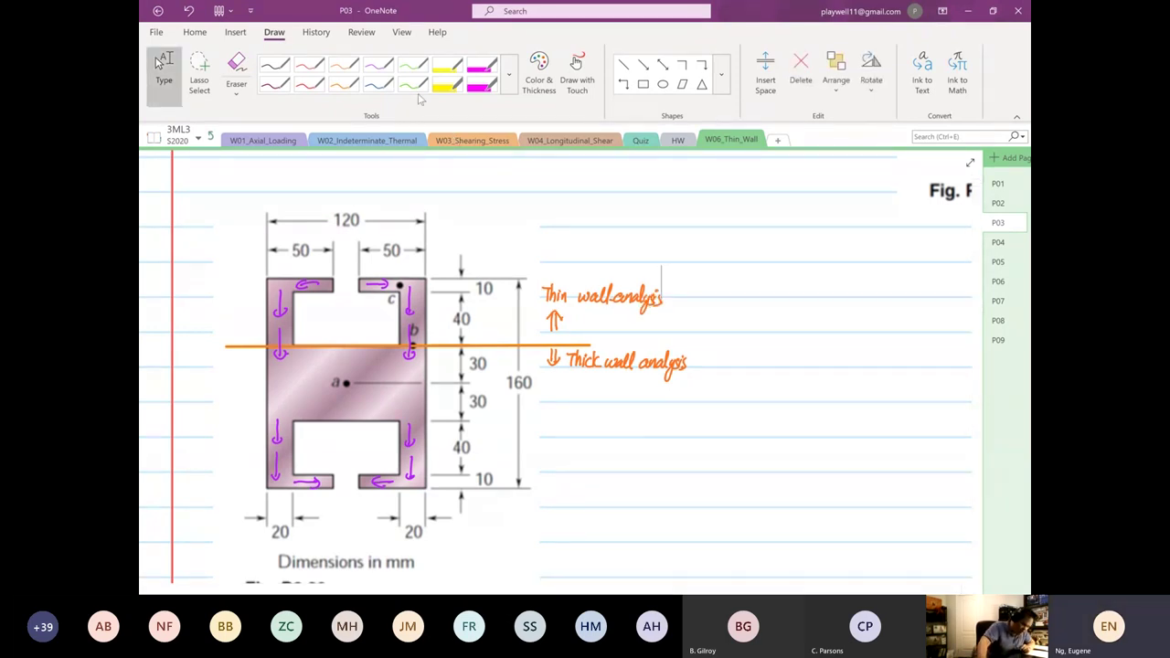
left_click(623, 64)
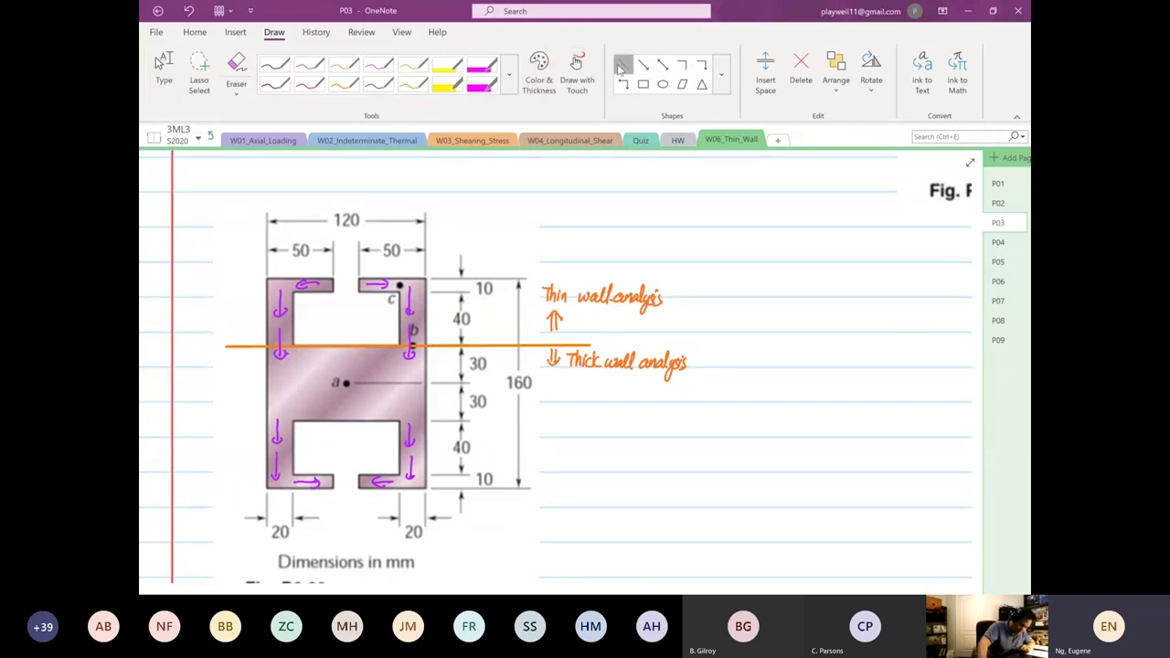
mouse_move(205, 387)
left_mouse_down()
mouse_move(585, 394)
mouse_move(528, 386)
left_mouse_up()
left_click(695, 461)
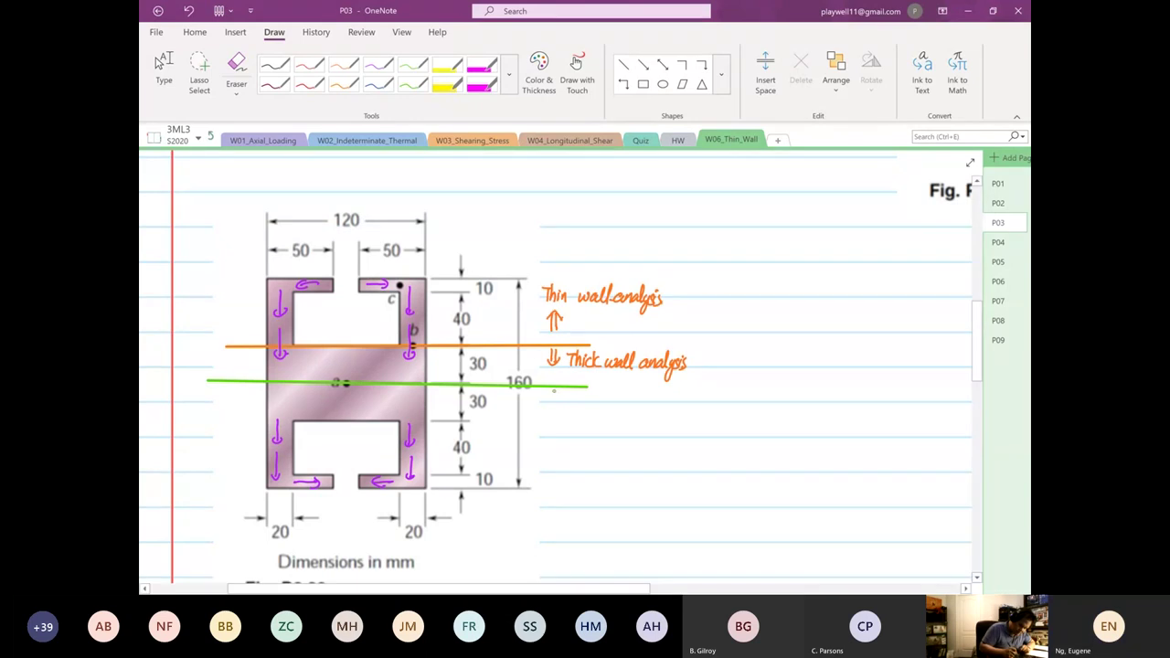
mouse_move(556, 413)
left_mouse_down()
mouse_move(556, 390)
mouse_move(551, 437)
mouse_move(583, 423)
left_mouse_up()
left_click_drag(583, 437, 606, 435)
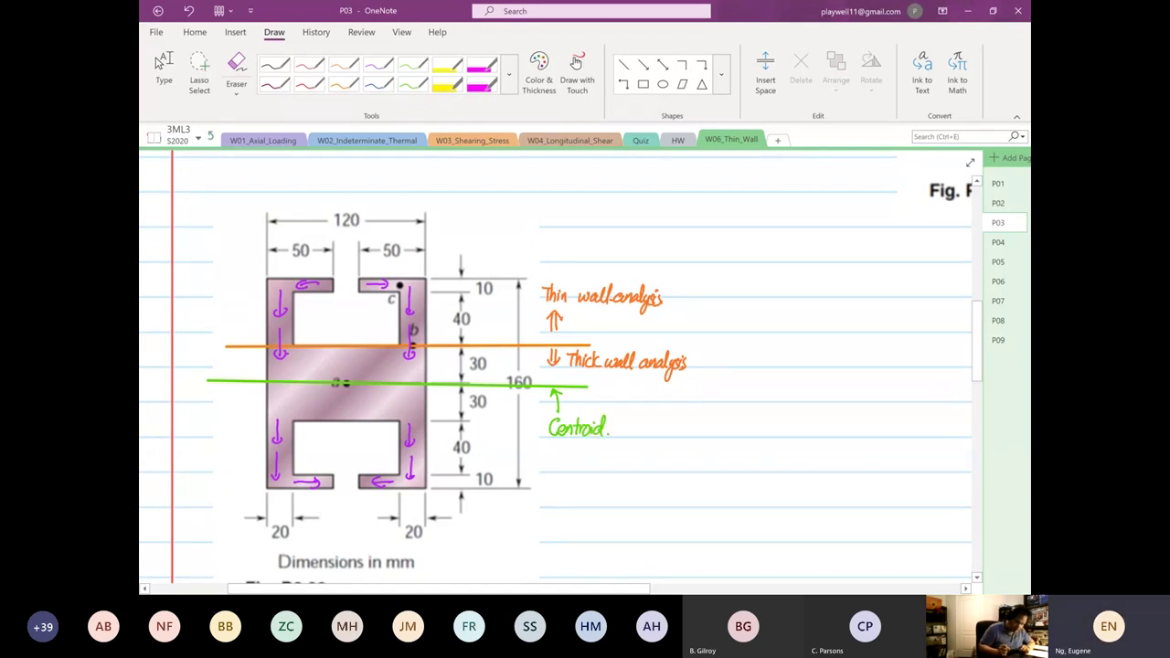
left_click(607, 434)
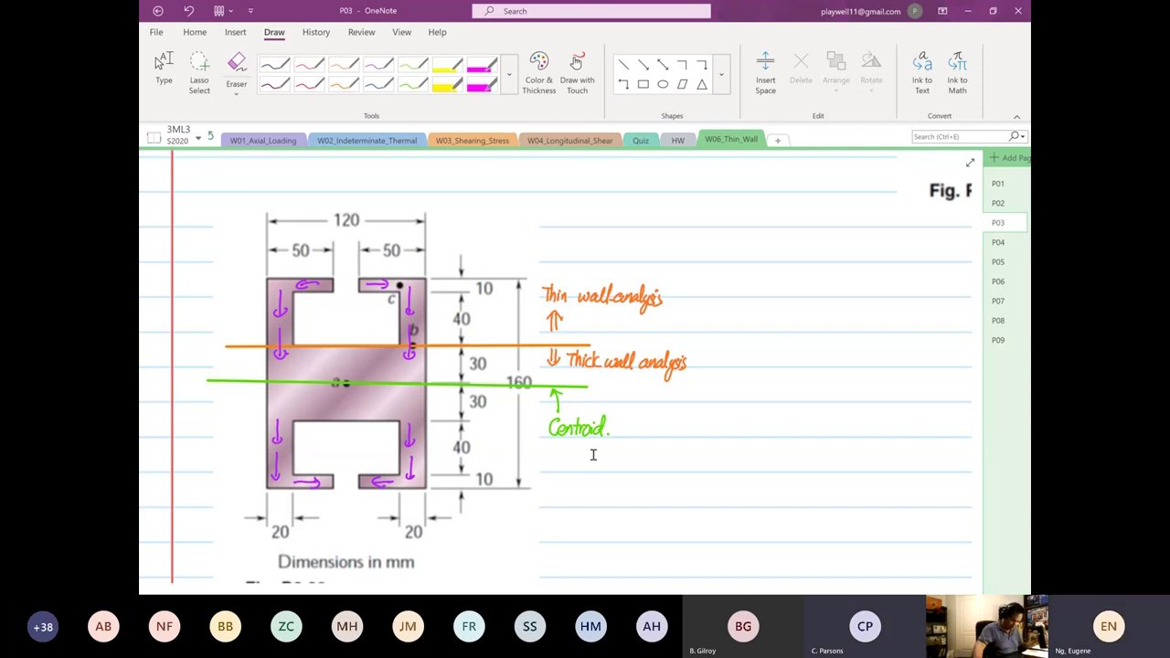
Level the green centroid line by raising its right end and shift the line slightly so it passes through point a.
left_click(608, 428)
left_click(491, 386)
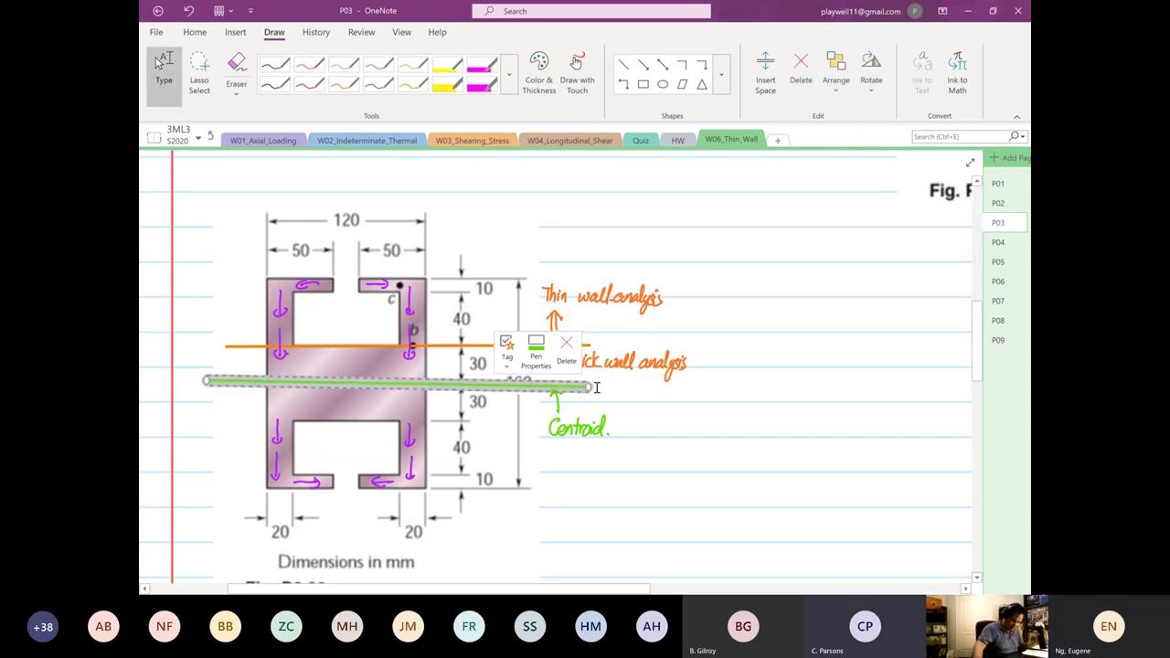
left_click_drag(588, 387, 586, 383)
left_click(644, 425)
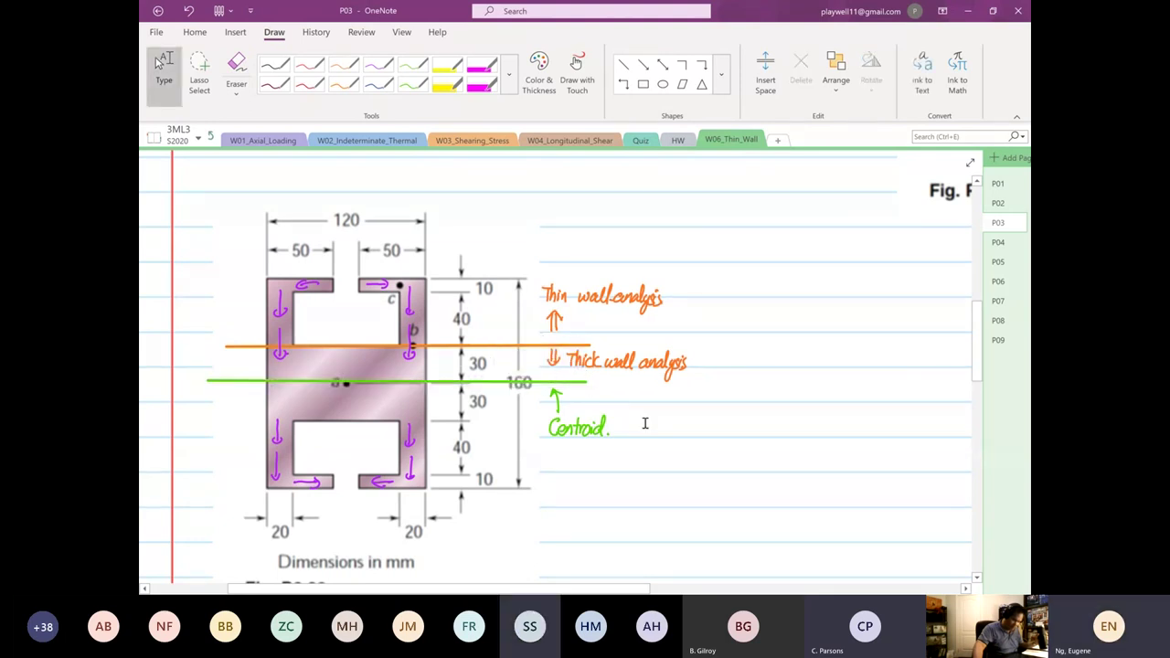
left_click(220, 384)
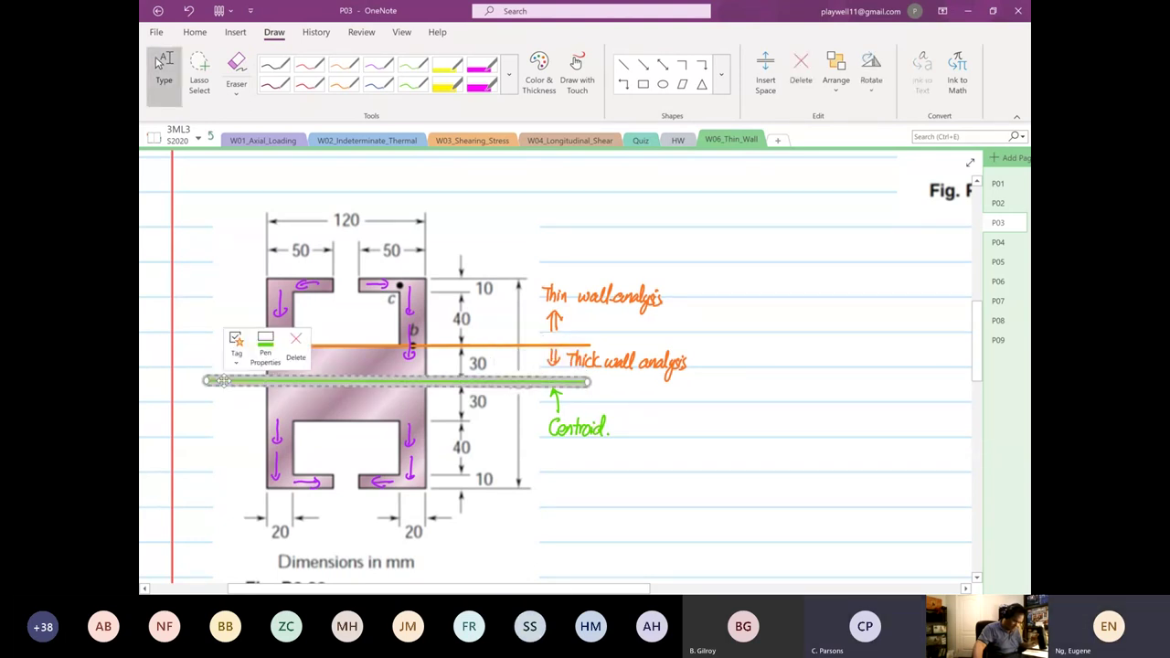
left_click_drag(219, 384, 226, 382)
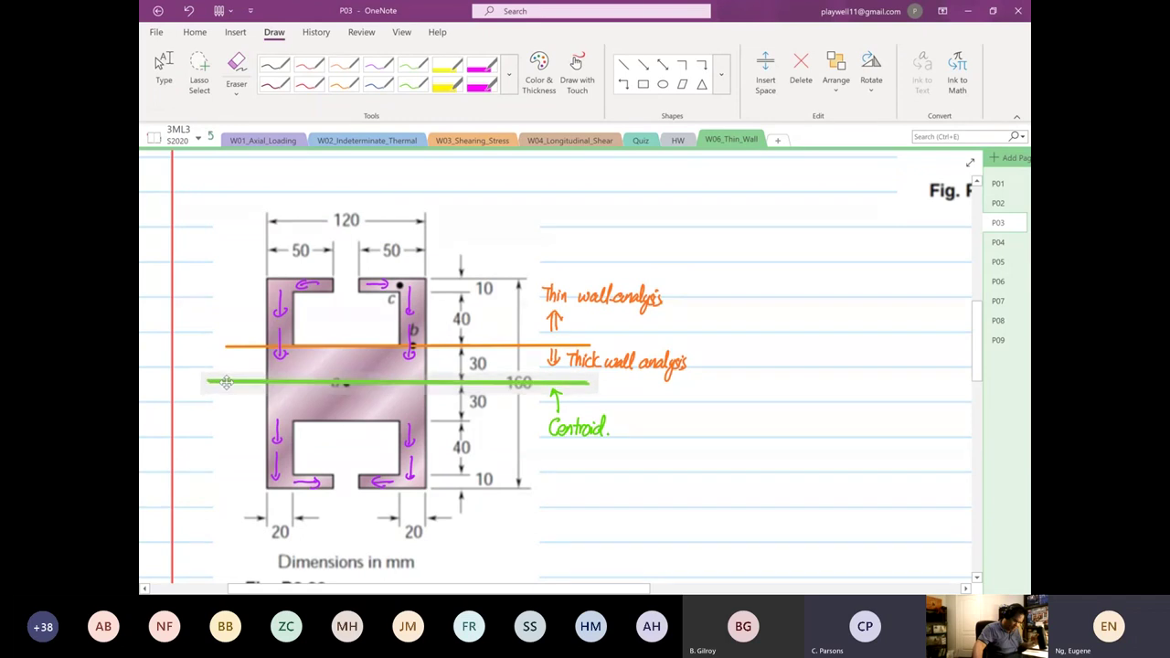
left_click(646, 448)
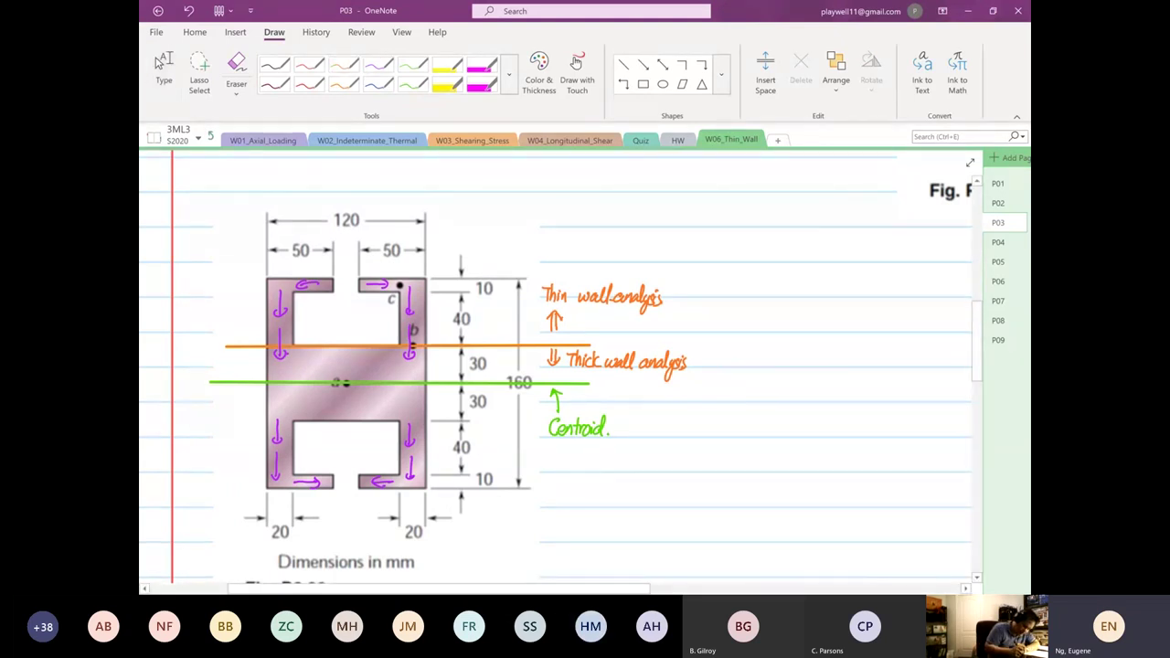
Mark the inner tips of both top flanges with orange dots and label them "Start #1" and "Start #2".
left_click(356, 286)
mouse_move(317, 301)
left_mouse_down()
mouse_move(311, 313)
mouse_move(336, 316)
mouse_move(321, 331)
left_mouse_up()
left_click_drag(313, 325, 326, 323)
mouse_move(330, 319)
left_mouse_down()
mouse_move(330, 333)
mouse_move(370, 312)
left_mouse_up()
left_click_drag(372, 300, 354, 330)
mouse_move(360, 318)
left_mouse_down()
mouse_move(357, 330)
mouse_move(362, 322)
left_mouse_up()
left_click_drag(352, 326, 376, 327)
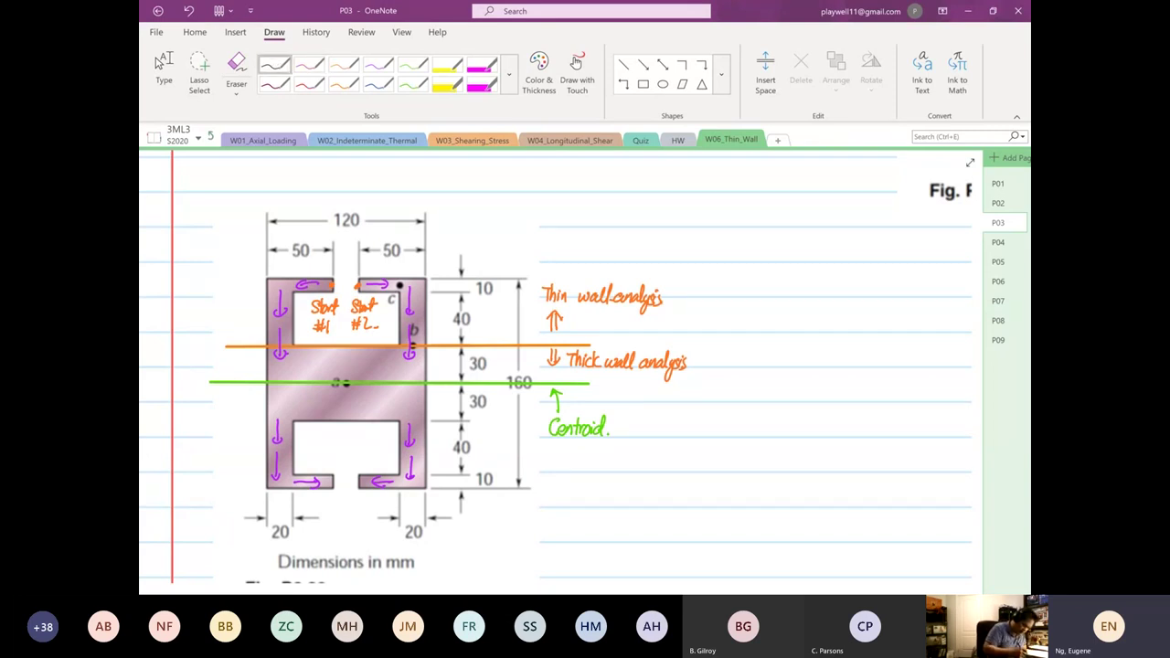
Draw a black downward arrow into the gap between the top flanges and label it "V".
mouse_move(348, 198)
left_mouse_down()
mouse_move(346, 265)
mouse_move(372, 239)
left_mouse_up()
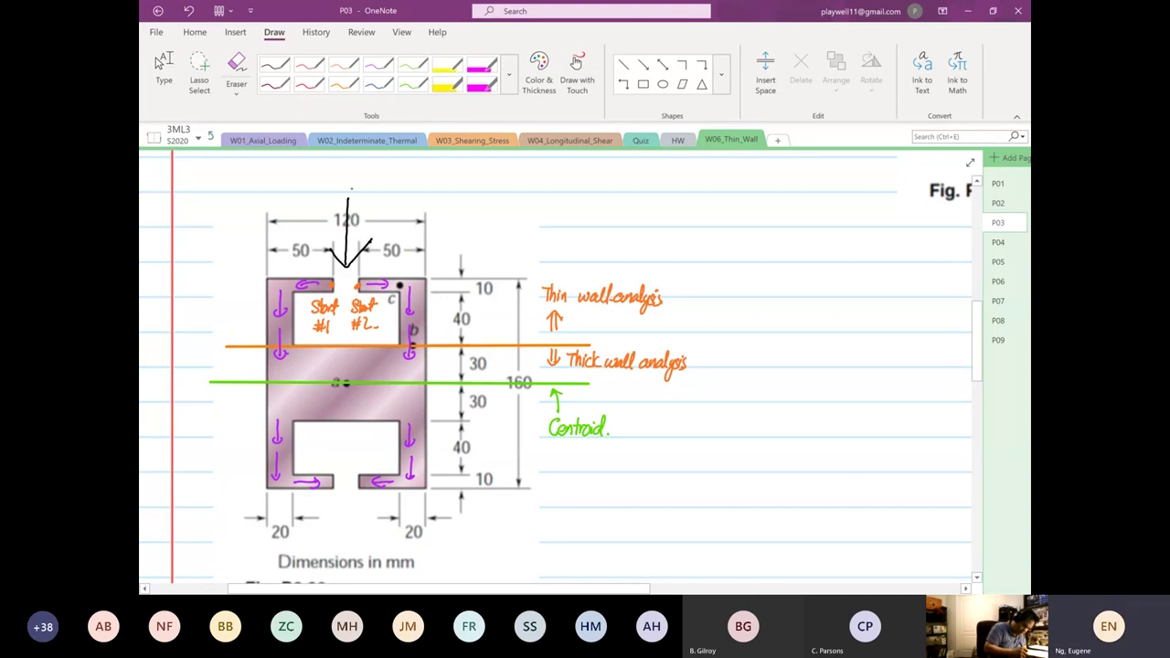
left_click_drag(348, 183, 361, 182)
left_click(365, 183)
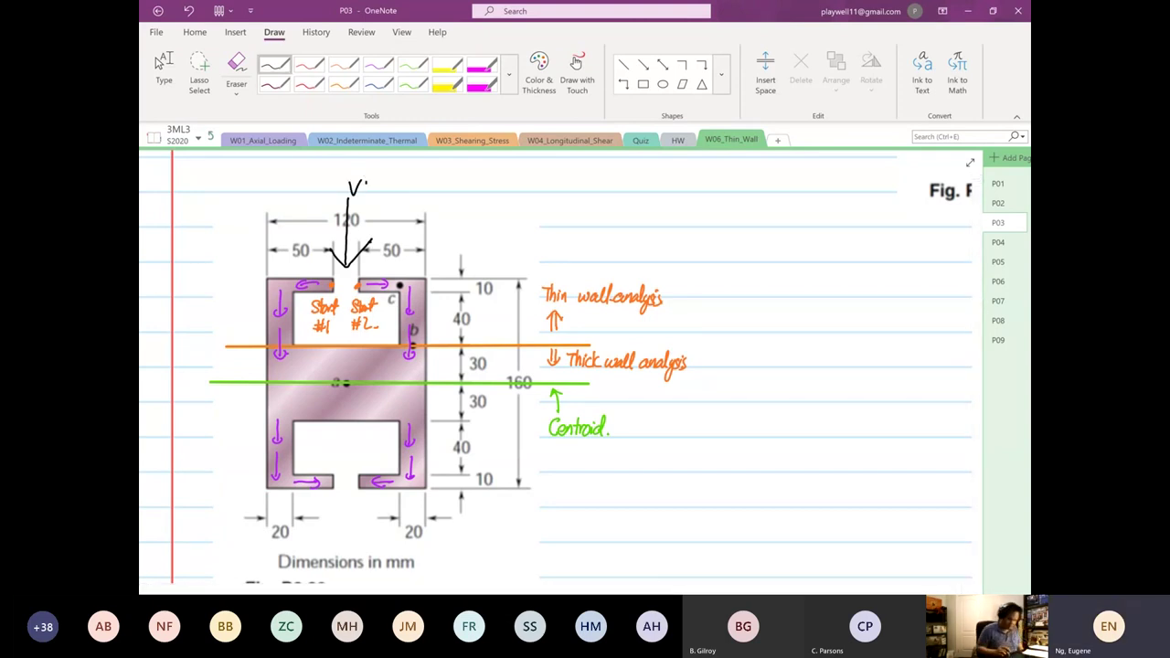
scroll(615, 512, "right", 3)
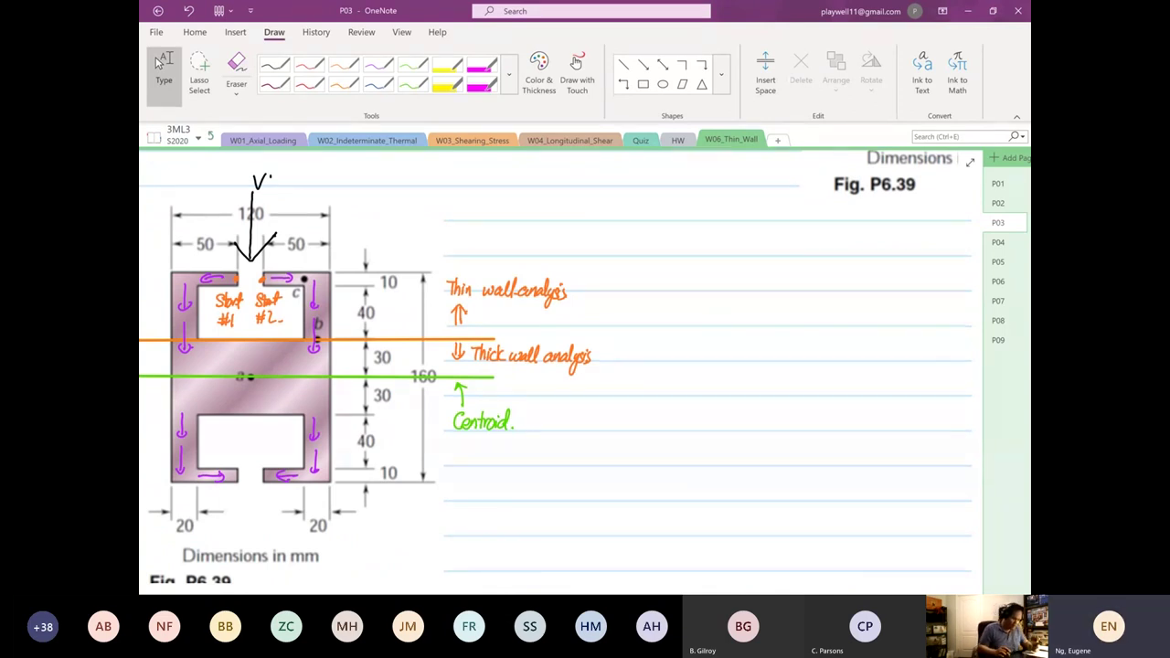
scroll(561, 366, "left", 3)
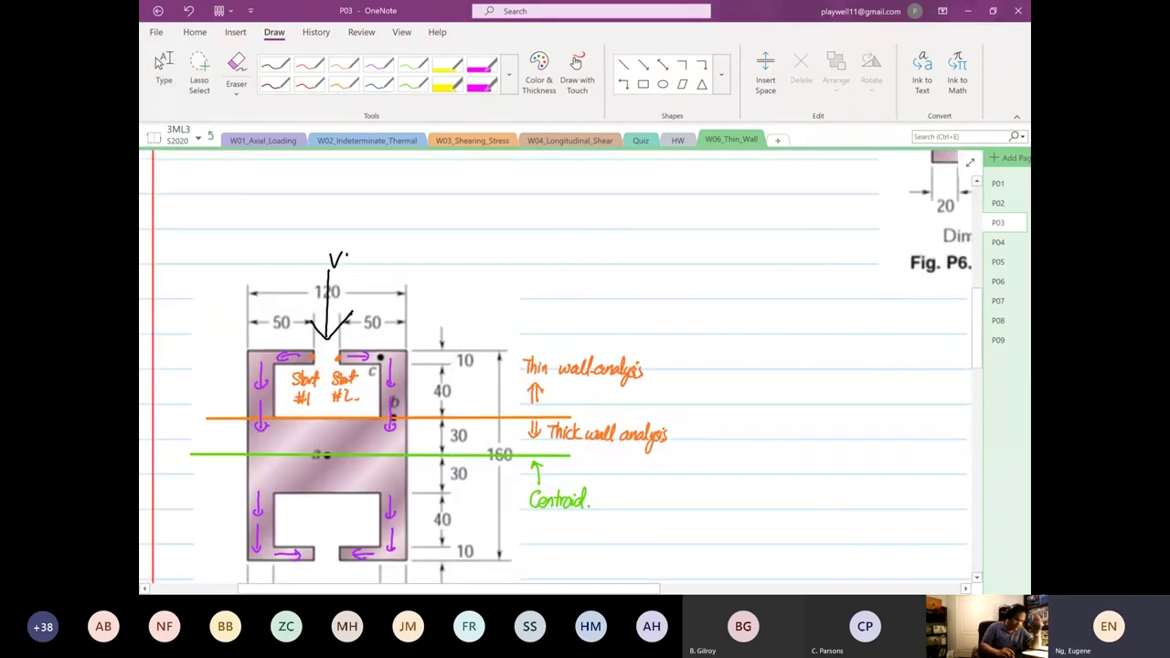
scroll(561, 365, "up", 5)
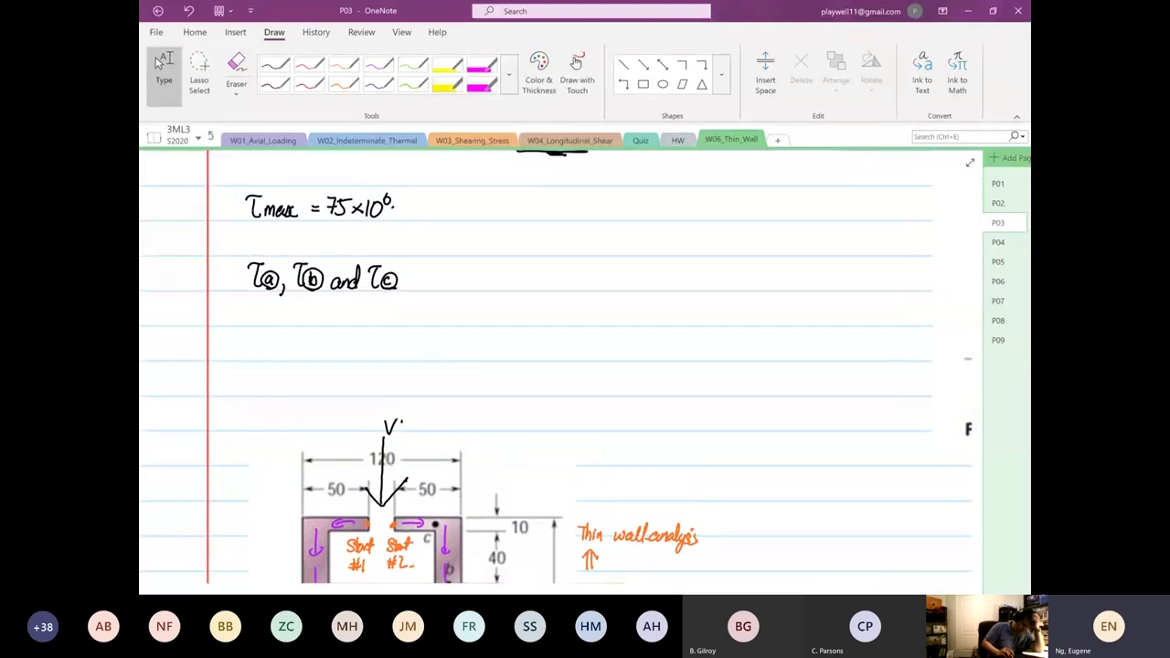
scroll(561, 365, "down", 3)
scroll(561, 366, "down", 1)
scroll(561, 365, "up", 1)
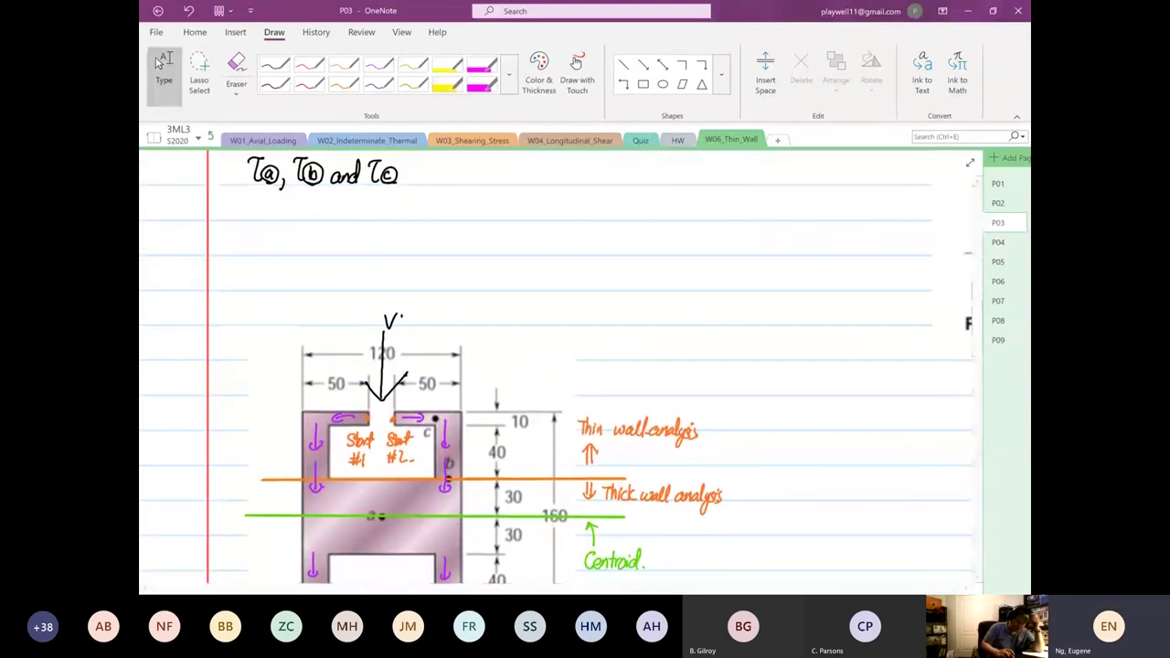
scroll(610, 499, "down", 1)
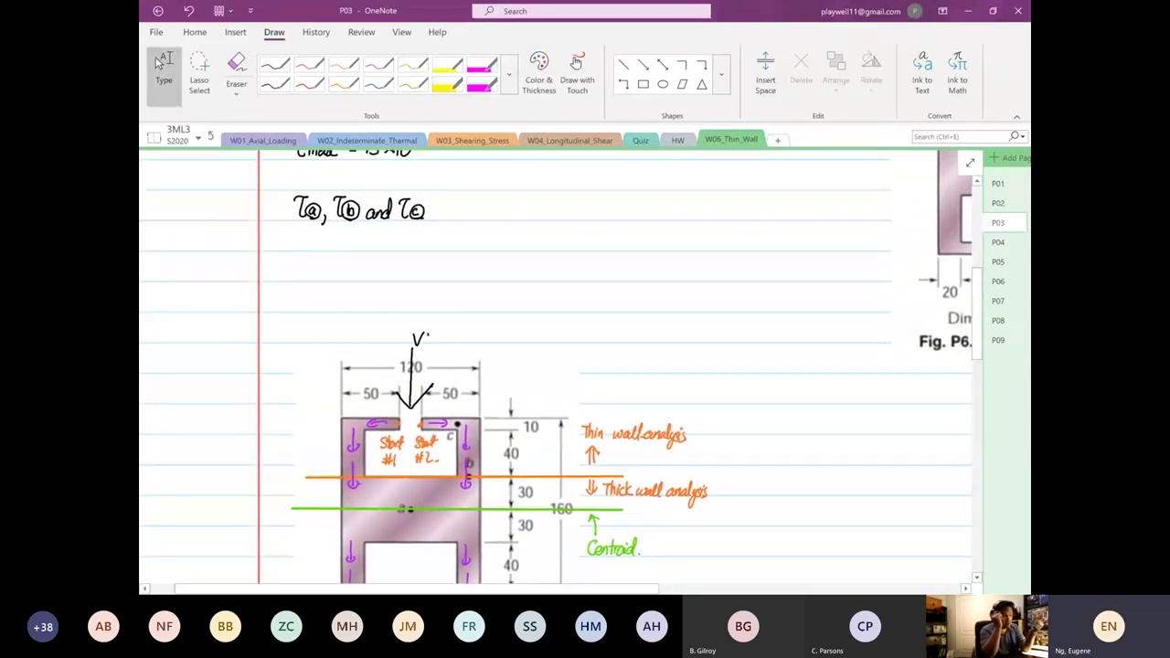